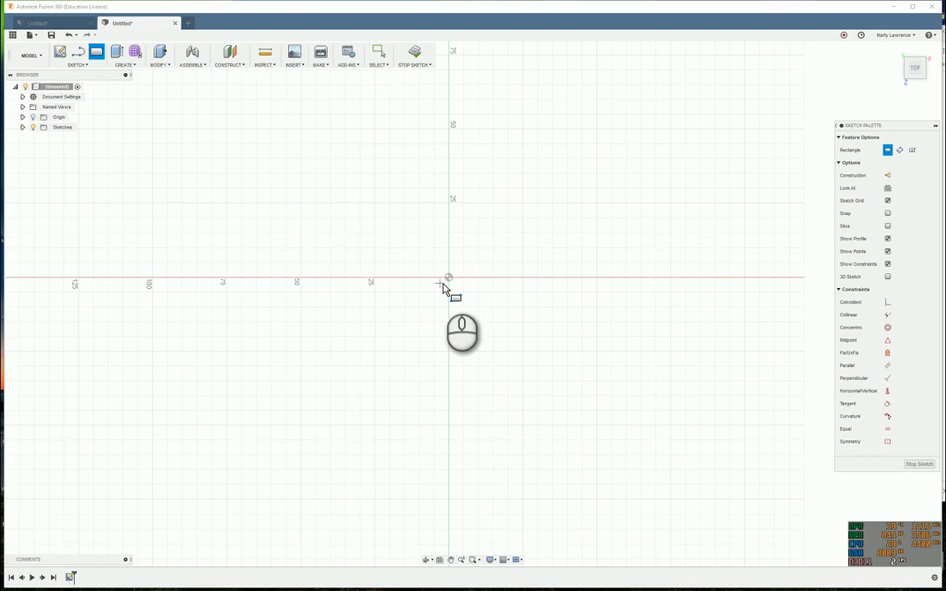
# Draw a rectangle 180 mm wide and 70 mm high with its lower-right corner at the origin, and finish the sketch.
pyautogui.click(449, 278)
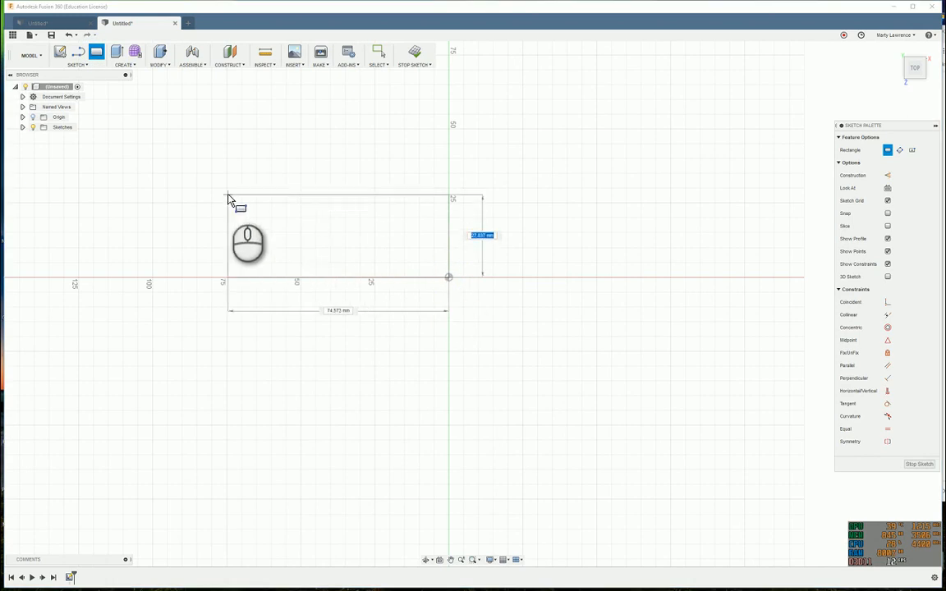
pyautogui.write('70')
pyautogui.press('Tab')
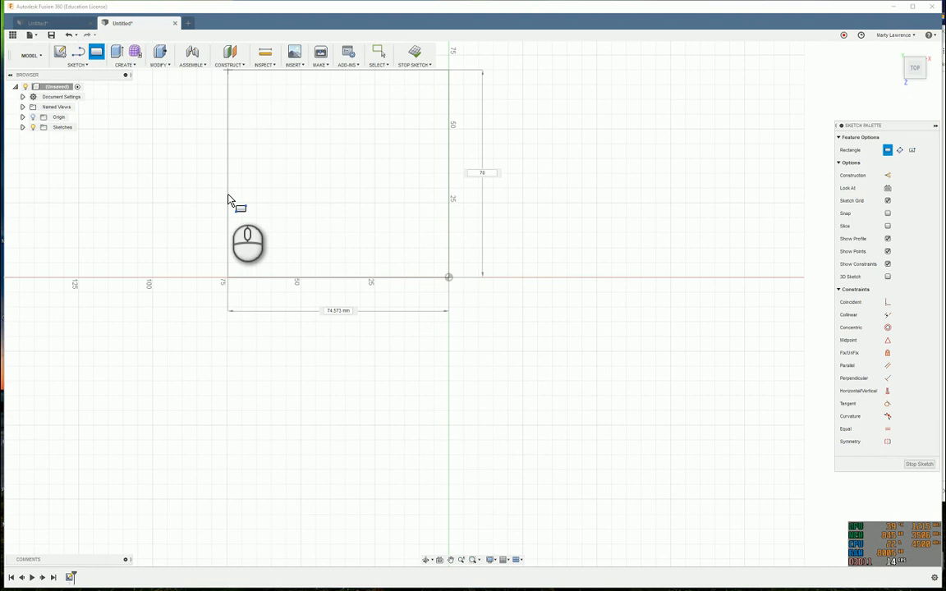
pyautogui.write('180')
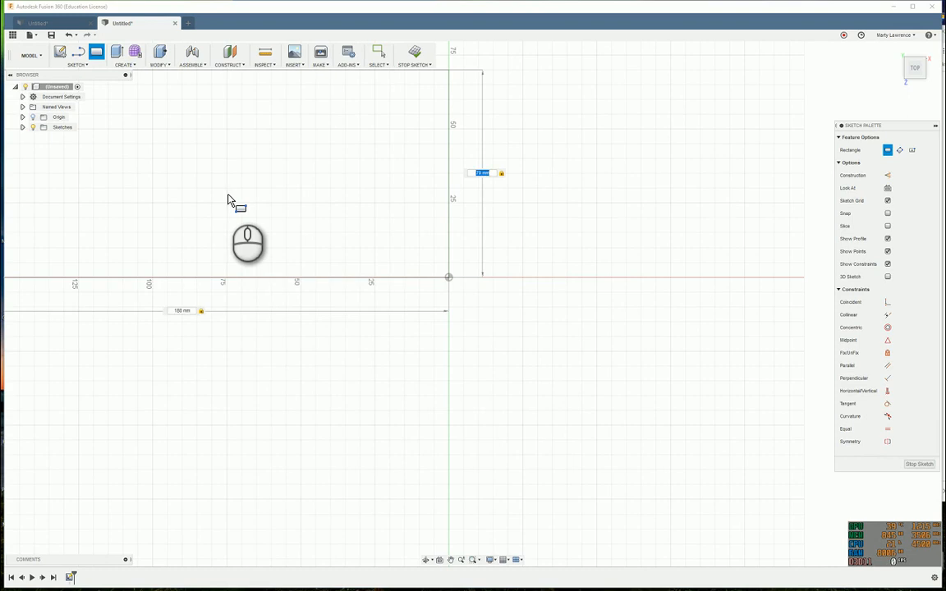
pyautogui.press('Return')
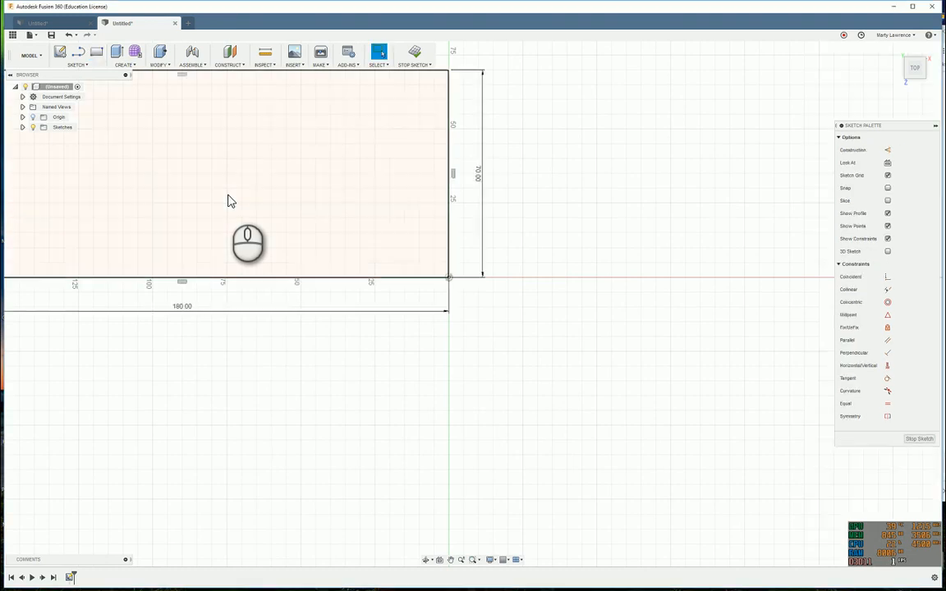
pyautogui.scroll(-3, 347, 232)
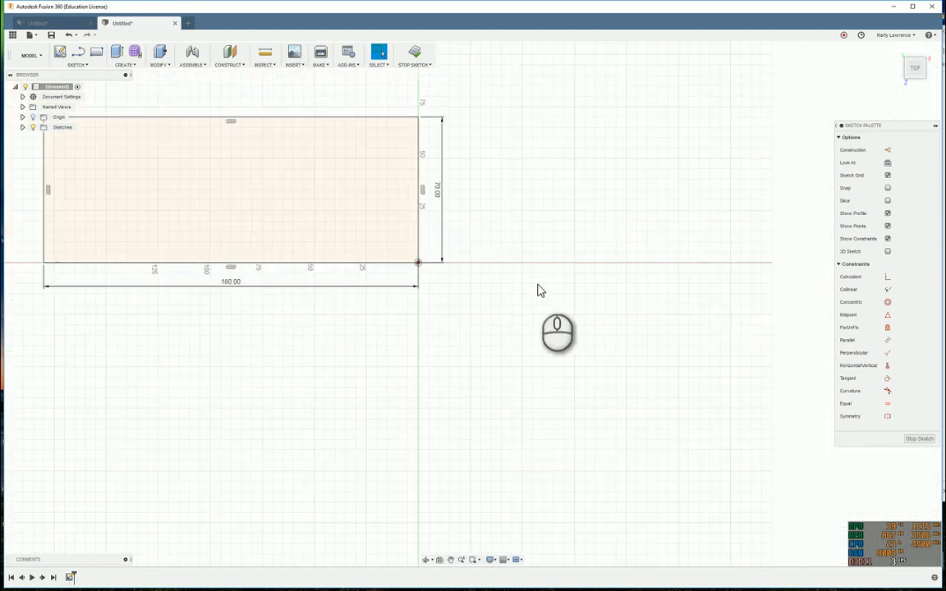
pyautogui.click(920, 438)
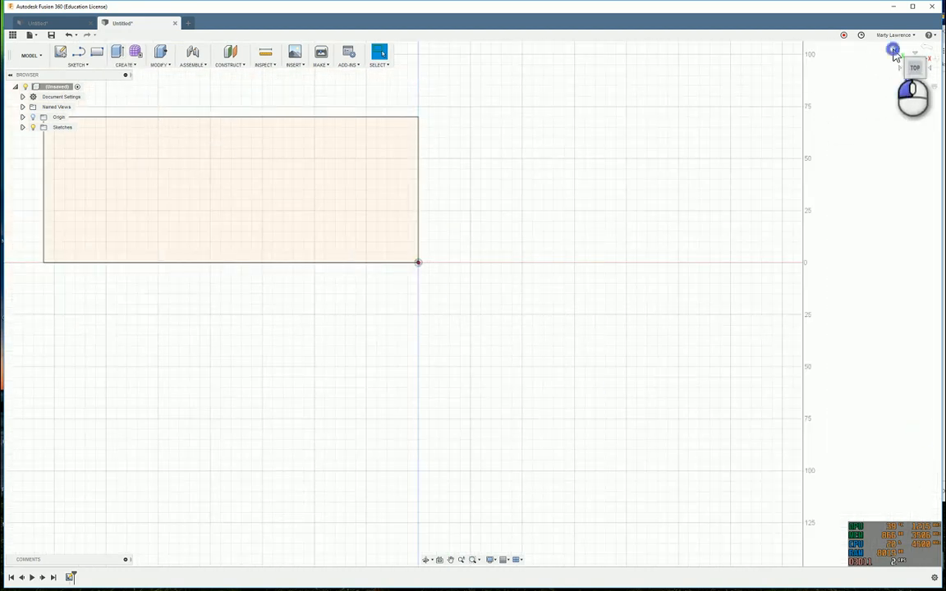
# Extrude the rectangle profile 19 mm upward as a new body, working in the home view.
pyautogui.click(892, 50)
pyautogui.scroll(-2, 694, 311)
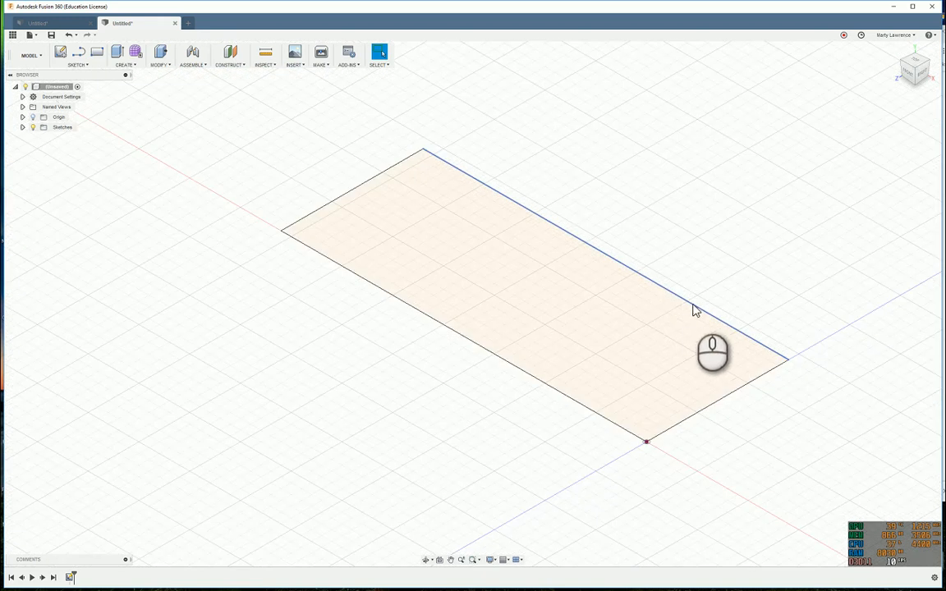
pyautogui.moveTo(729, 330); pyautogui.dragTo(607, 292, button='middle')
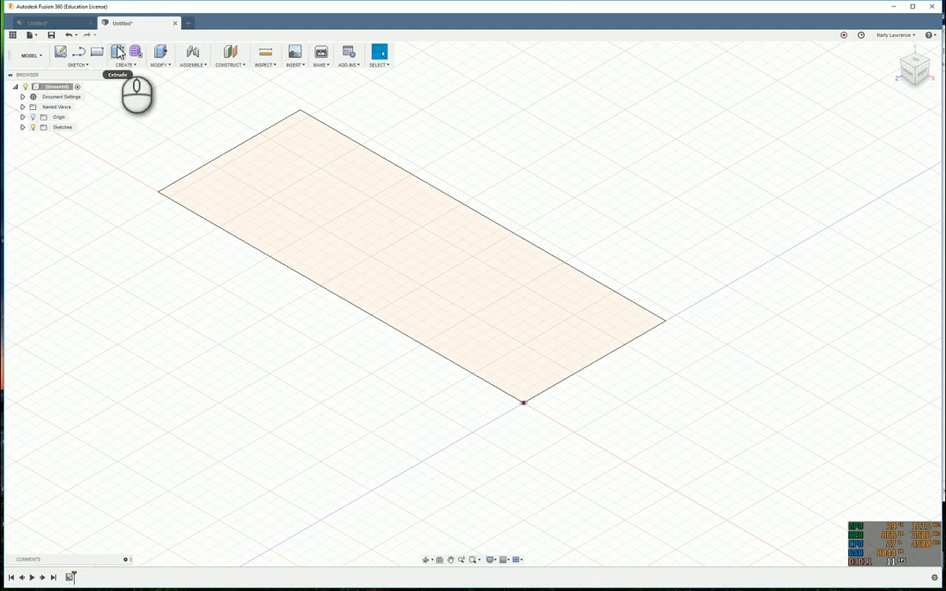
pyautogui.click(117, 53)
pyautogui.click(414, 250)
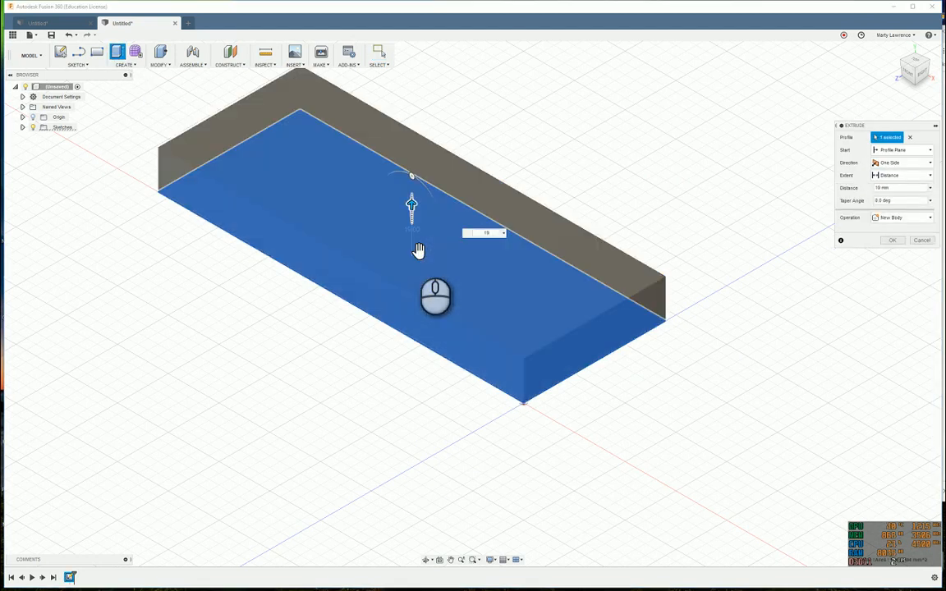
pyautogui.press('Return')
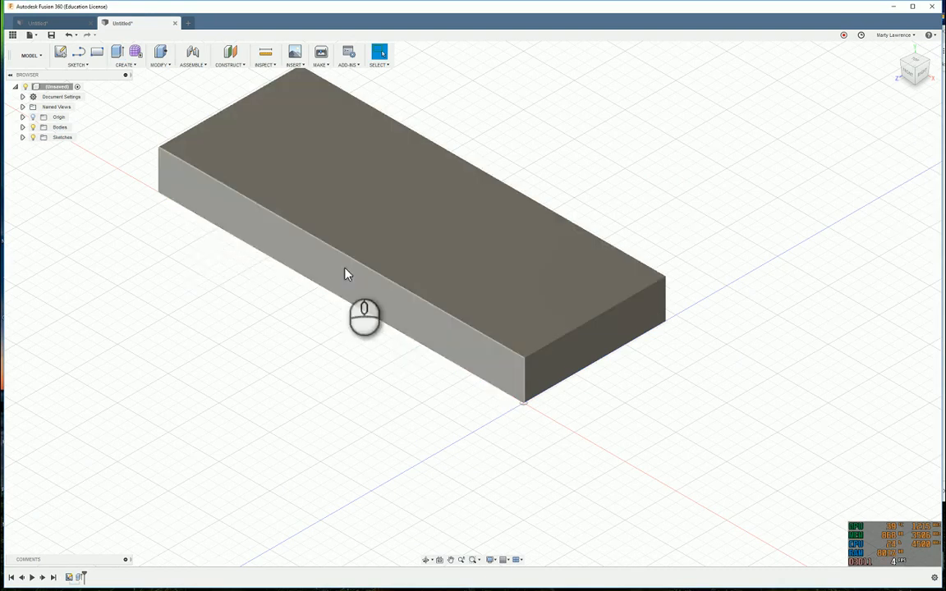
# Start a sketch on the board's 70 mm end face and draw two slanted lines between its lower and upper edges, converging upward.
pyautogui.scroll(1, 606, 373)
pyautogui.scroll(-4, 641, 390)
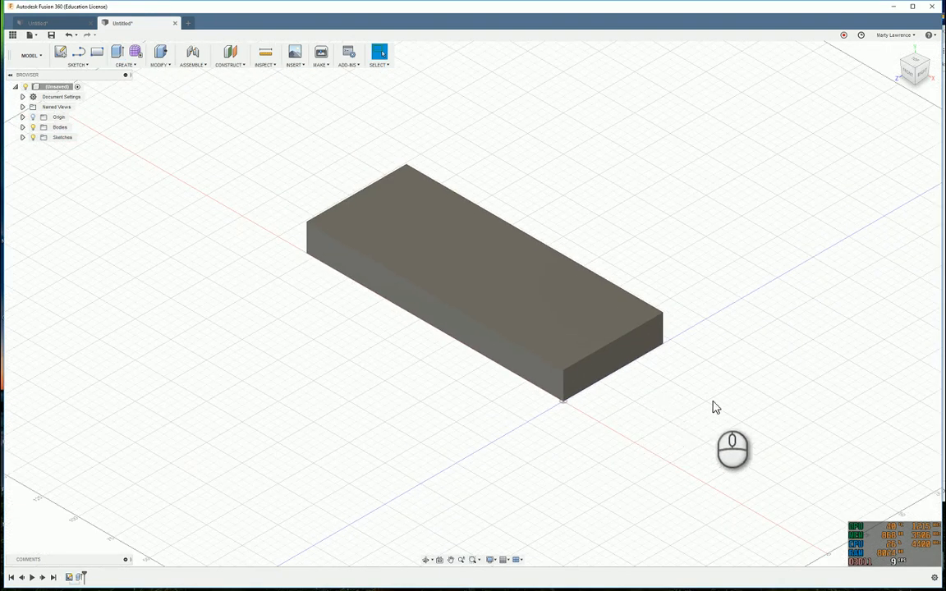
pyautogui.moveTo(711, 403); pyautogui.dragTo(608, 353, button='middle')
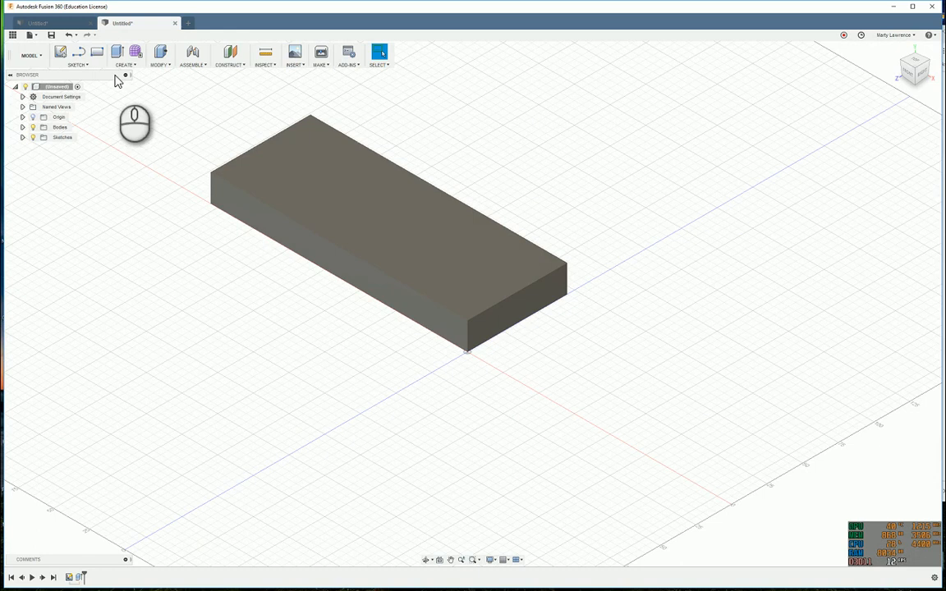
pyautogui.click(60, 52)
pyautogui.click(528, 304)
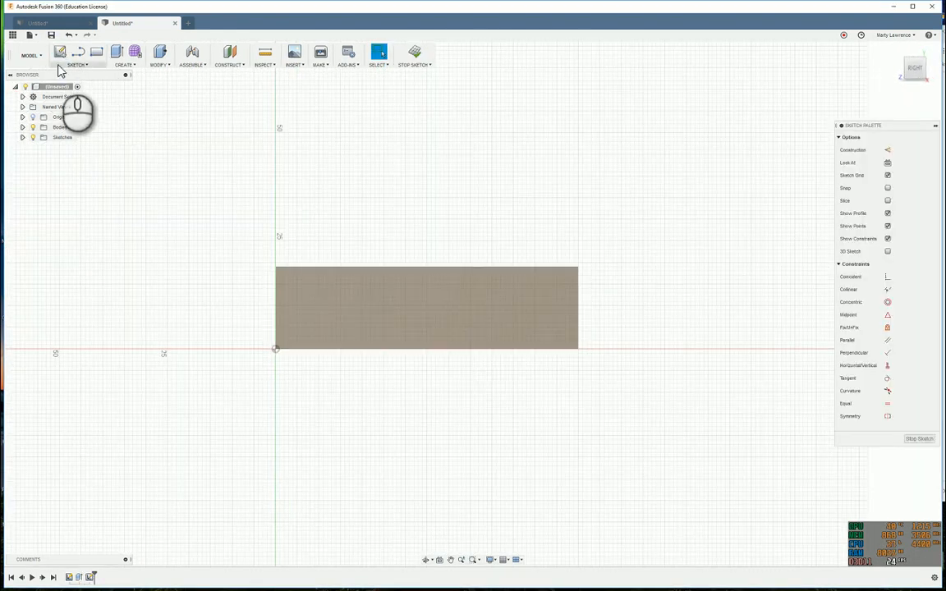
pyautogui.click(78, 52)
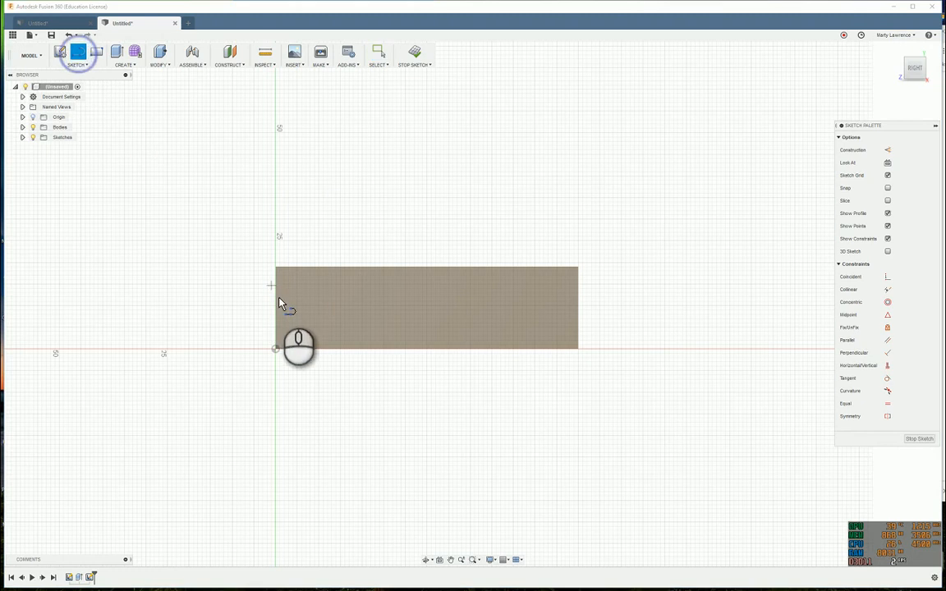
pyautogui.click(293, 346)
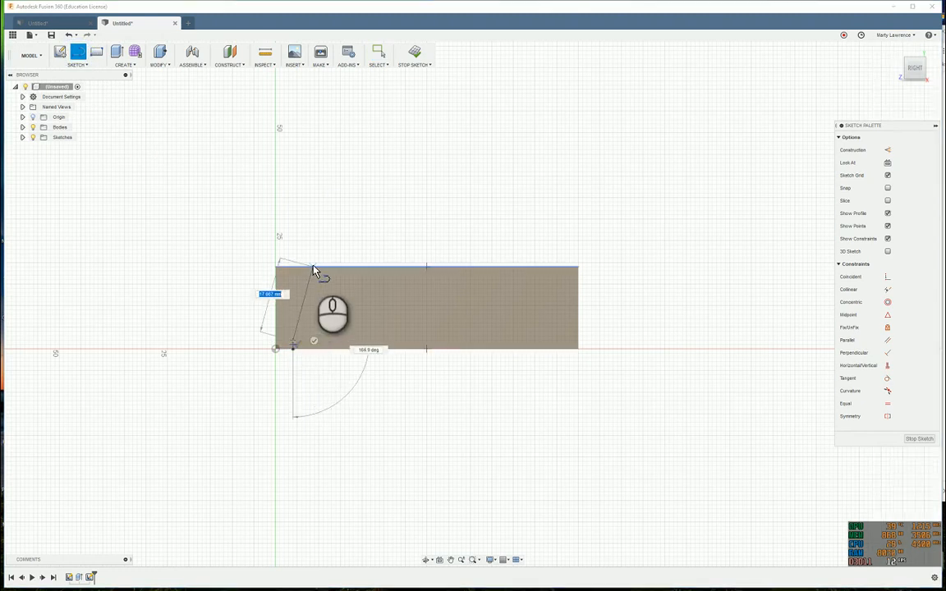
pyautogui.doubleClick(312, 267)
pyautogui.click(395, 347)
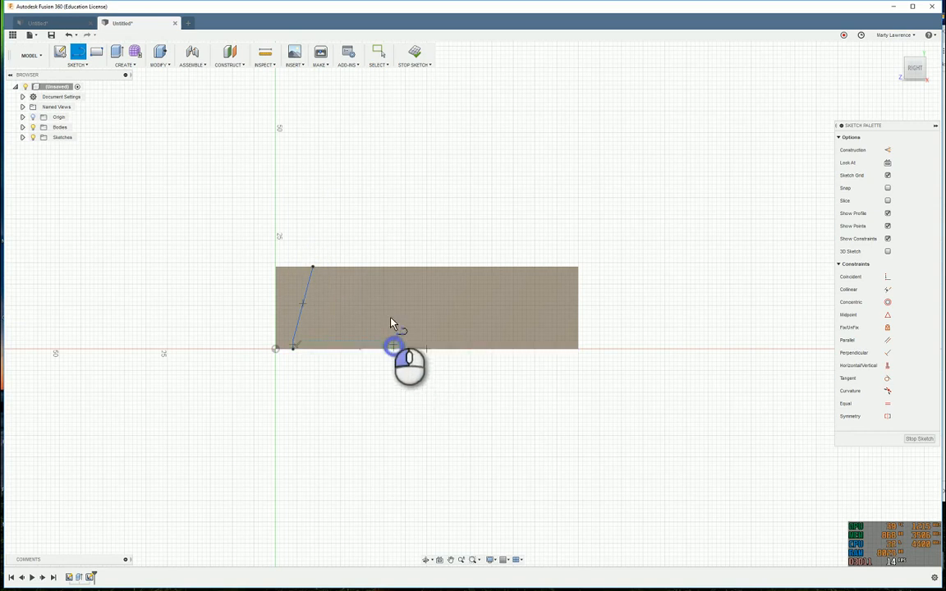
pyautogui.doubleClick(366, 267)
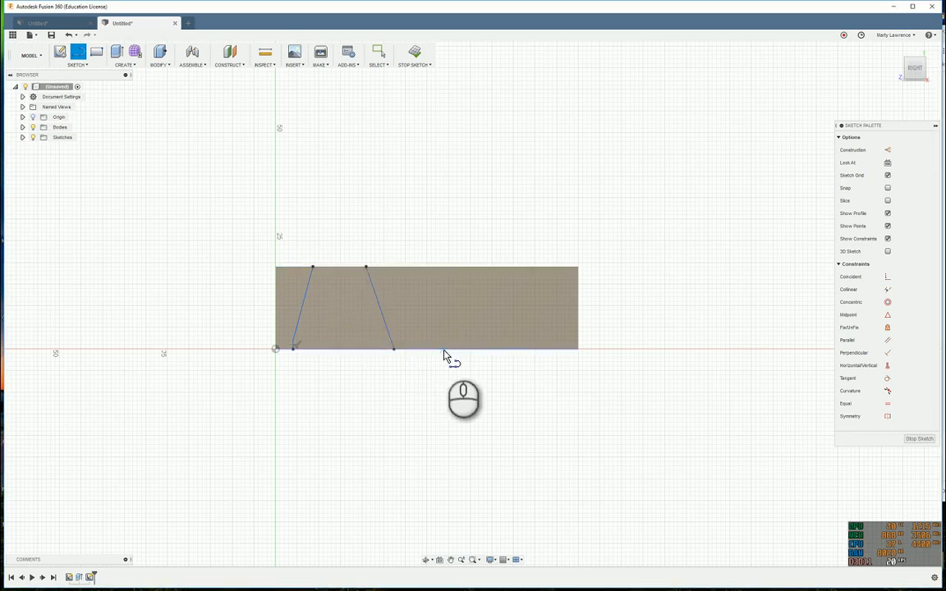
# Draw two more upward-converging slanted lines across the right half of the end face, the last about 19.6 mm long, and finish the sketch.
pyautogui.click(444, 349)
pyautogui.doubleClick(464, 268)
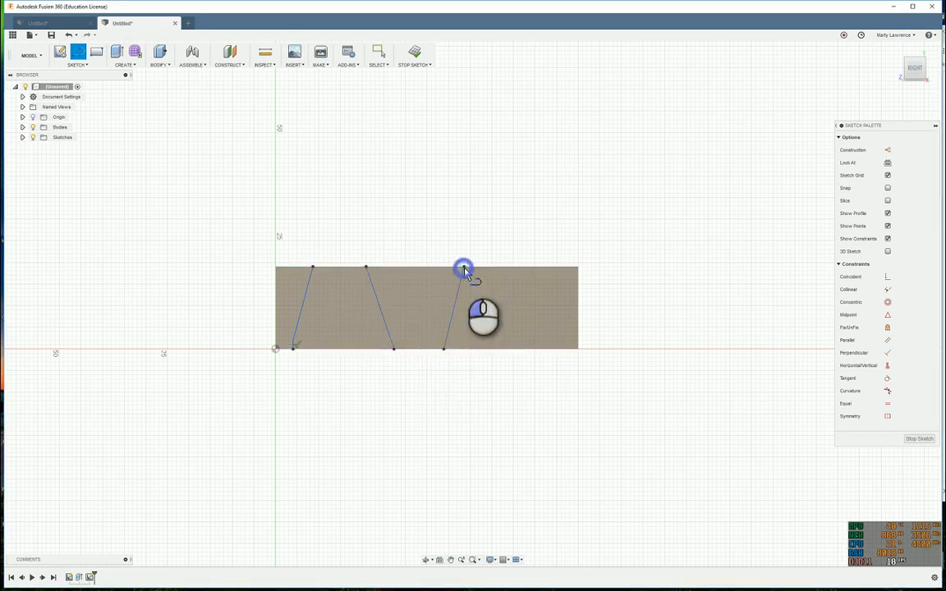
pyautogui.click(564, 351)
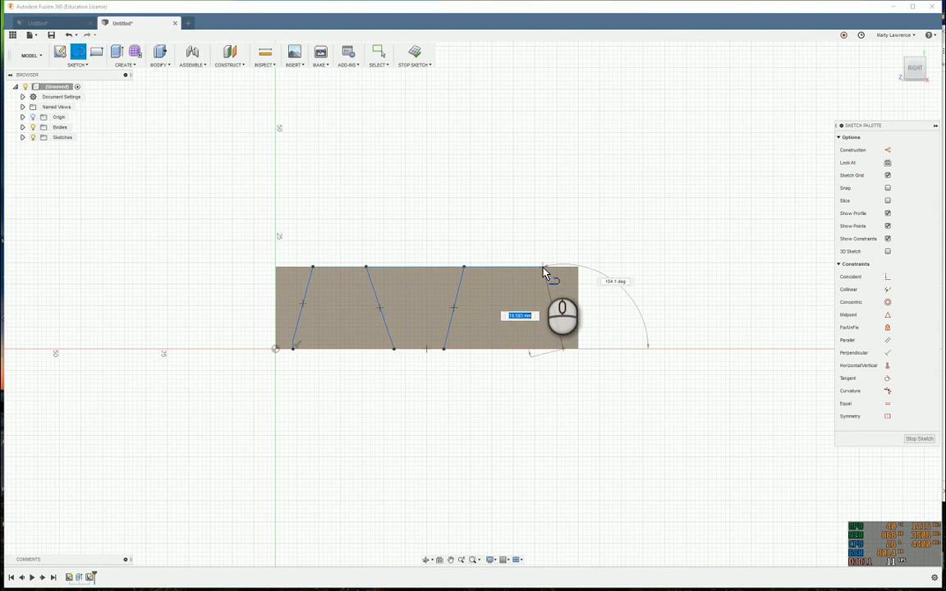
pyautogui.doubleClick(543, 268)
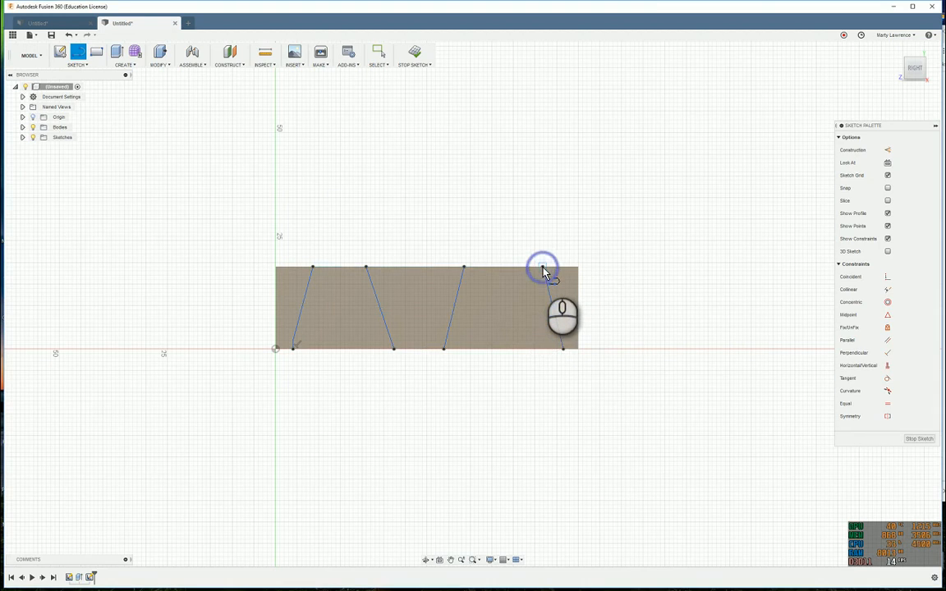
pyautogui.click(918, 440)
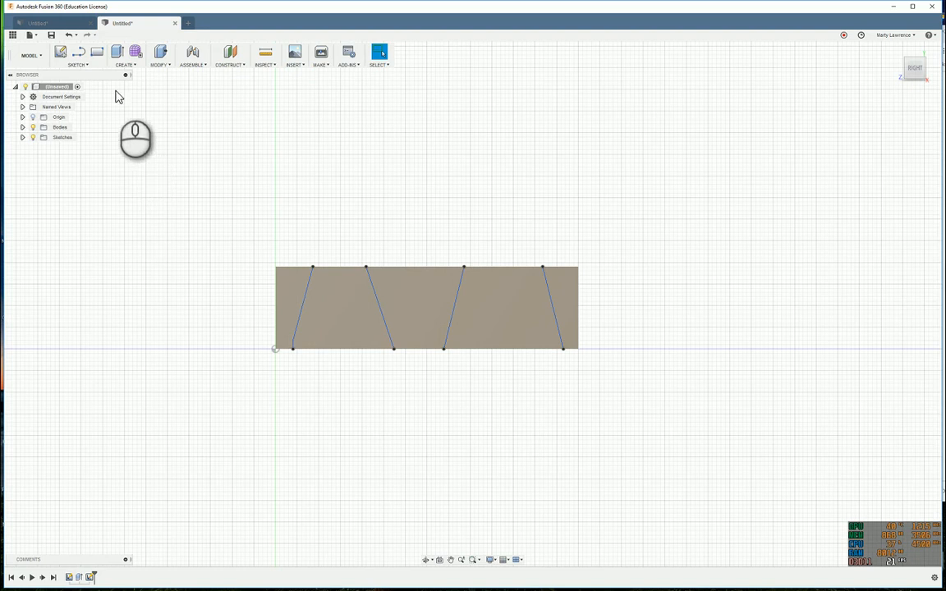
# Reopen the sketch with the four slanted lines on the end face for editing.
pyautogui.click(78, 64)
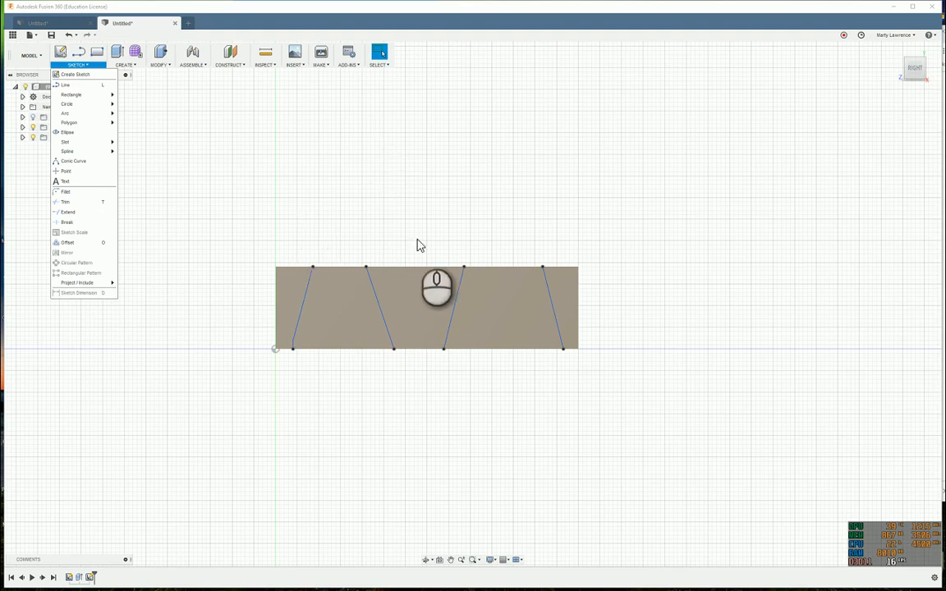
pyautogui.click(378, 216)
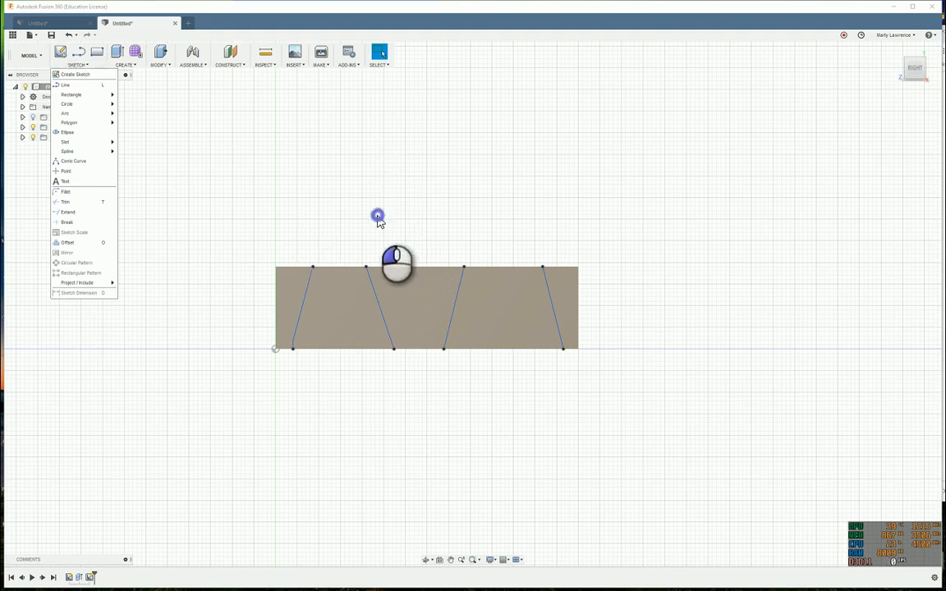
pyautogui.click(91, 577)
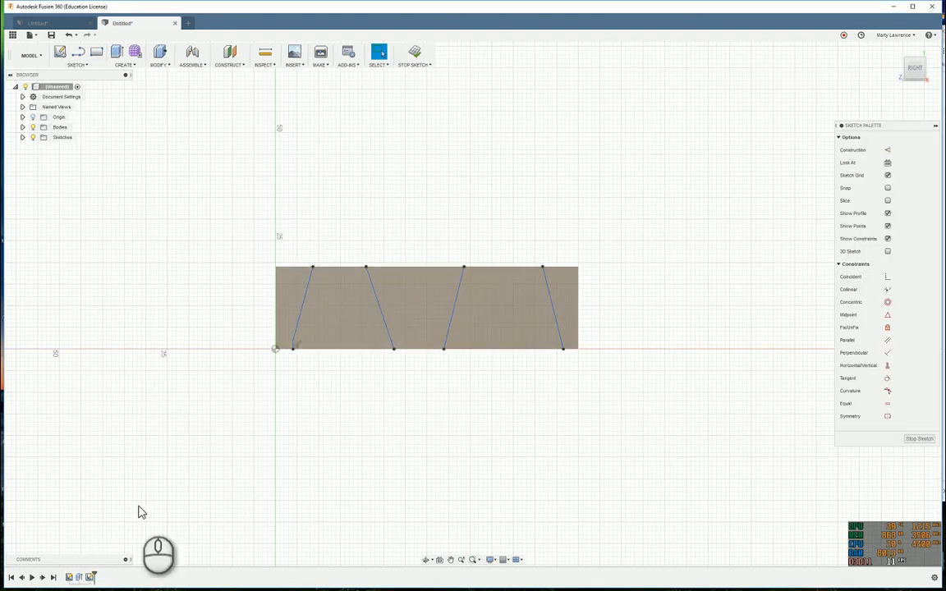
# Dimension the lower end of the first slanted line 4 mm from the left edge of the face.
pyautogui.click(75, 65)
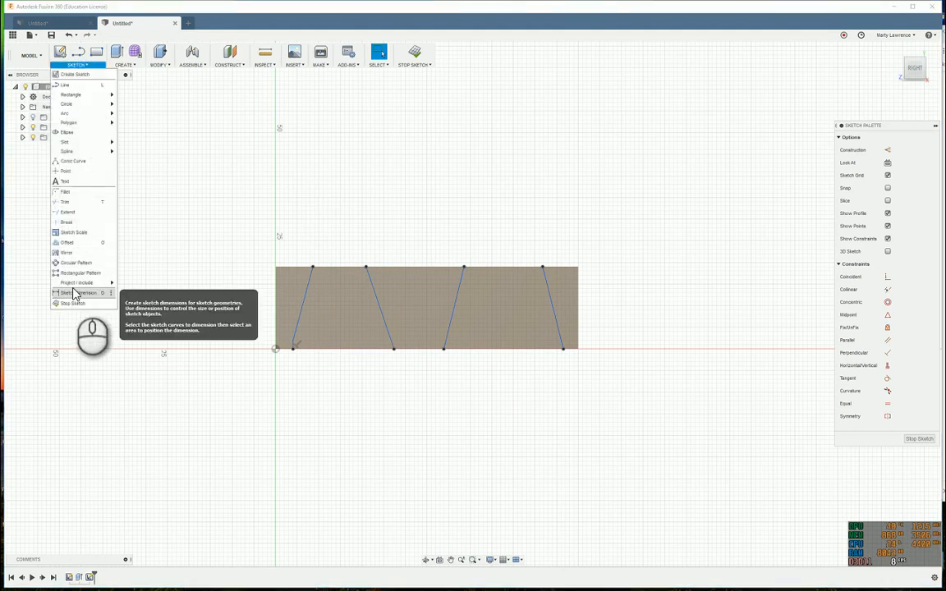
pyautogui.click(74, 293)
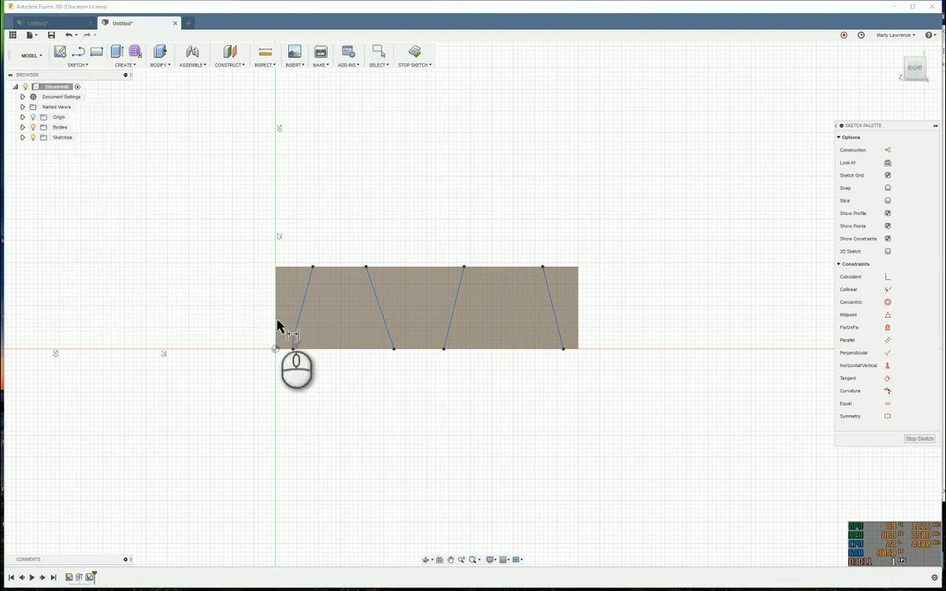
pyautogui.click(277, 321)
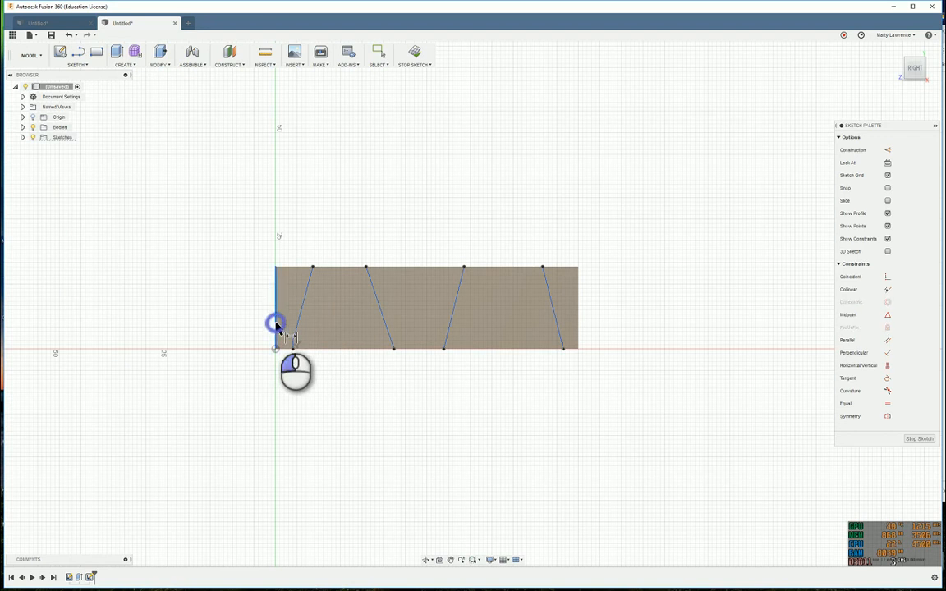
pyautogui.click(293, 349)
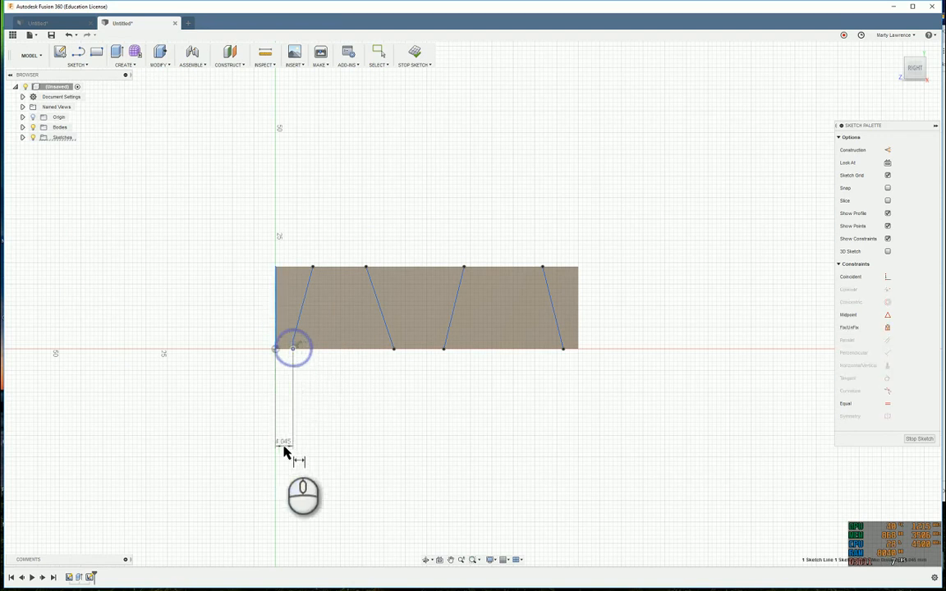
pyautogui.click(285, 446)
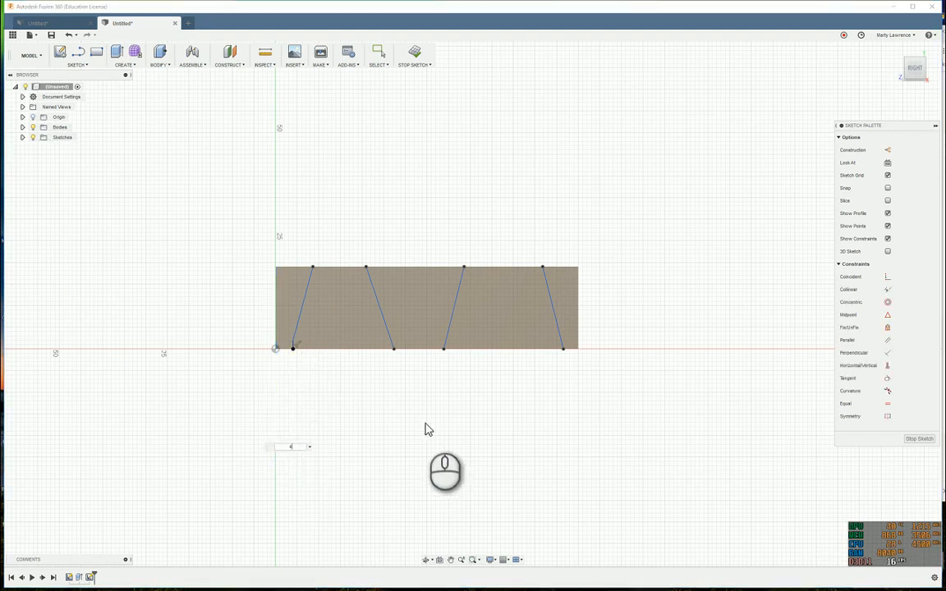
pyautogui.press('Return')
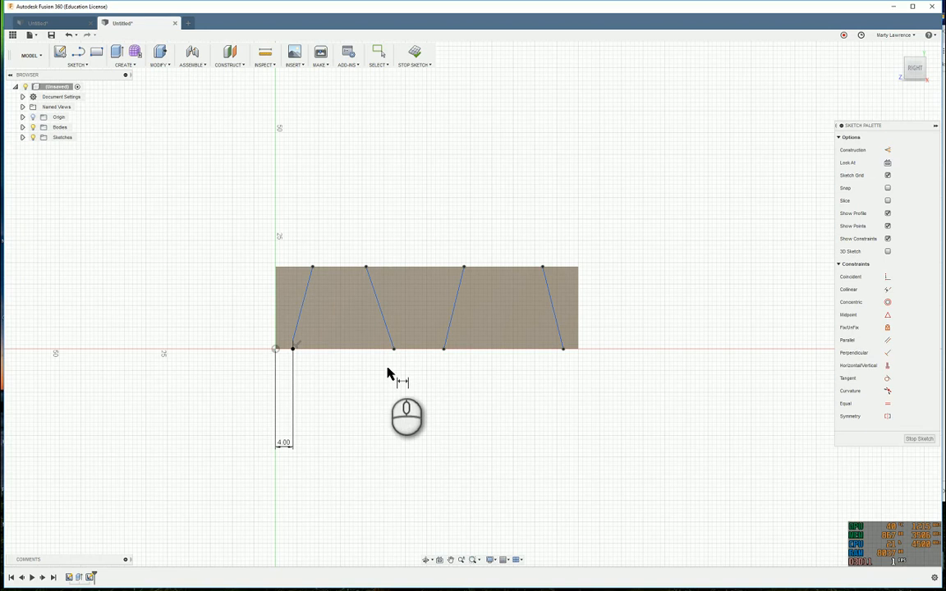
# Delete the leftmost slanted line together with its leftover lower point and 4 mm dimension.
pyautogui.press('Escape')
pyautogui.click(299, 325)
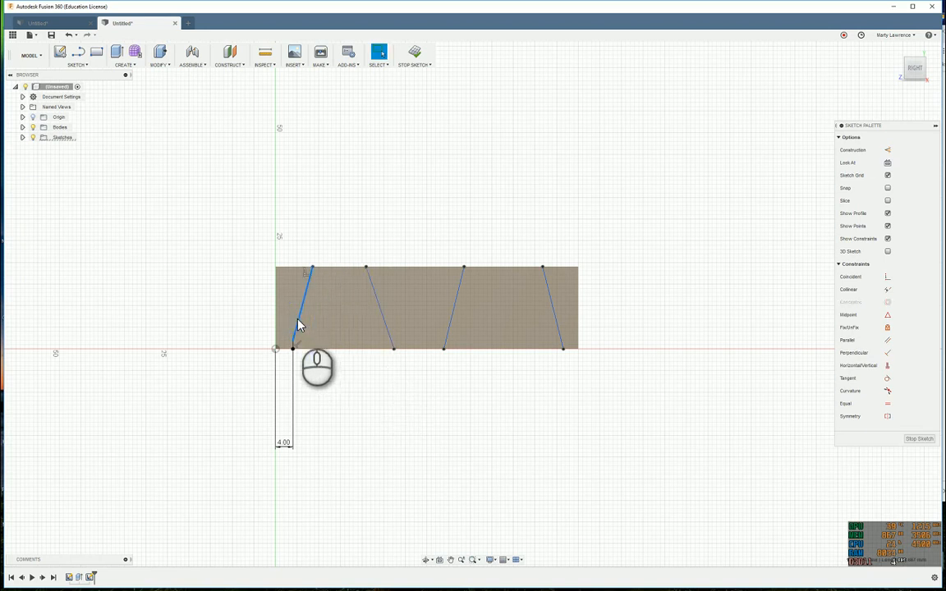
pyautogui.press('Delete')
pyautogui.click(293, 343)
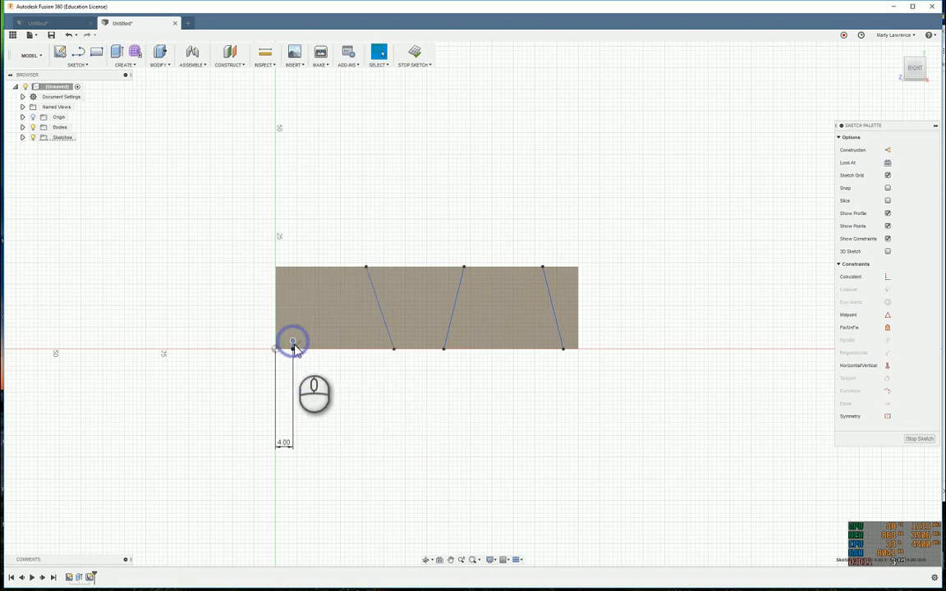
pyautogui.press('Escape')
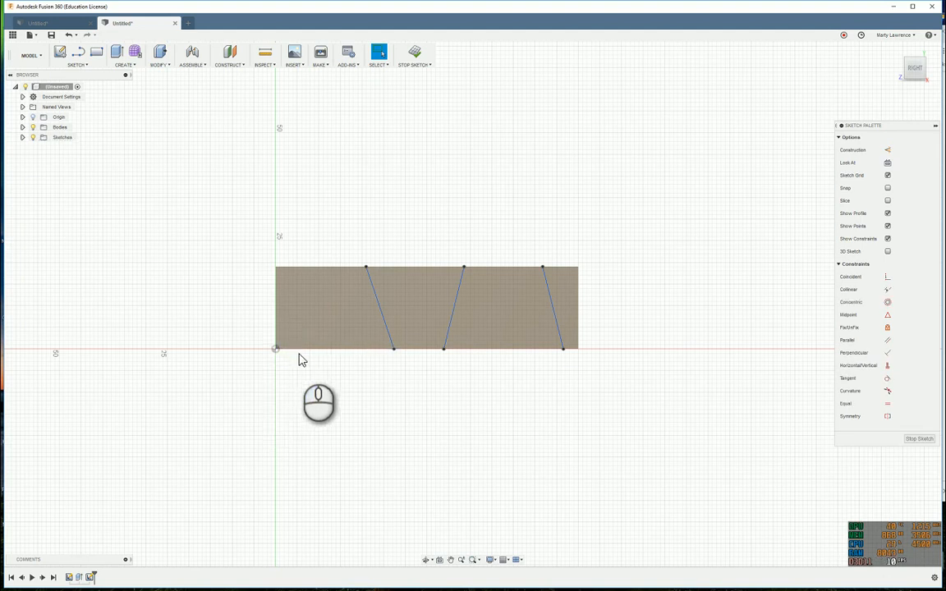
# Draw a right-leaning slanted line from the face's bottom edge near the left corner up to the top edge.
pyautogui.click(78, 53)
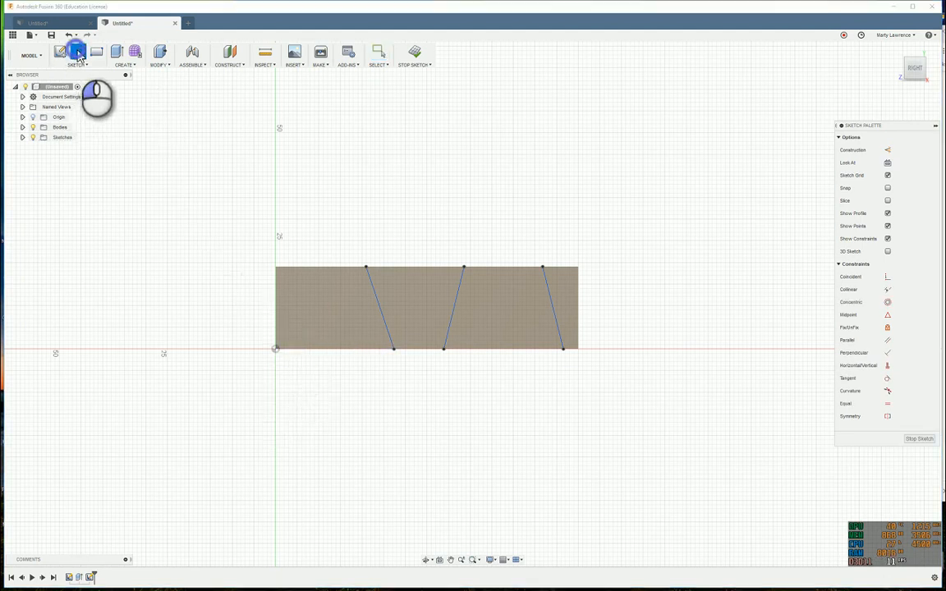
pyautogui.click(290, 349)
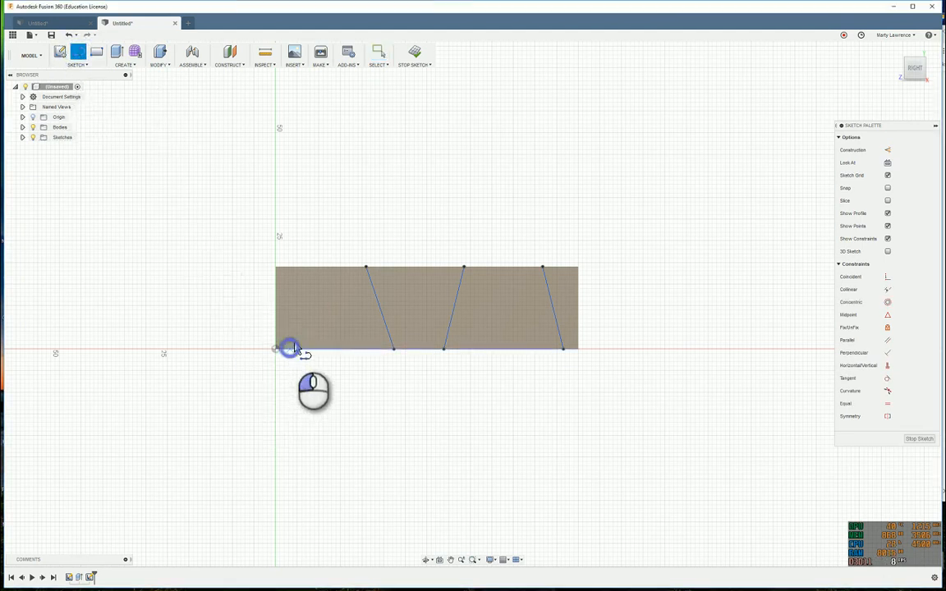
pyautogui.click(324, 267)
# Dimension the lower end of the new leftmost slanted line 4 mm from the left edge of the face.
pyautogui.press('d')
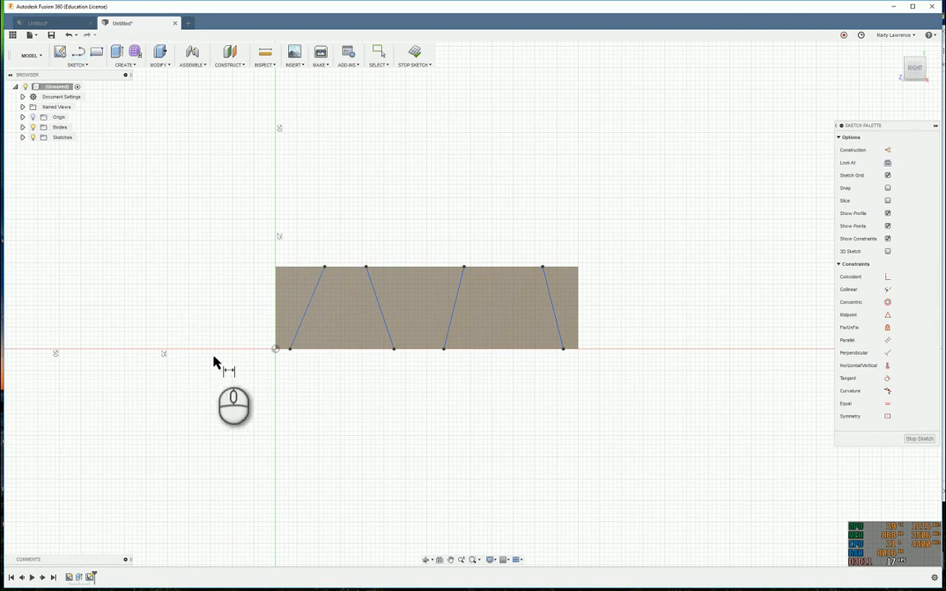
pyautogui.click(275, 314)
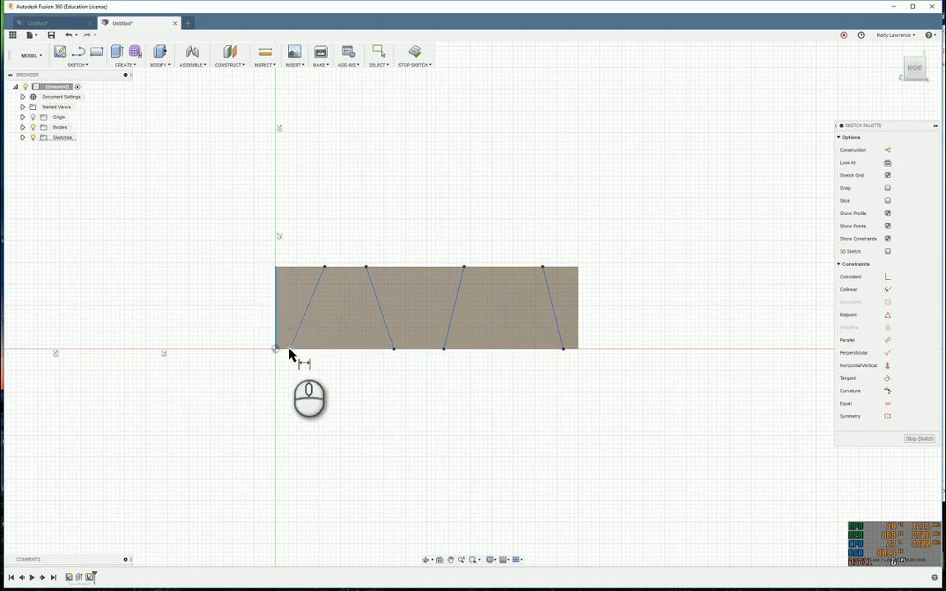
pyautogui.click(289, 348)
pyautogui.click(289, 393)
pyautogui.write('4')
pyautogui.press('Return')
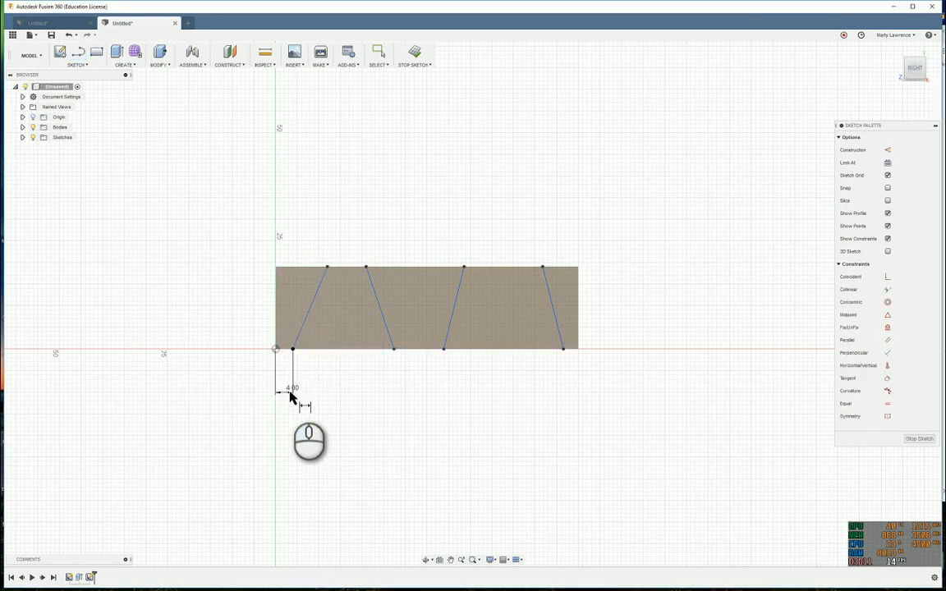
# Dimension the gap between the lower ends of the second and third slanted lines to 6 mm.
pyautogui.click(394, 350)
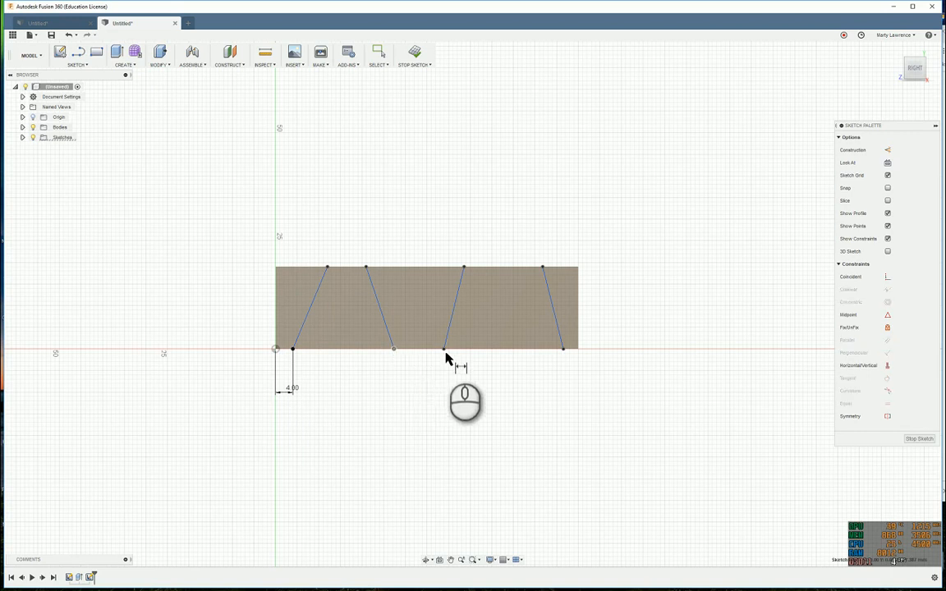
pyautogui.click(433, 406)
pyautogui.write('6')
pyautogui.press('Return')
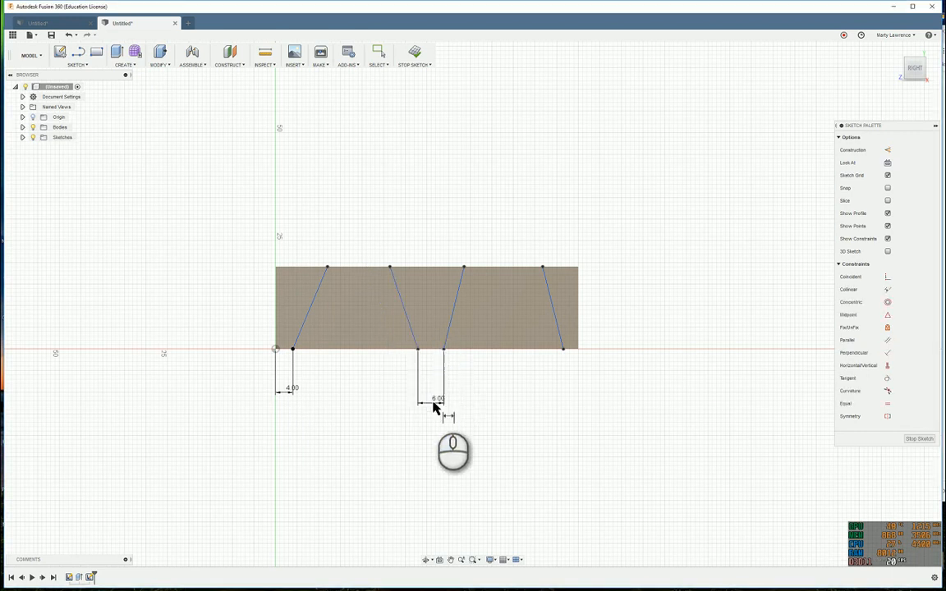
# Dimension the lower end of the fourth slanted line 4 mm from the right edge of the face.
pyautogui.click(578, 335)
pyautogui.click(563, 349)
pyautogui.click(558, 402)
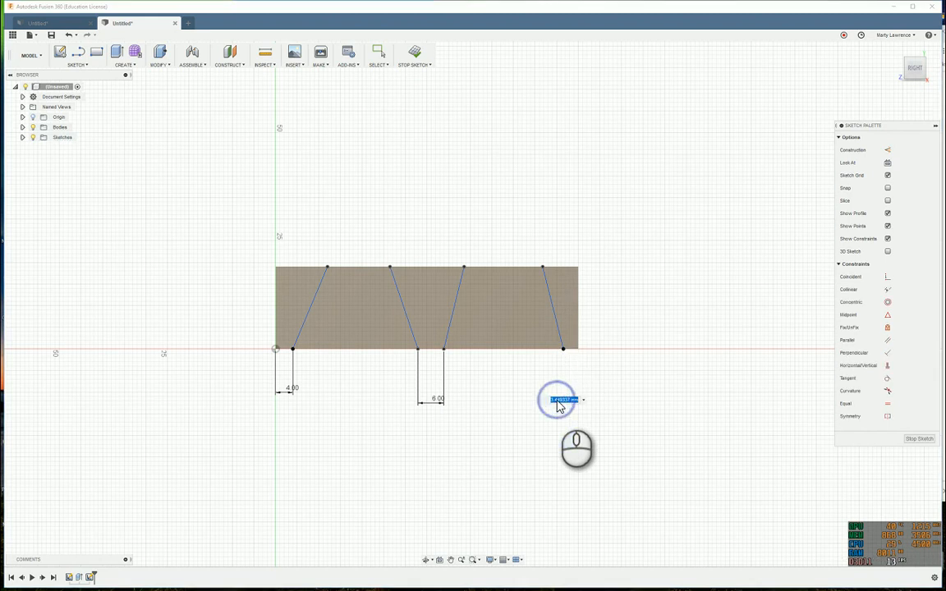
pyautogui.write('4')
pyautogui.press('Return')
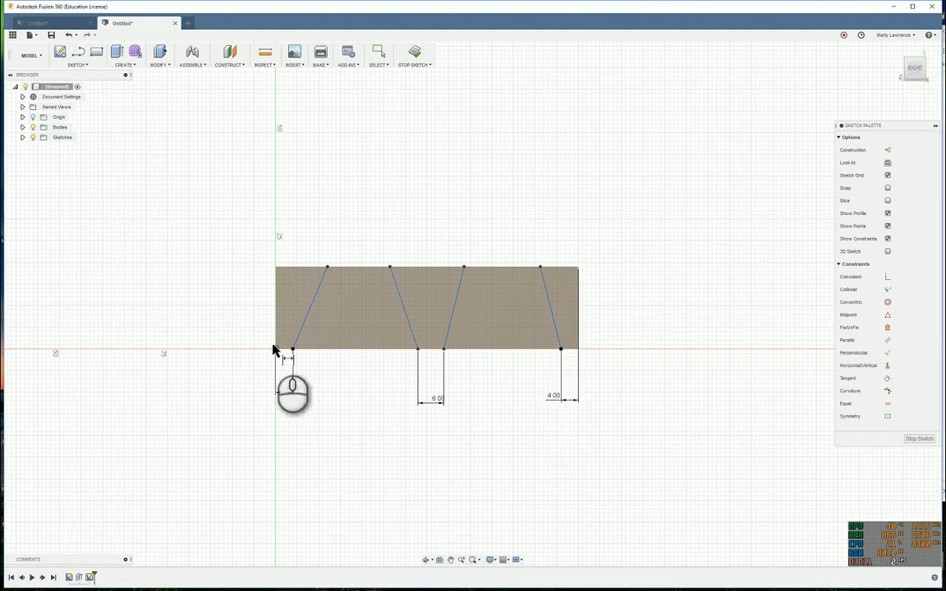
# Dimension the distance between the lower ends of the first and second slanted lines to 28 mm.
pyautogui.click(294, 349)
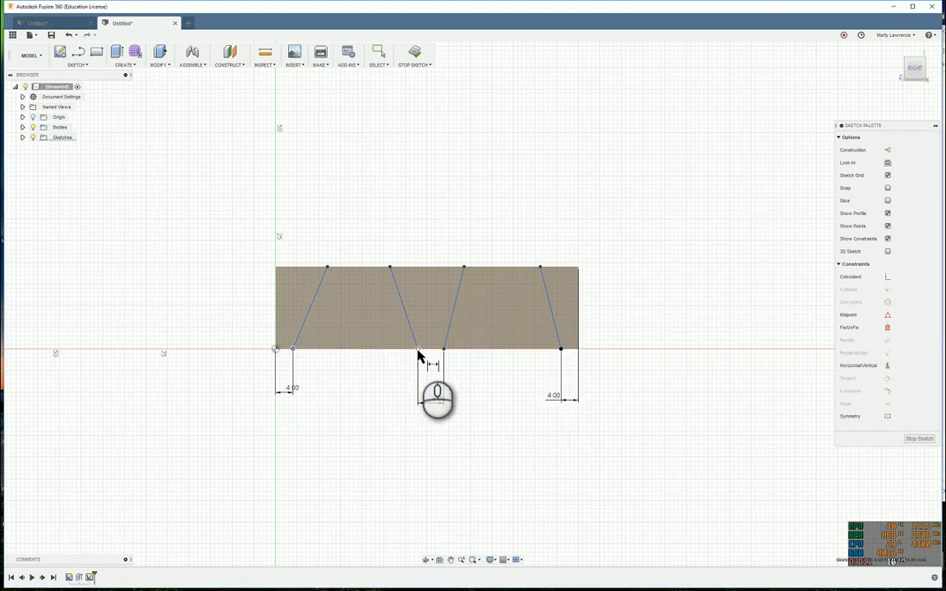
pyautogui.click(417, 349)
pyautogui.click(390, 418)
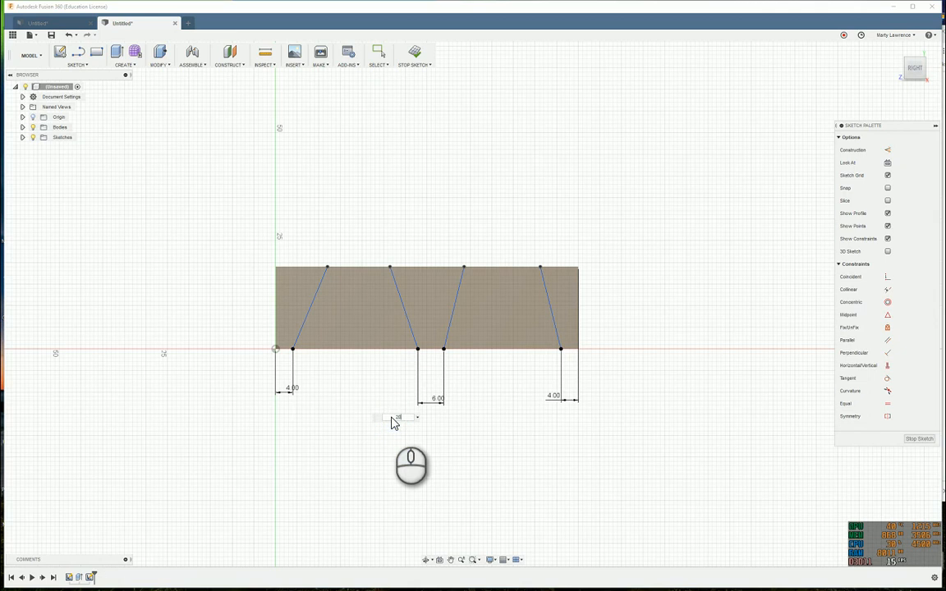
pyautogui.write('28')
pyautogui.press('Return')
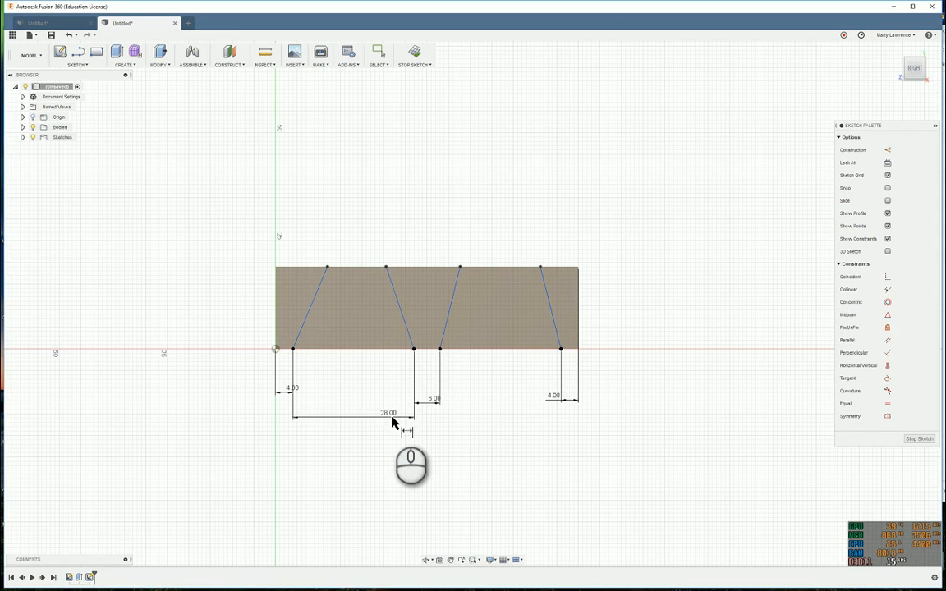
# Dimension the angle between the face's bottom edge and the first slanted line to 80°.
pyautogui.click(338, 348)
pyautogui.click(309, 310)
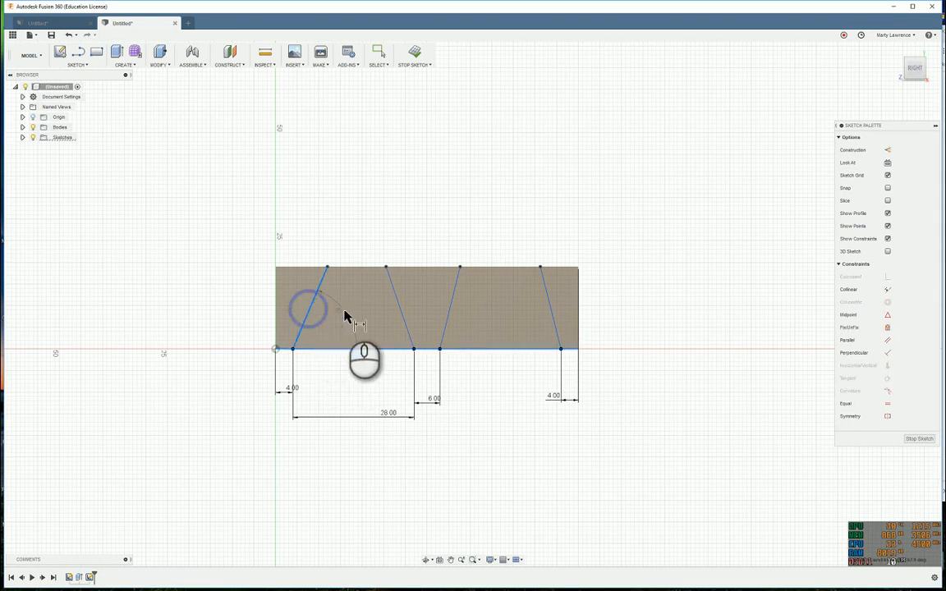
pyautogui.click(344, 317)
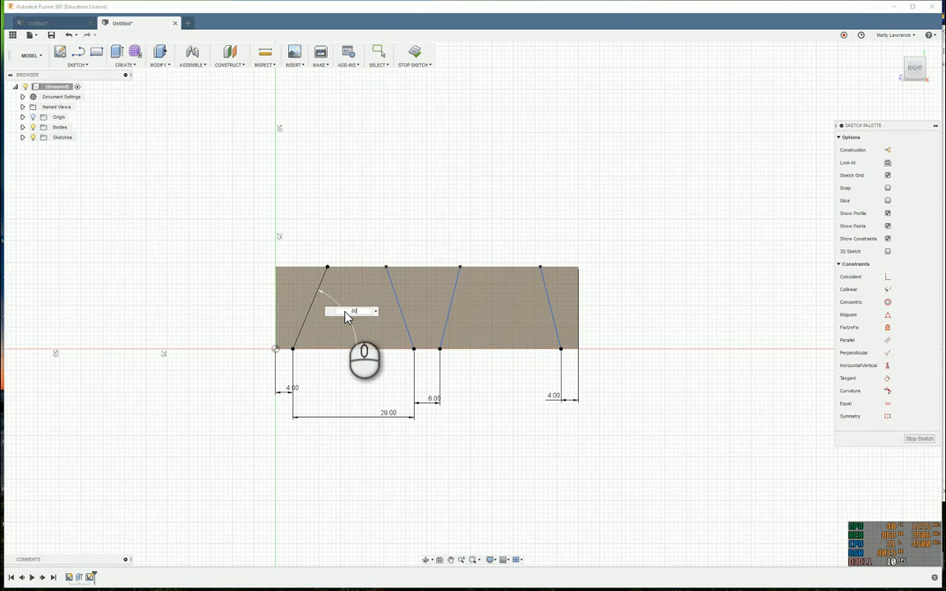
pyautogui.write('80')
pyautogui.press('Return')
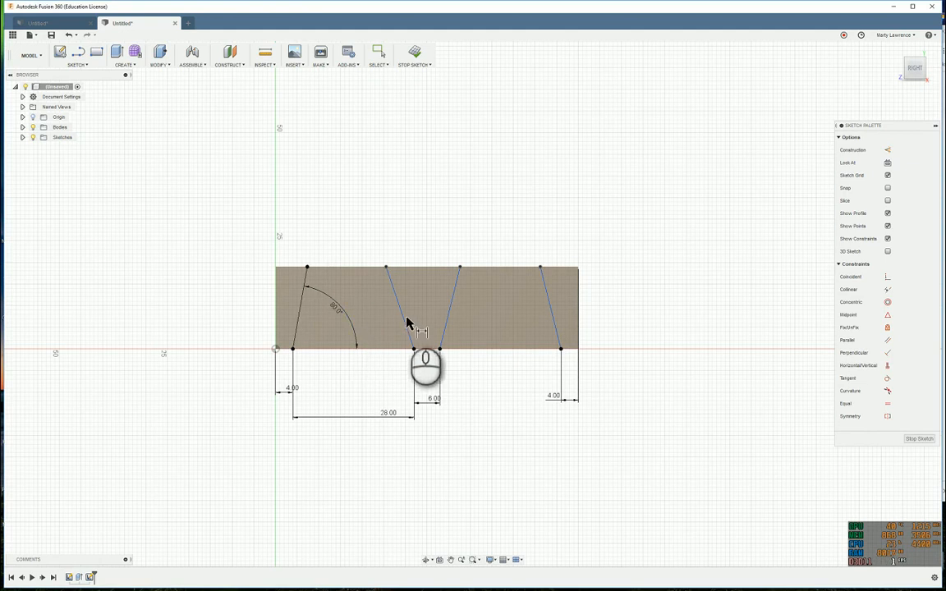
pyautogui.click(402, 322)
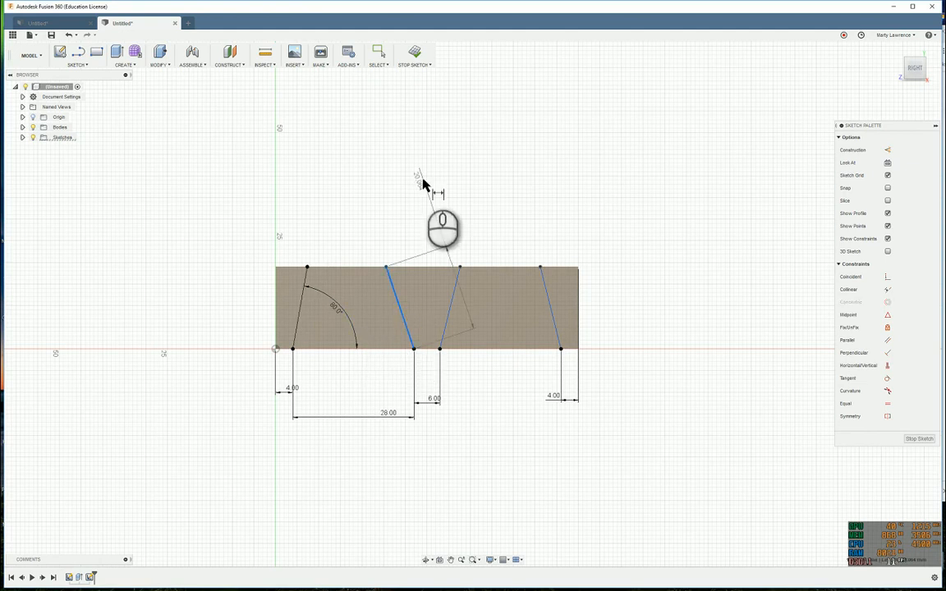
pyautogui.press('Escape')
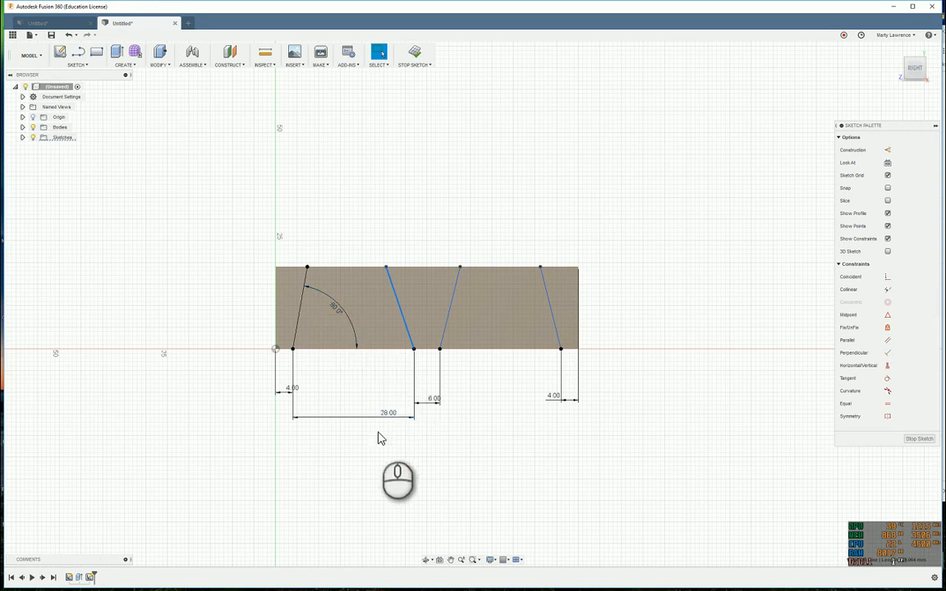
pyautogui.click(75, 64)
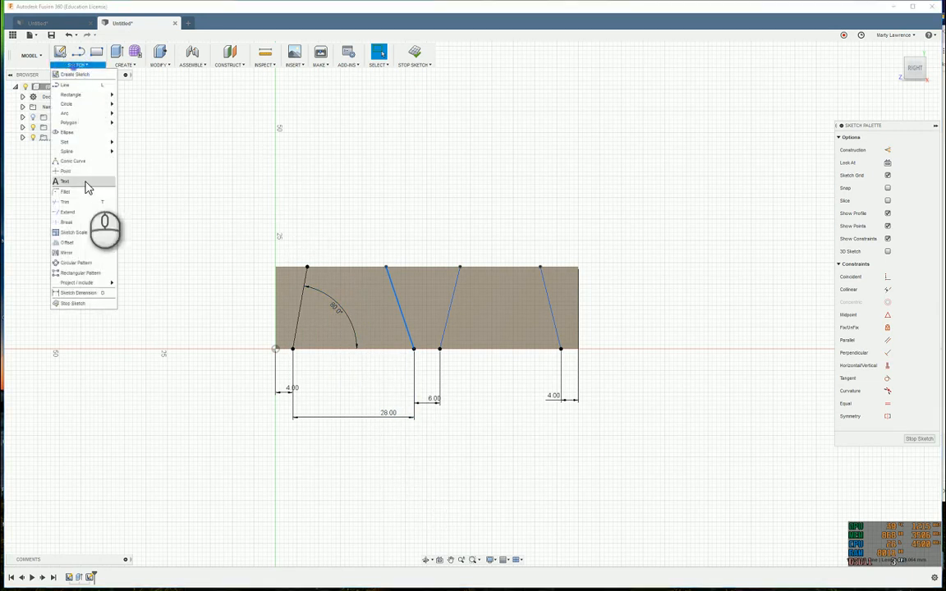
pyautogui.click(90, 293)
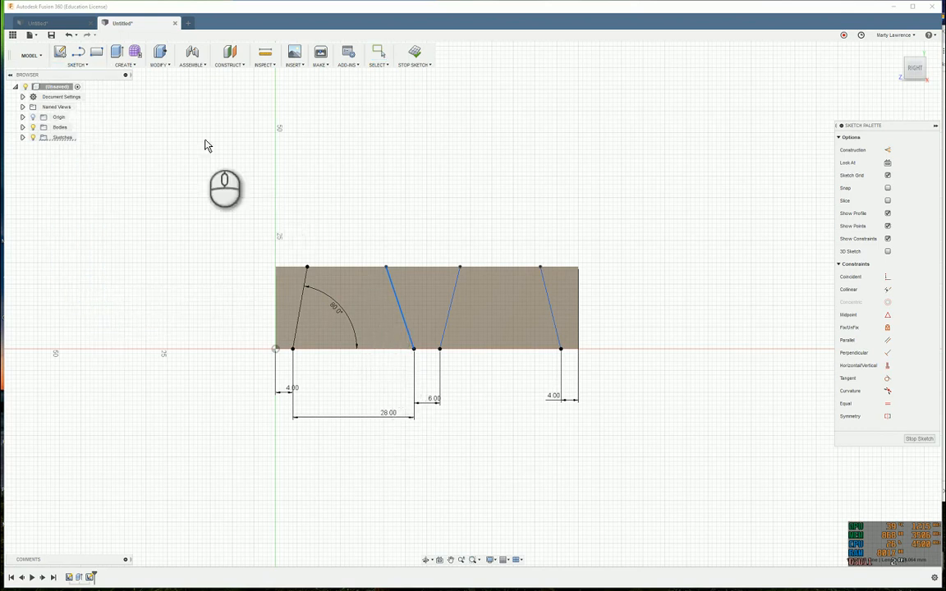
# Dimension the inside angle between the second slanted line and the bottom edge, linking it to the first line's 80° angle.
pyautogui.click(76, 64)
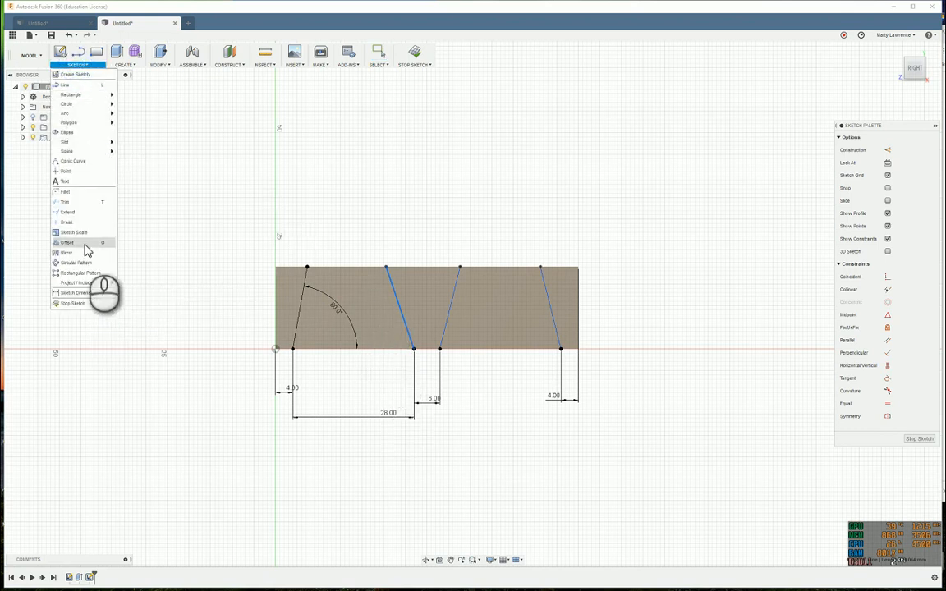
pyautogui.click(82, 293)
pyautogui.click(404, 321)
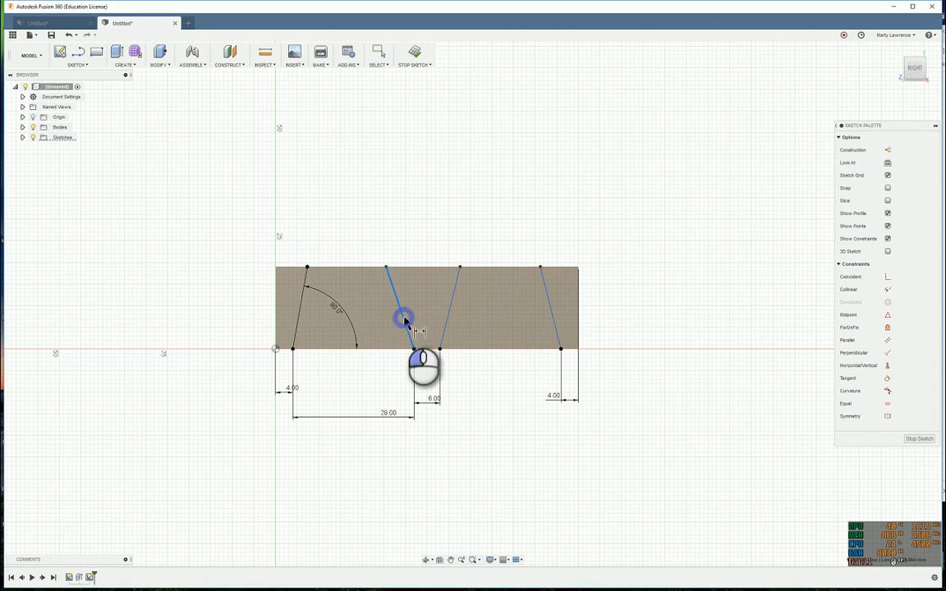
pyautogui.click(376, 351)
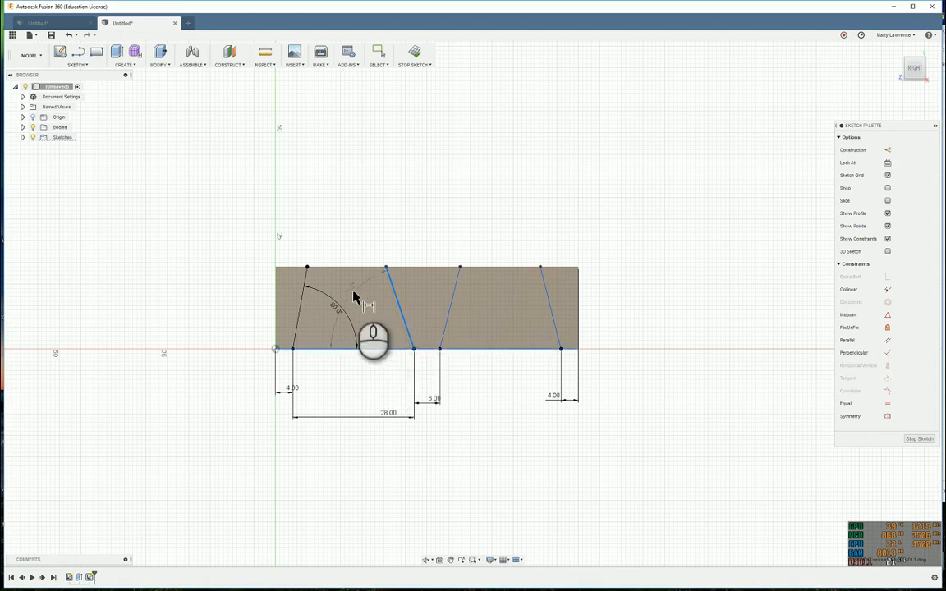
pyautogui.click(370, 333)
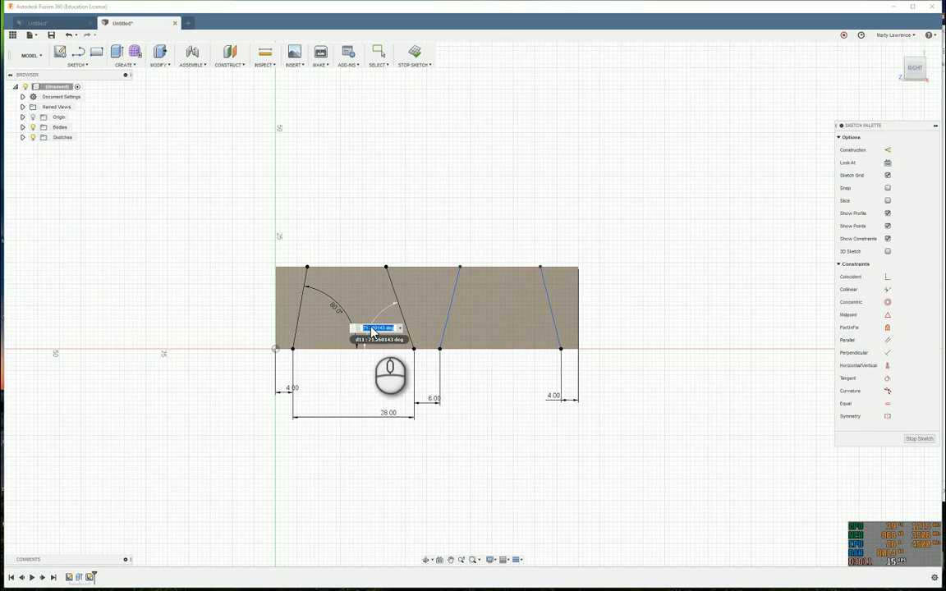
pyautogui.write('80')
pyautogui.press('Return')
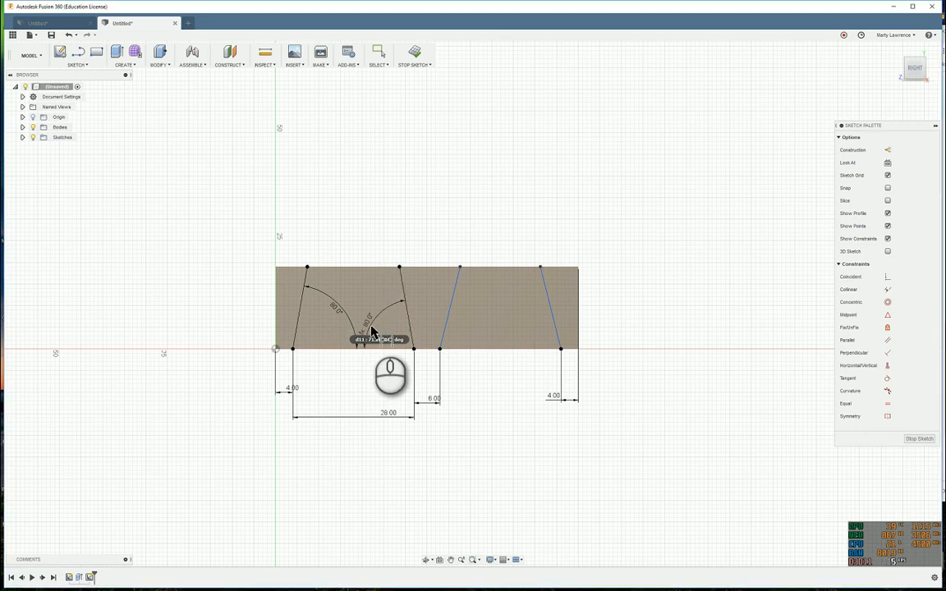
# Dimension the angle between the third slanted line and the face's bottom edge to 80°.
pyautogui.click(448, 319)
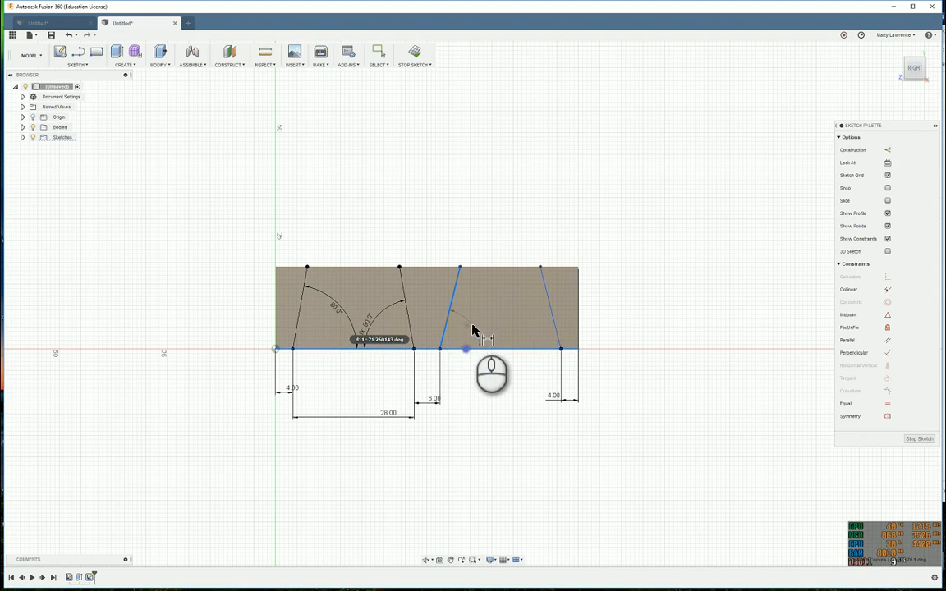
pyautogui.click(473, 329)
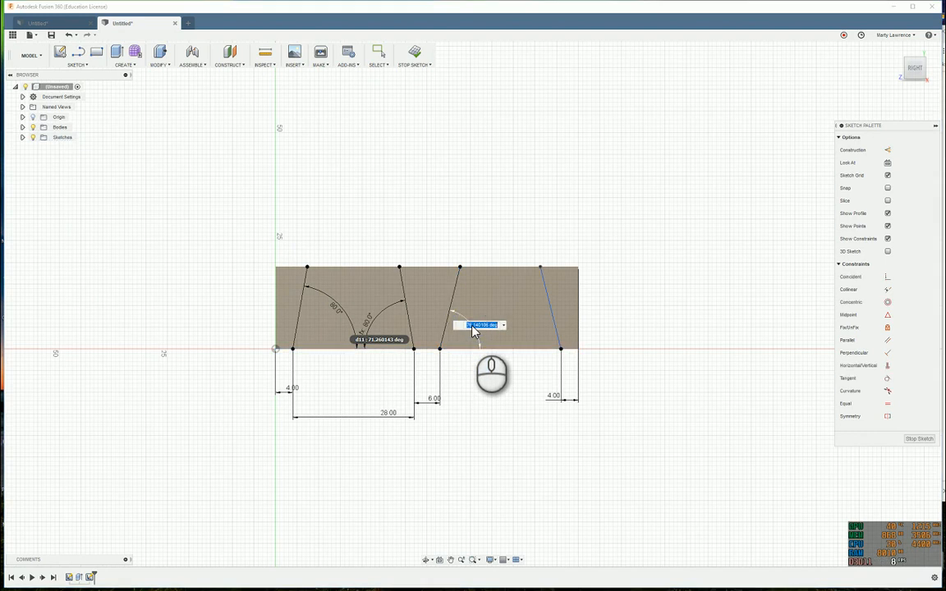
pyautogui.write('80')
pyautogui.press('Return')
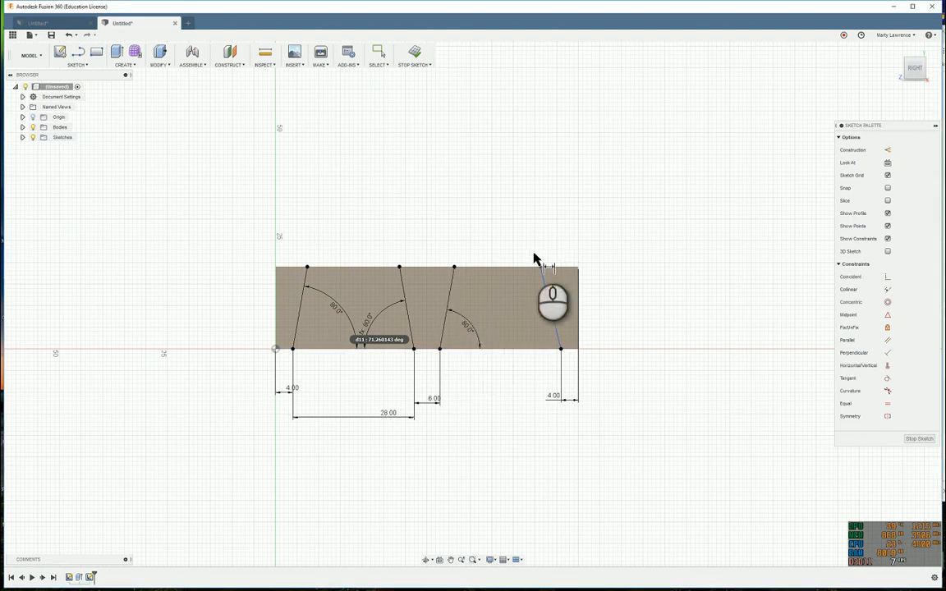
# Dimension the inside angle between the fourth slanted line and the face's bottom edge to 80°.
pyautogui.click(555, 321)
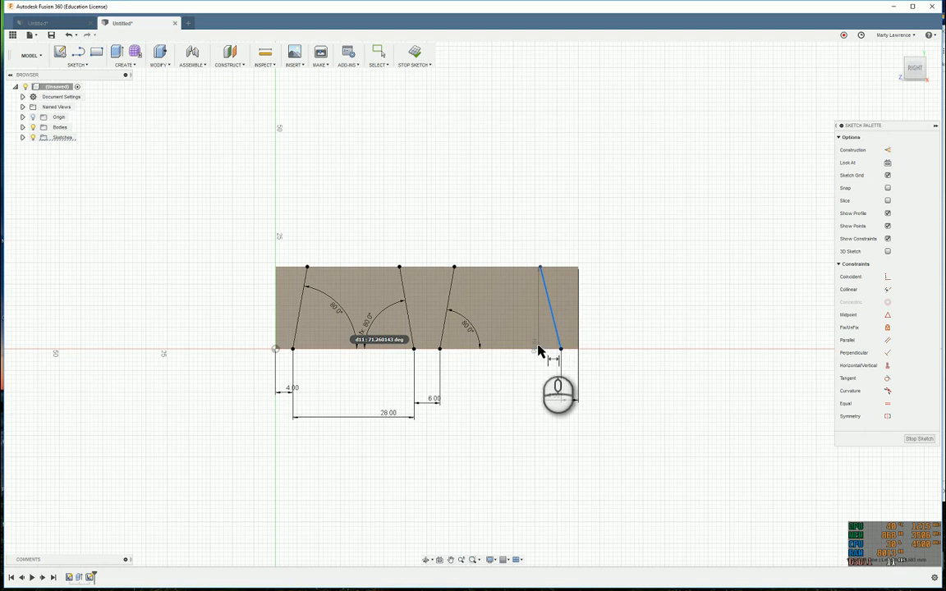
pyautogui.click(534, 349)
pyautogui.click(520, 324)
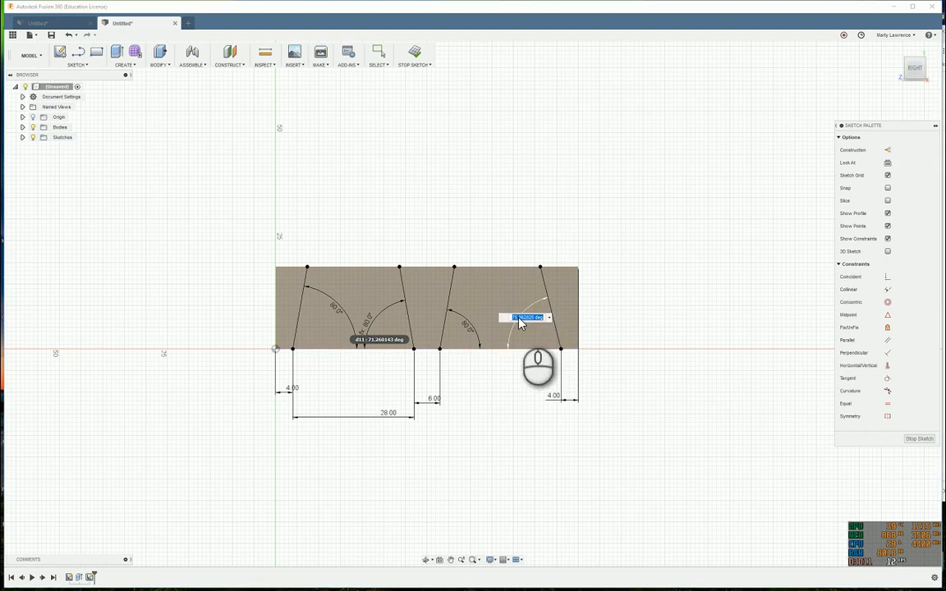
pyautogui.press('Return')
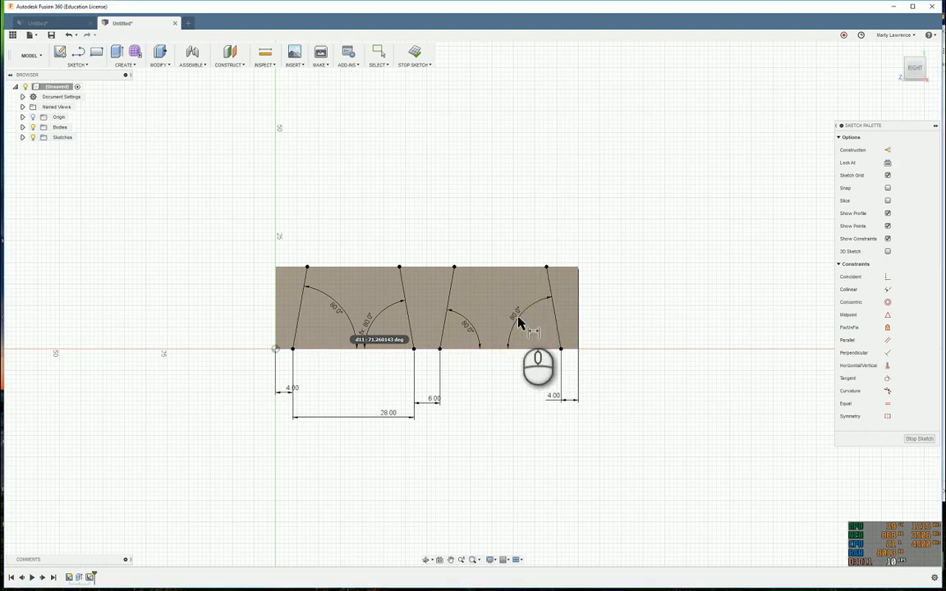
pyautogui.press('Escape')
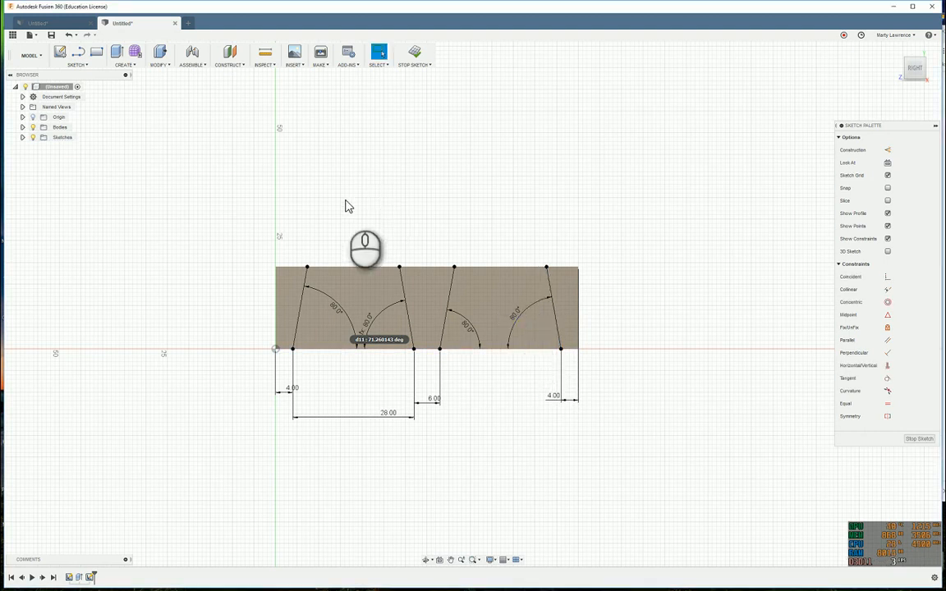
# Set the angle between the first slanted line and the bottom edge to 75°.
pyautogui.doubleClick(337, 310)
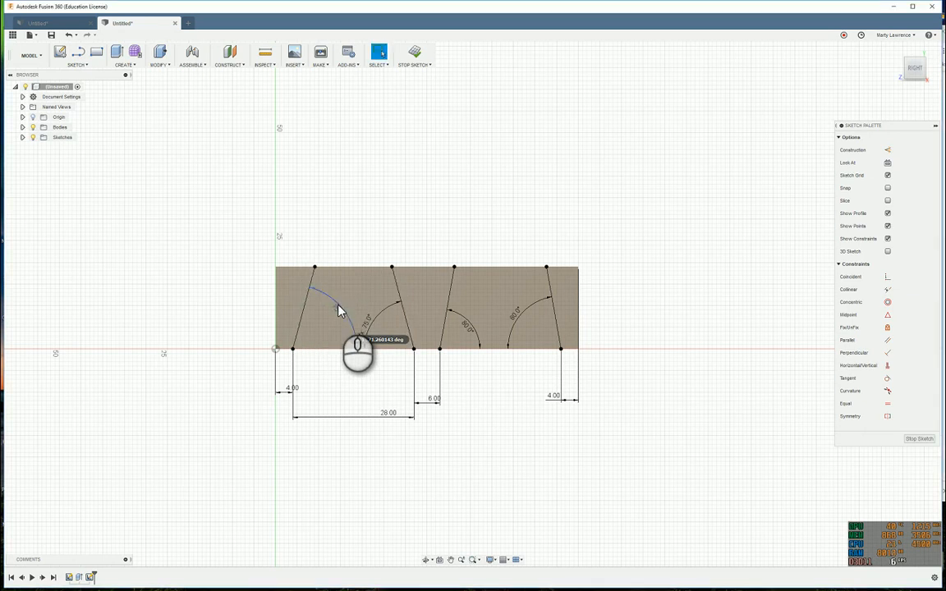
pyautogui.press('Return')
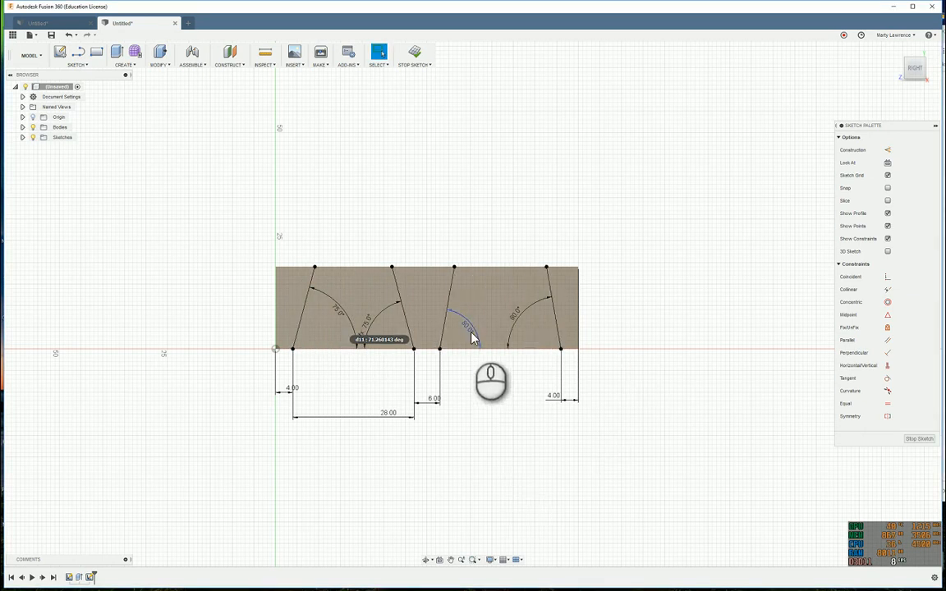
# Link the angles of the third and fourth slanted lines to the first line's angle, d10.
pyautogui.doubleClick(470, 330)
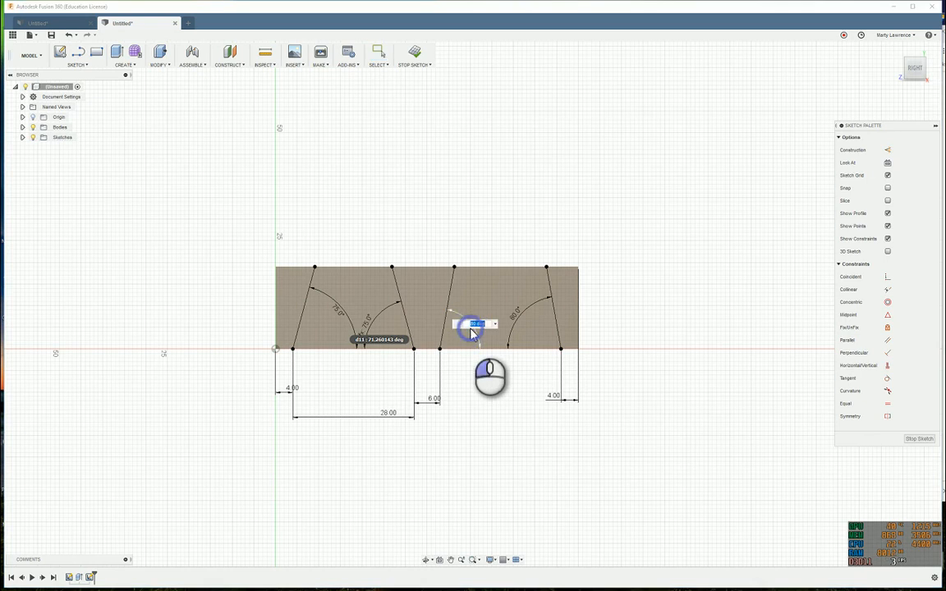
pyautogui.write('75')
pyautogui.press('Return')
pyautogui.doubleClick(517, 320)
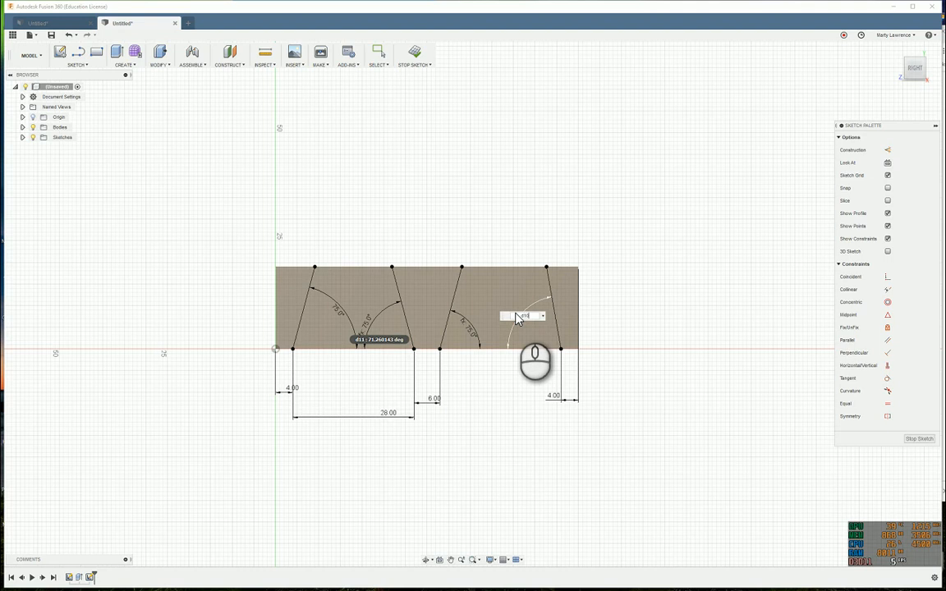
pyautogui.write('75')
pyautogui.press('Return')
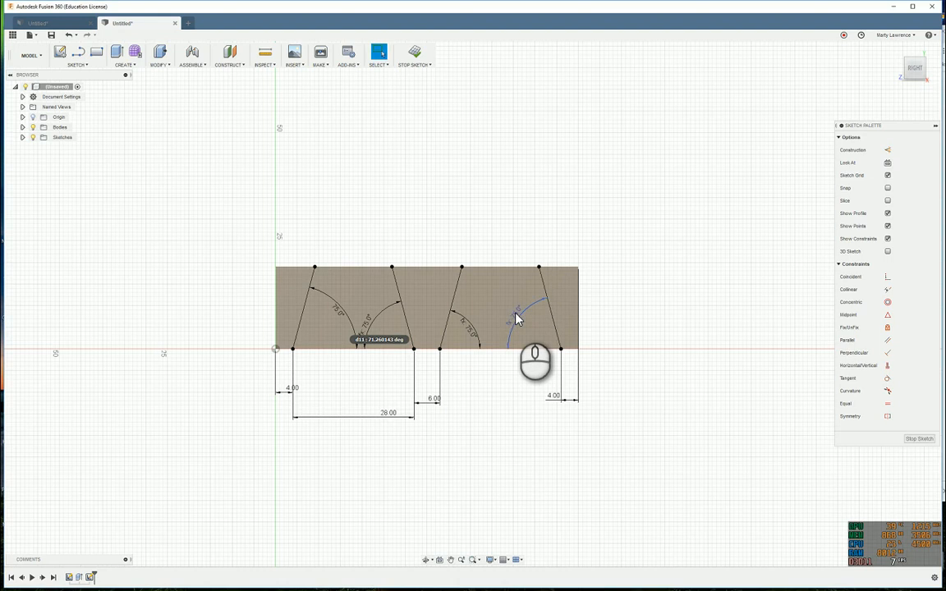
# Set the first slanted line's driving angle to 80° and finish the sketch.
pyautogui.doubleClick(340, 318)
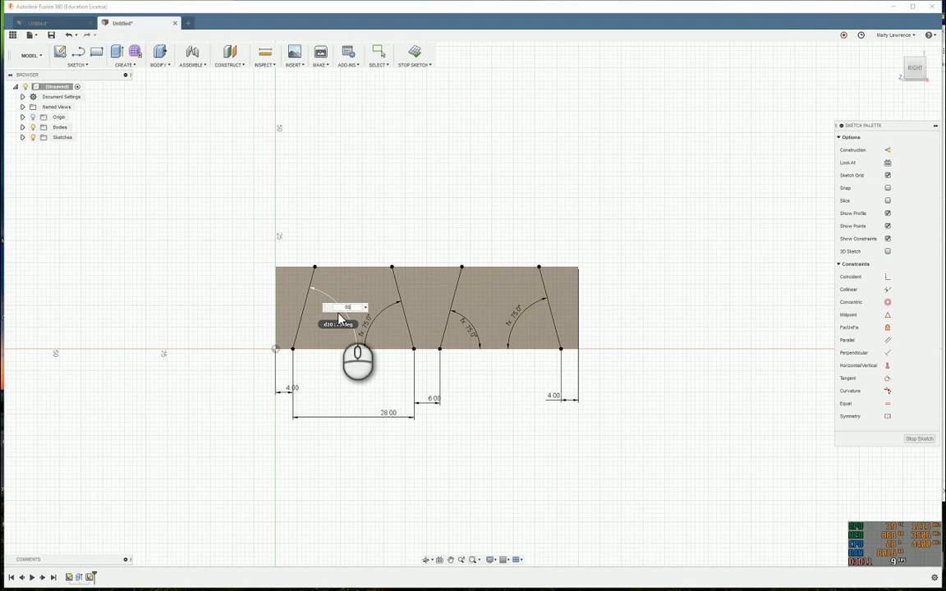
pyautogui.write('80')
pyautogui.press('Return')
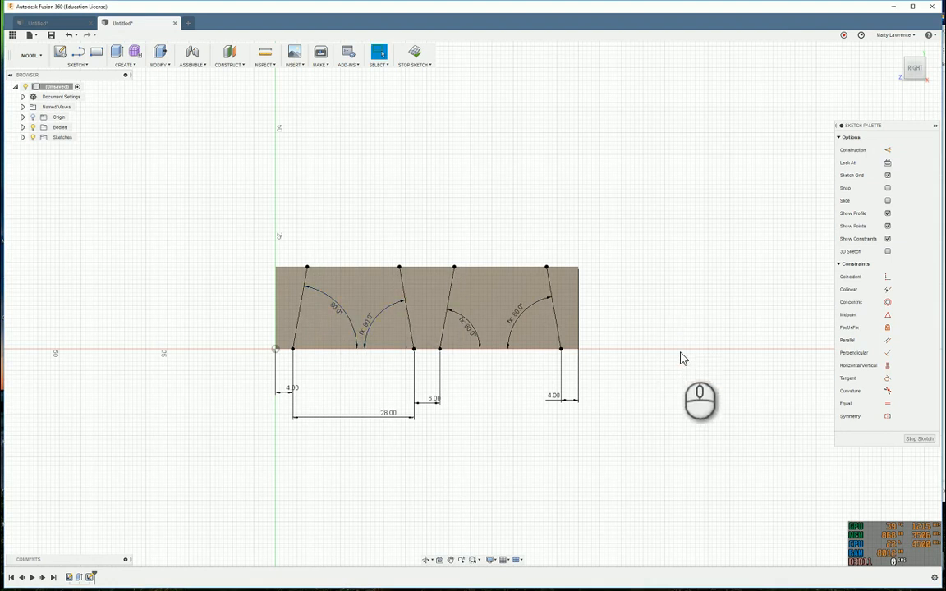
pyautogui.click(931, 444)
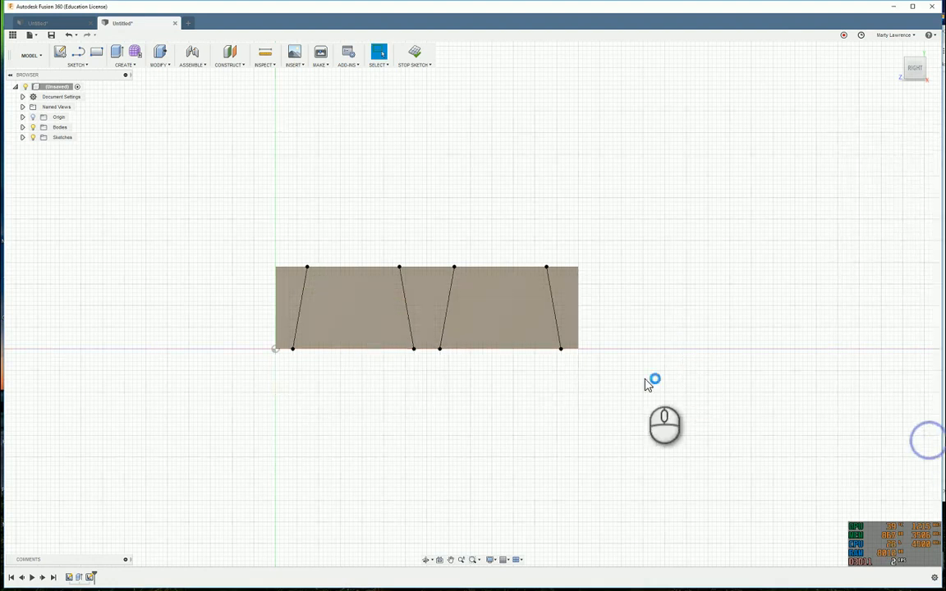
# Cut the two narrow outer profiles and the middle wedge profile on the board's end face with a -19 mm extrusion.
pyautogui.scroll(2, 600, 343)
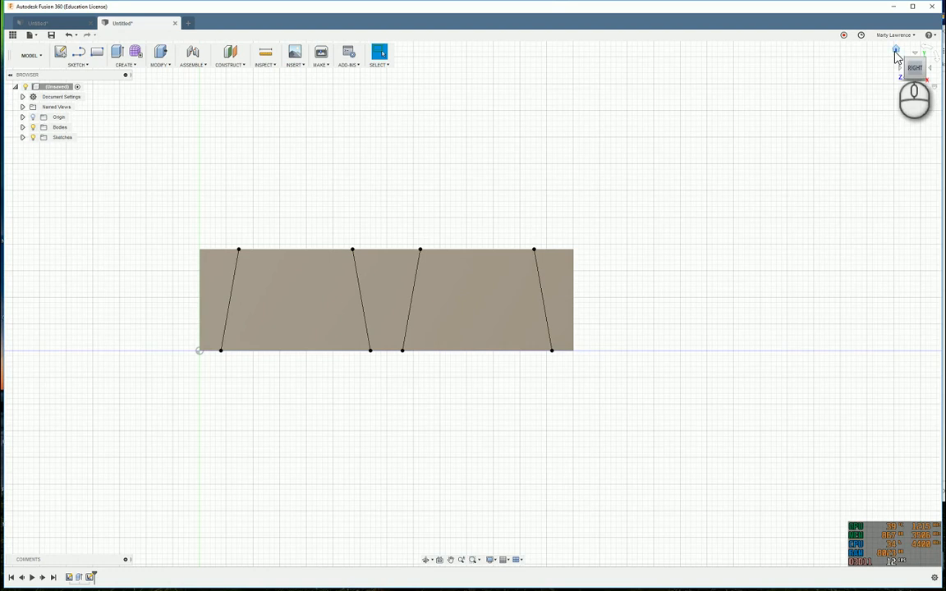
pyautogui.click(896, 52)
pyautogui.scroll(-3, 695, 389)
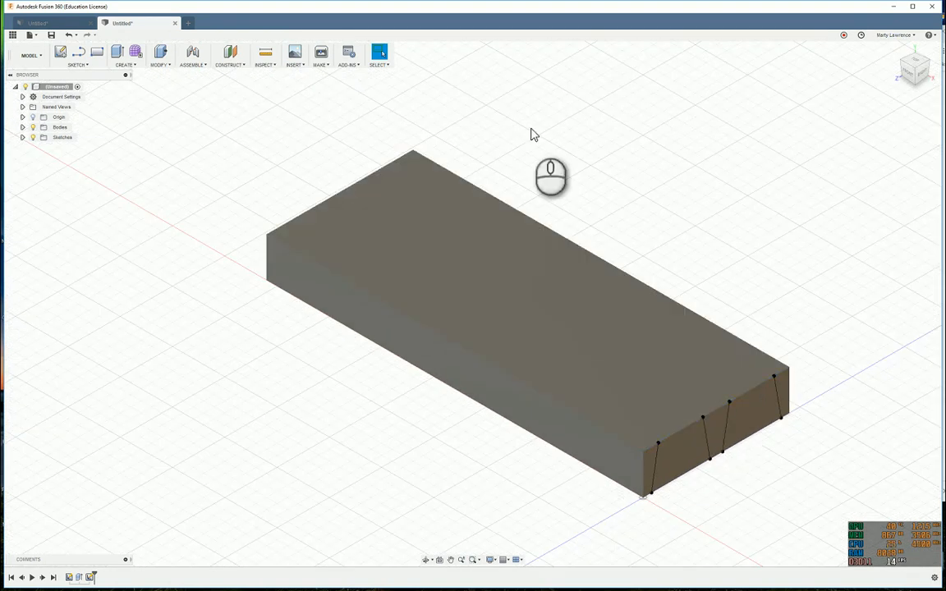
pyautogui.click(118, 52)
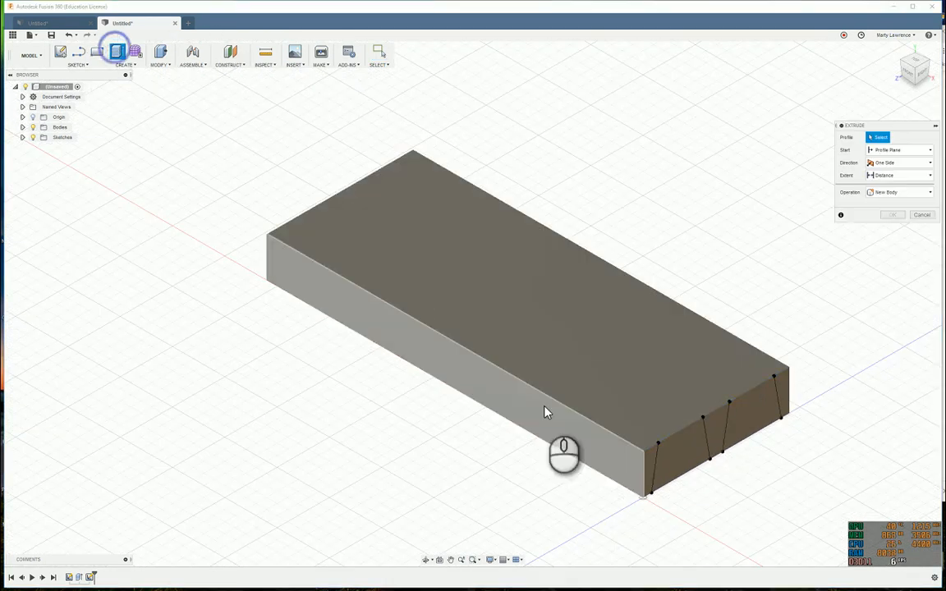
pyautogui.click(653, 458)
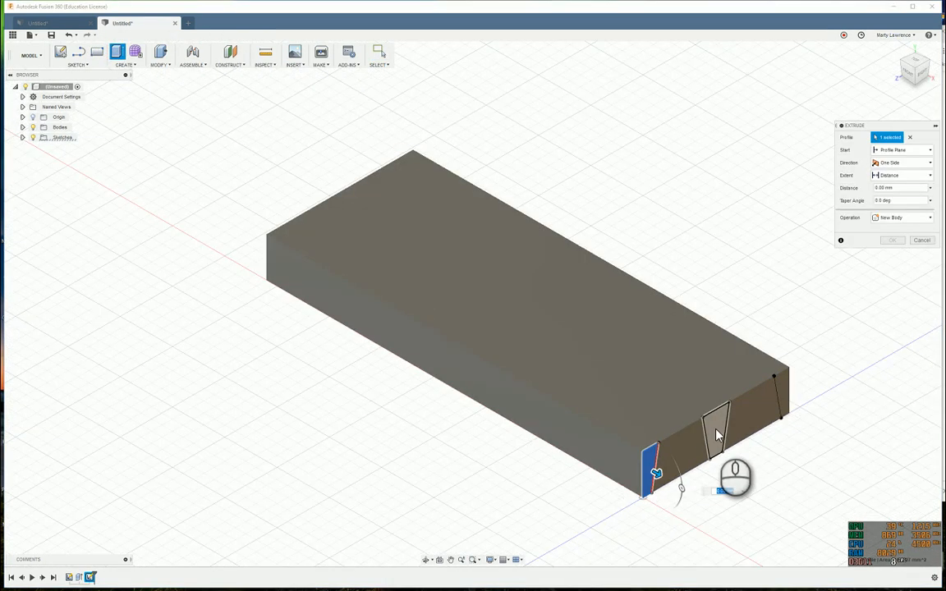
pyautogui.click(716, 434)
pyautogui.click(782, 386)
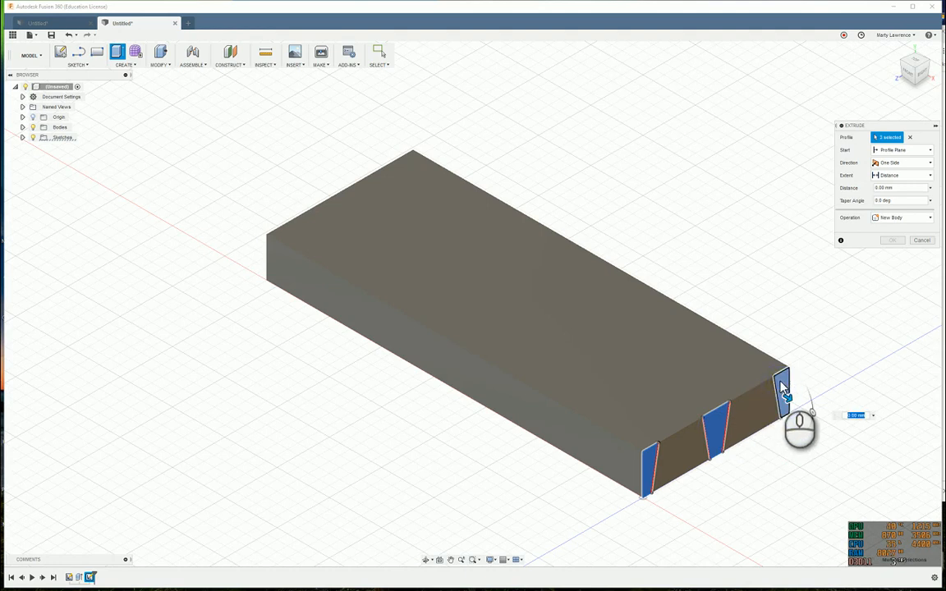
pyautogui.write('-19')
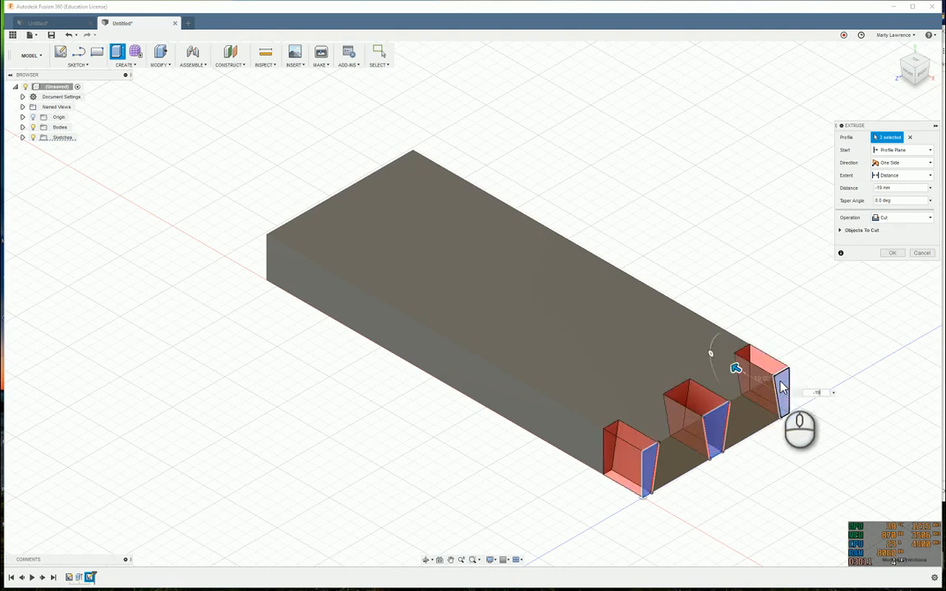
pyautogui.press('Return')
# Sketch a 180 × 70 mm rectangle on the horizontal origin plane, beside the board and aligned with its dovetailed end, and finish the sketch.
pyautogui.scroll(-4, 784, 418)
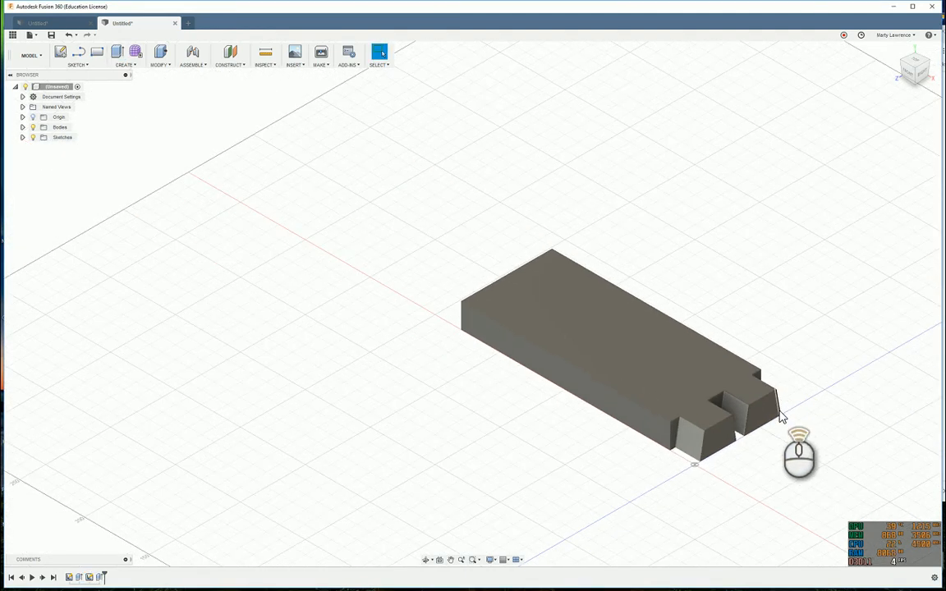
pyautogui.moveTo(786, 430); pyautogui.dragTo(602, 375, button='middle')
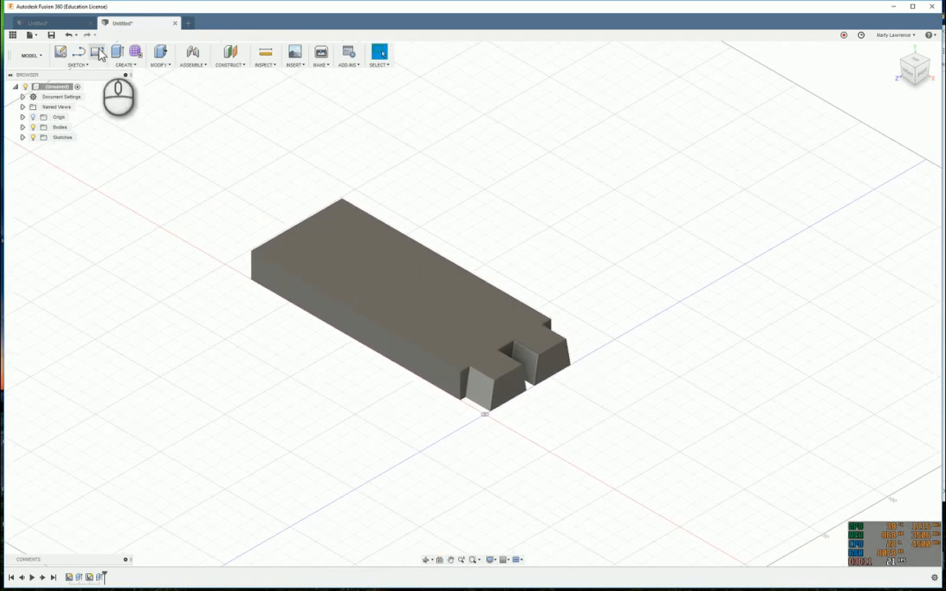
pyautogui.click(59, 53)
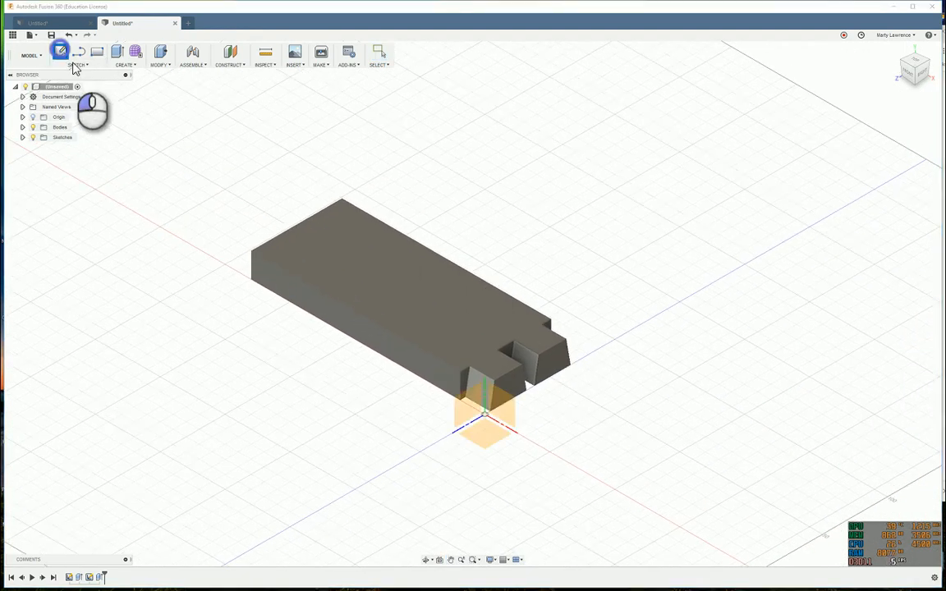
pyautogui.click(486, 442)
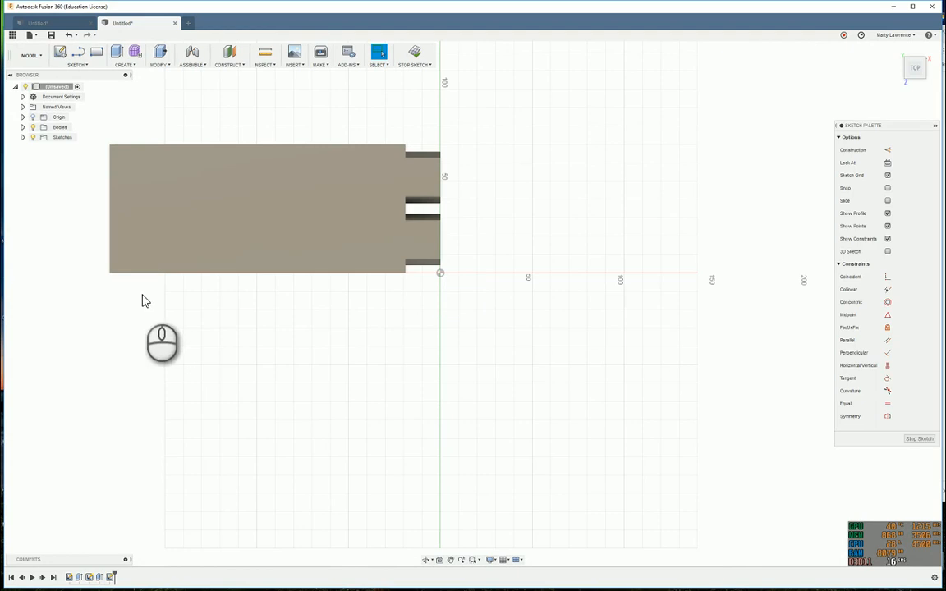
pyautogui.click(96, 51)
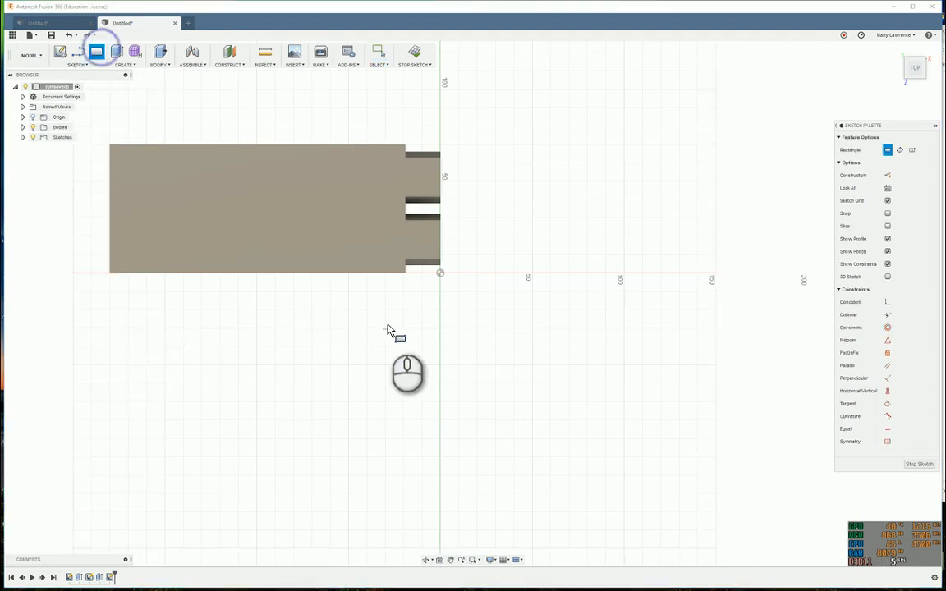
pyautogui.click(440, 303)
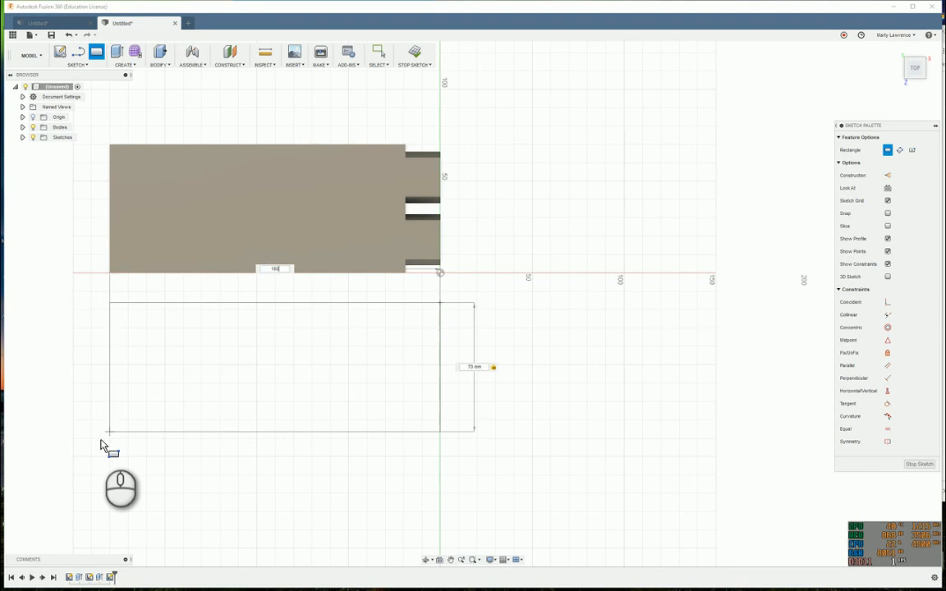
pyautogui.press('Return')
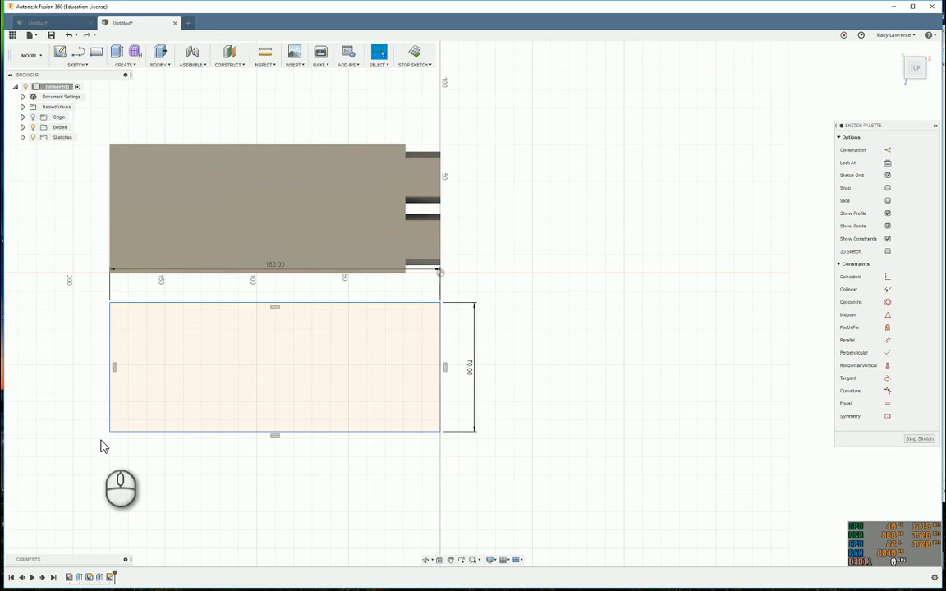
pyautogui.click(919, 439)
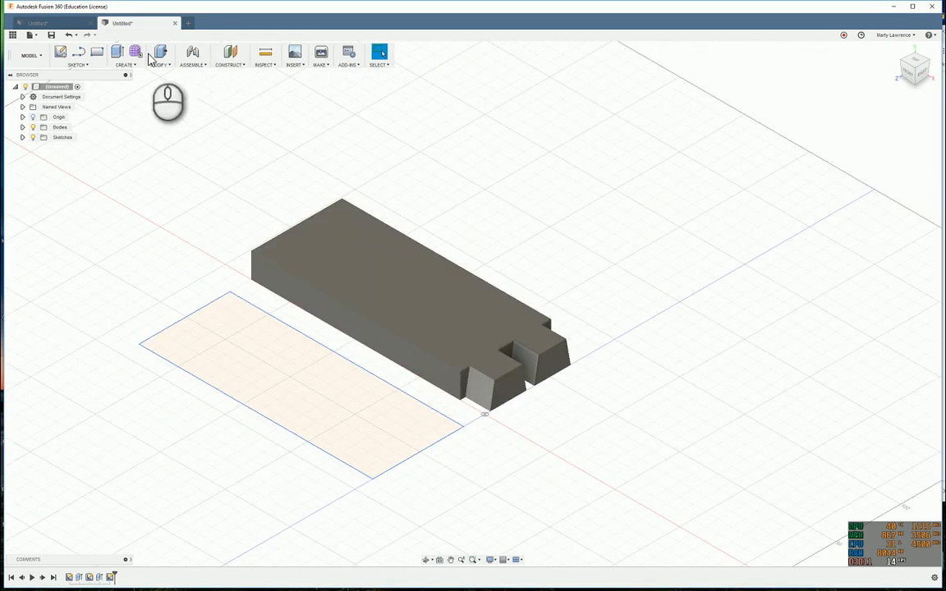
# Extrude the new rectangle upward 18 mm as a second board.
pyautogui.click(117, 53)
pyautogui.click(242, 376)
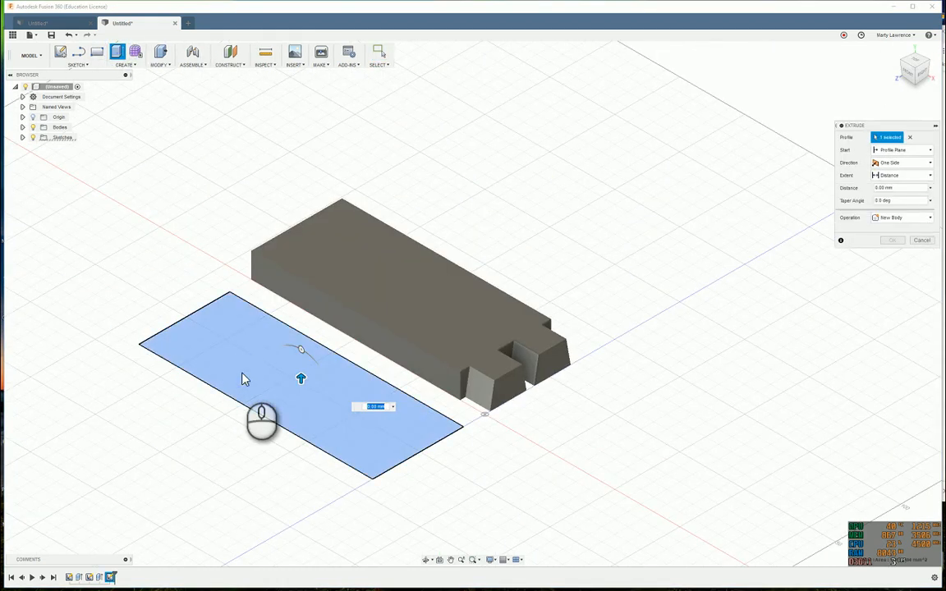
pyautogui.write('18')
pyautogui.press('Return')
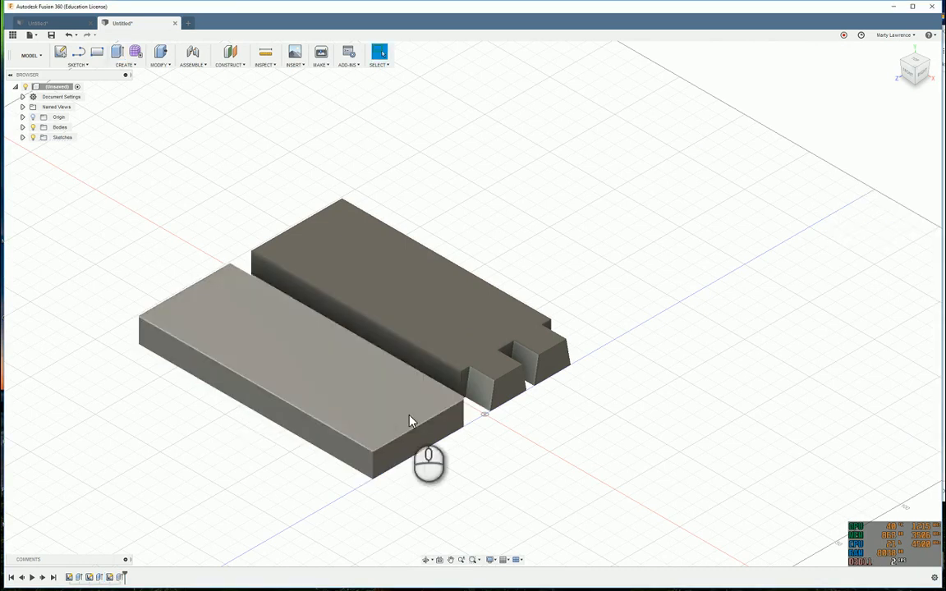
# Sketch a 19 × 70 mm rectangle on the second board's top face, across the end beside the dovetails, and finish the sketch.
pyautogui.scroll(1, 411, 421)
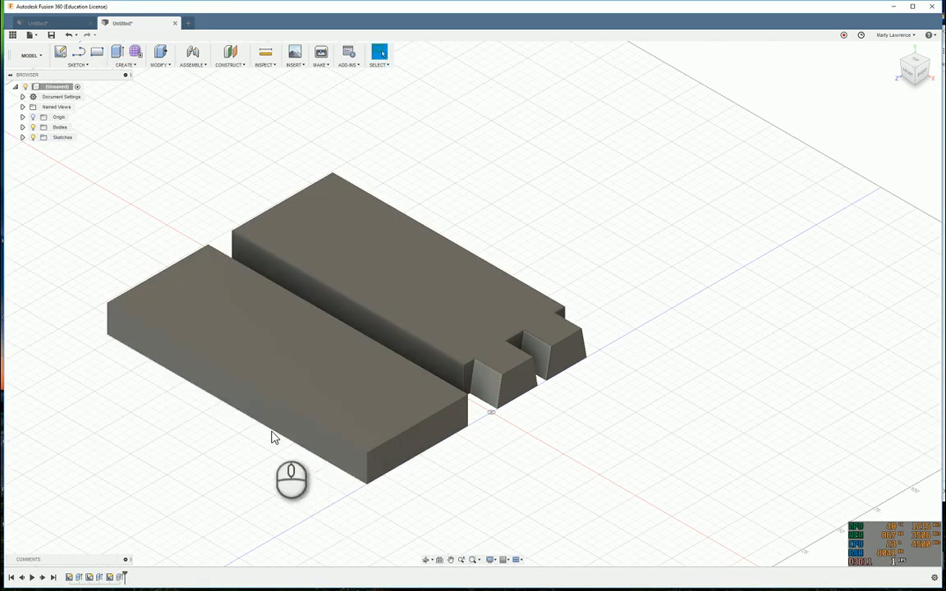
pyautogui.moveTo(256, 421)
pyautogui.keyDown('shift'); pyautogui.mouseDown(button='middle')
pyautogui.moveTo(281, 422)
pyautogui.moveTo(324, 446)
pyautogui.moveTo(272, 446)
pyautogui.moveTo(254, 416)
pyautogui.moveTo(221, 408)
pyautogui.moveTo(233, 402)
pyautogui.moveTo(260, 425)
pyautogui.moveTo(247, 428)
pyautogui.moveTo(266, 428)
pyautogui.mouseUp(button='middle'); pyautogui.keyUp('shift')
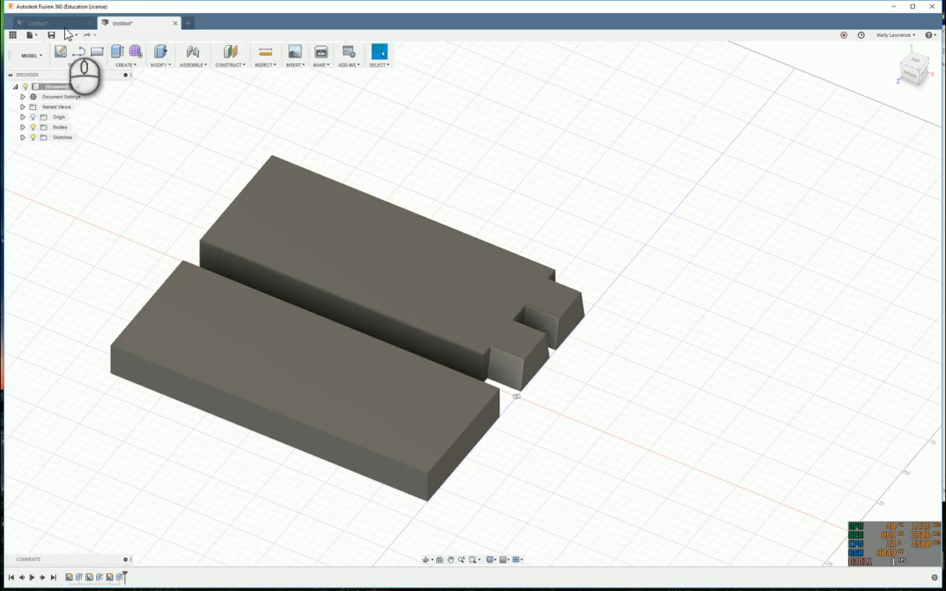
pyautogui.click(60, 54)
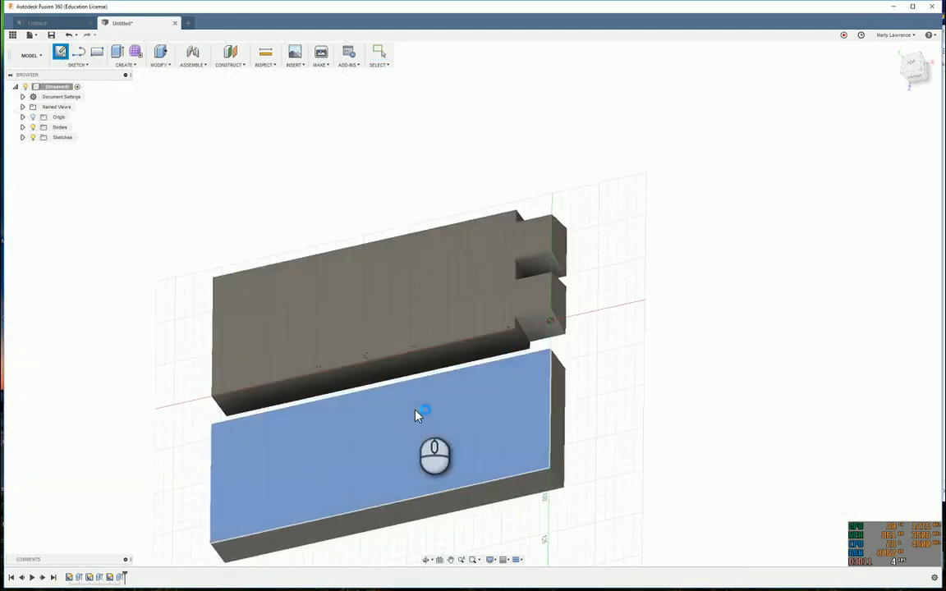
pyautogui.click(421, 411)
pyautogui.click(96, 52)
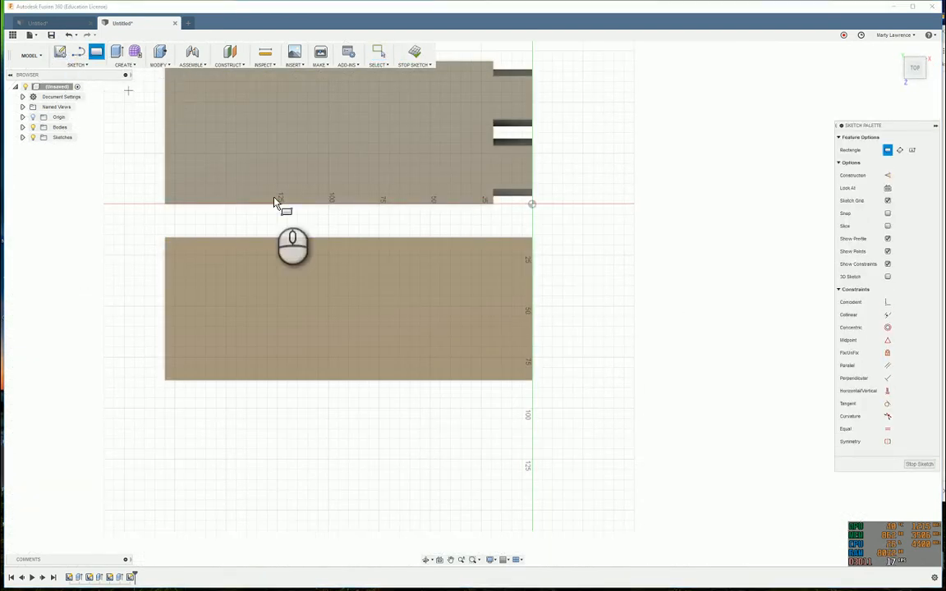
pyautogui.click(532, 238)
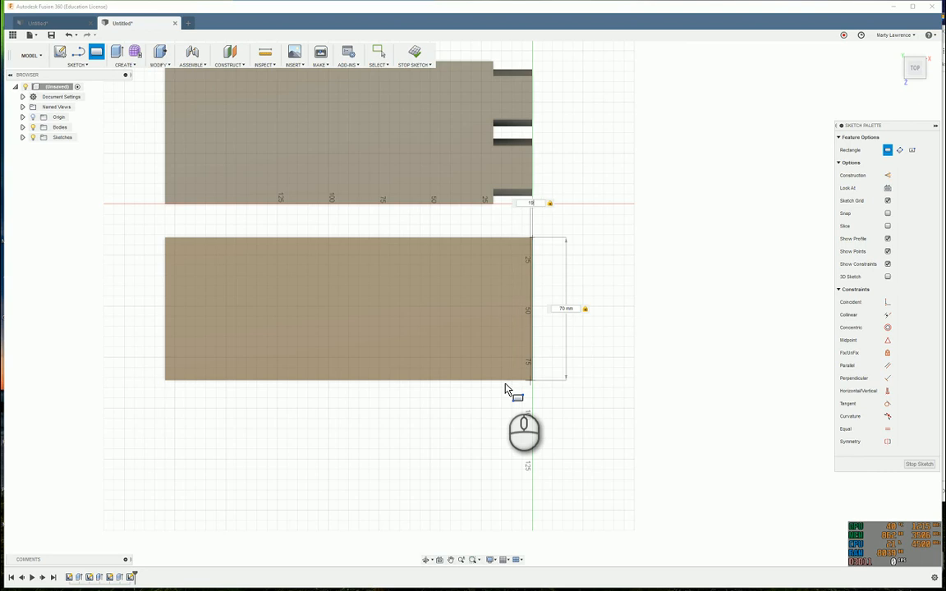
pyautogui.press('Return')
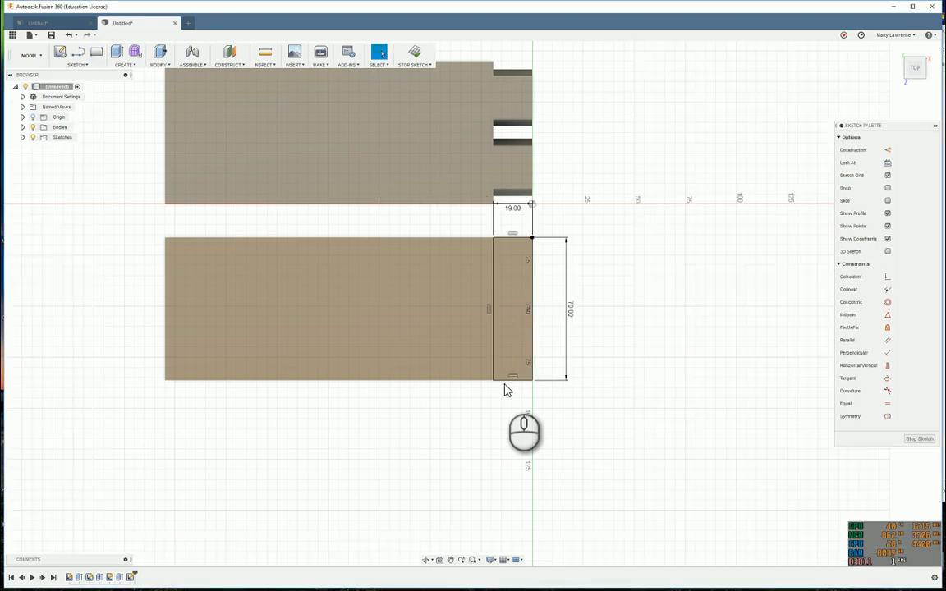
pyautogui.click(920, 440)
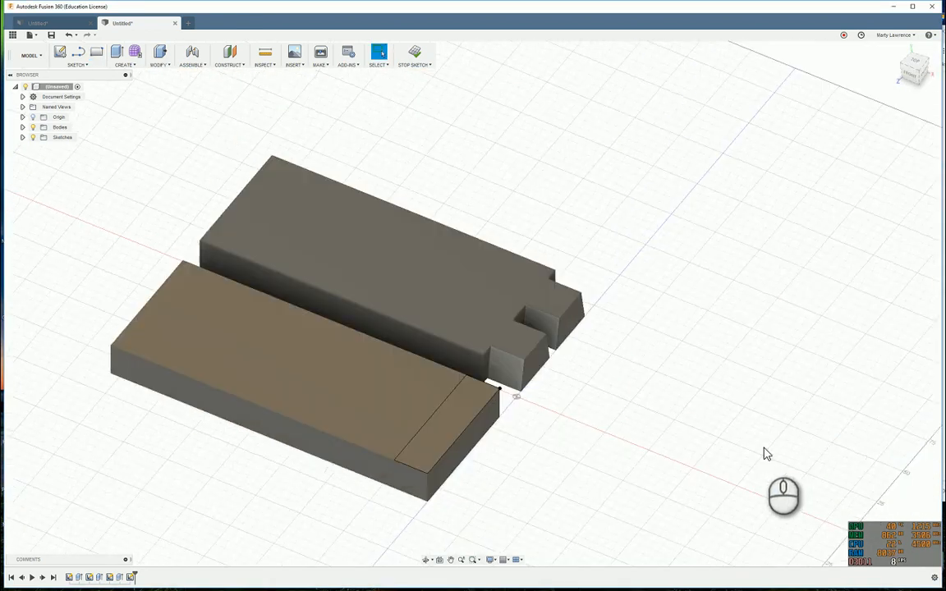
# Reopen the second board's top-face sketch and draw four slanted lines across the 19 mm strip, forming two wide wedges that narrow toward the board's end.
pyautogui.scroll(2, 353, 333)
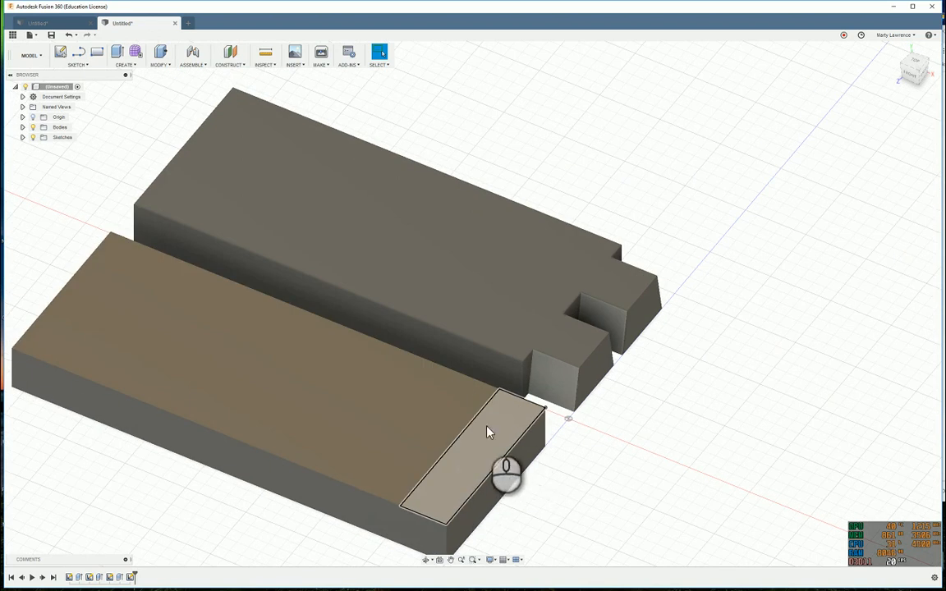
pyautogui.doubleClick(131, 579)
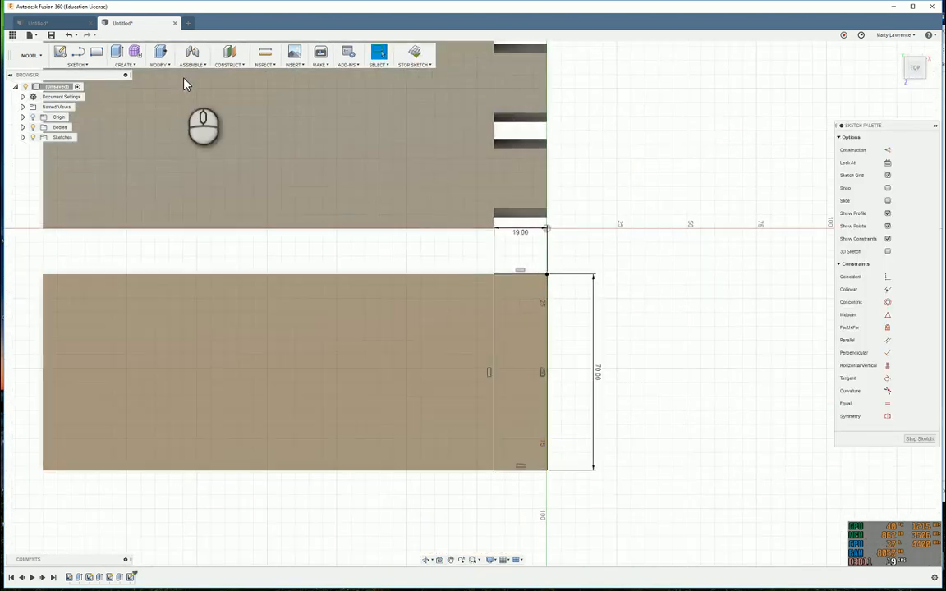
pyautogui.click(78, 52)
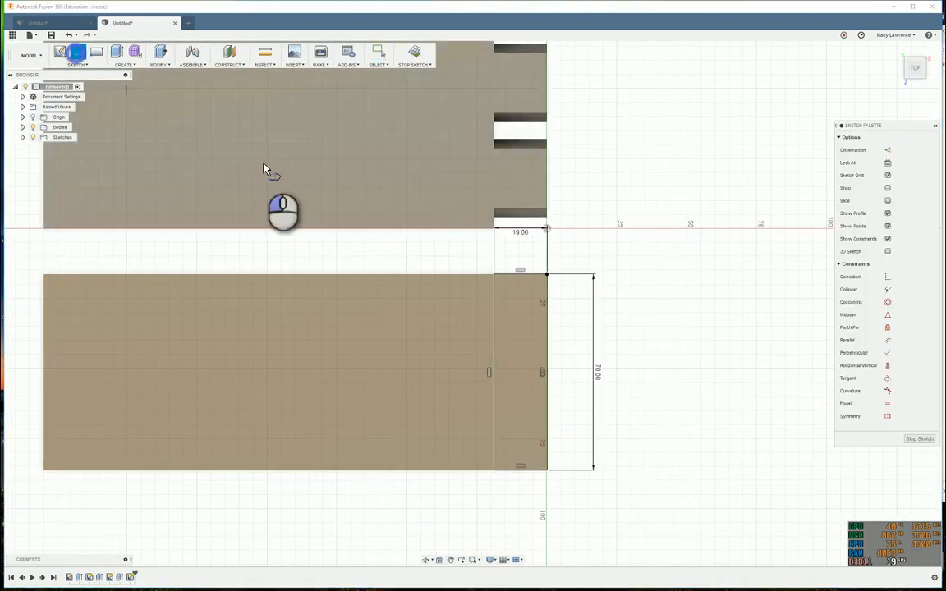
pyautogui.click(545, 276)
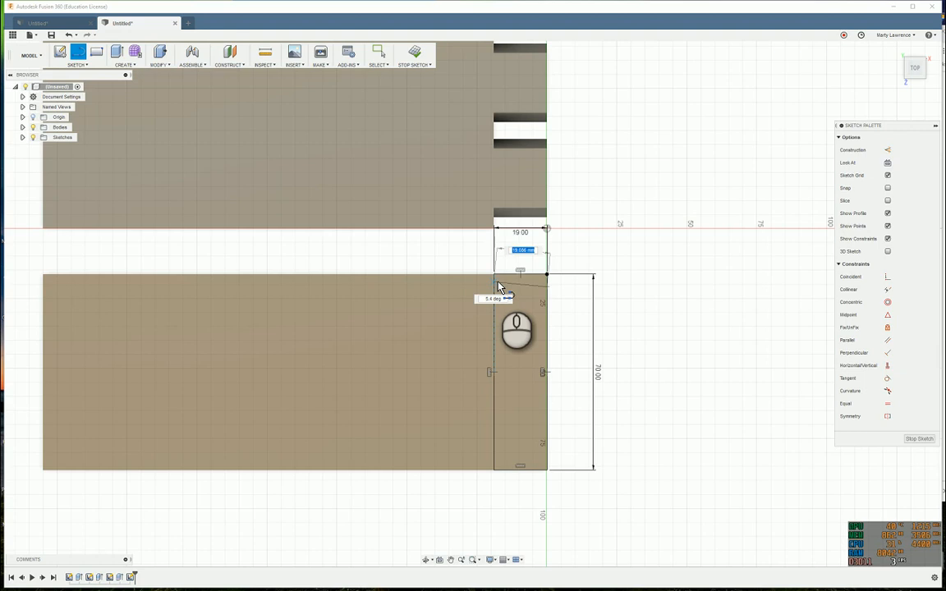
pyautogui.click(497, 286)
pyautogui.click(496, 284)
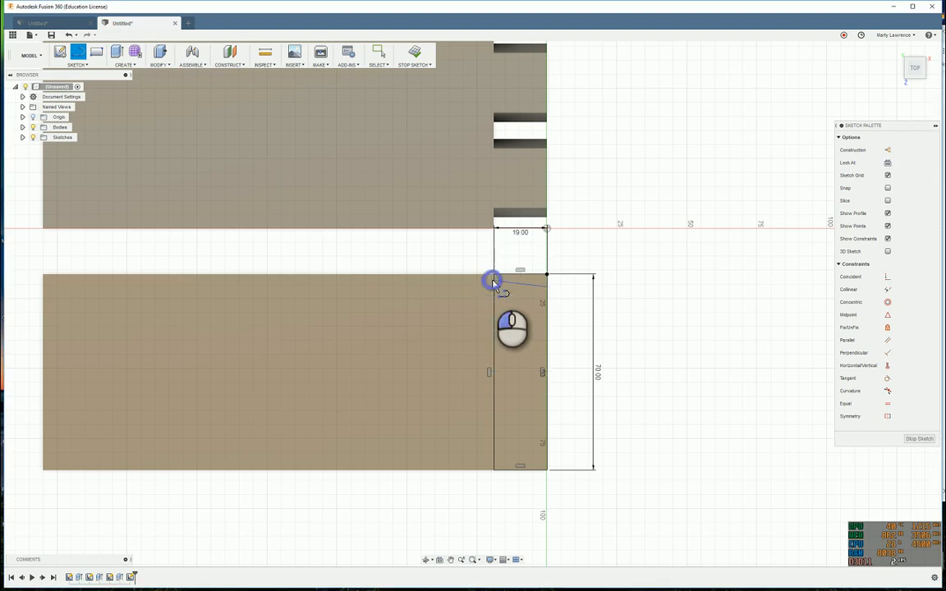
pyautogui.click(546, 333)
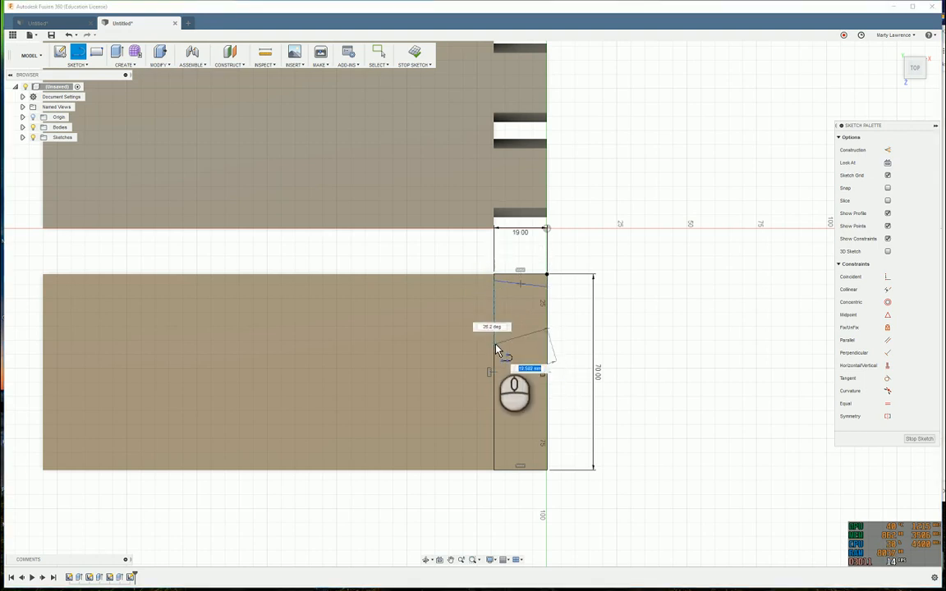
pyautogui.click(493, 345)
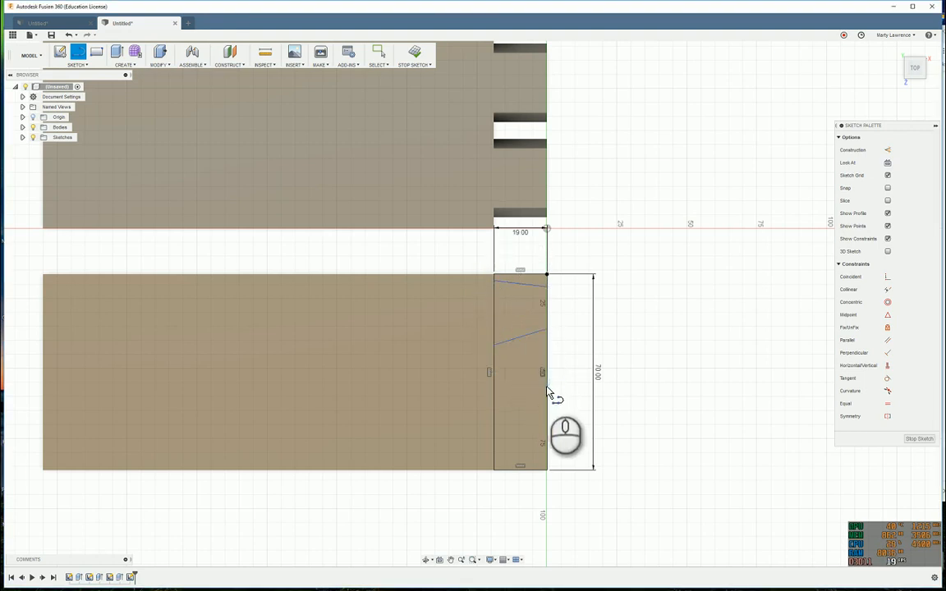
pyautogui.click(545, 388)
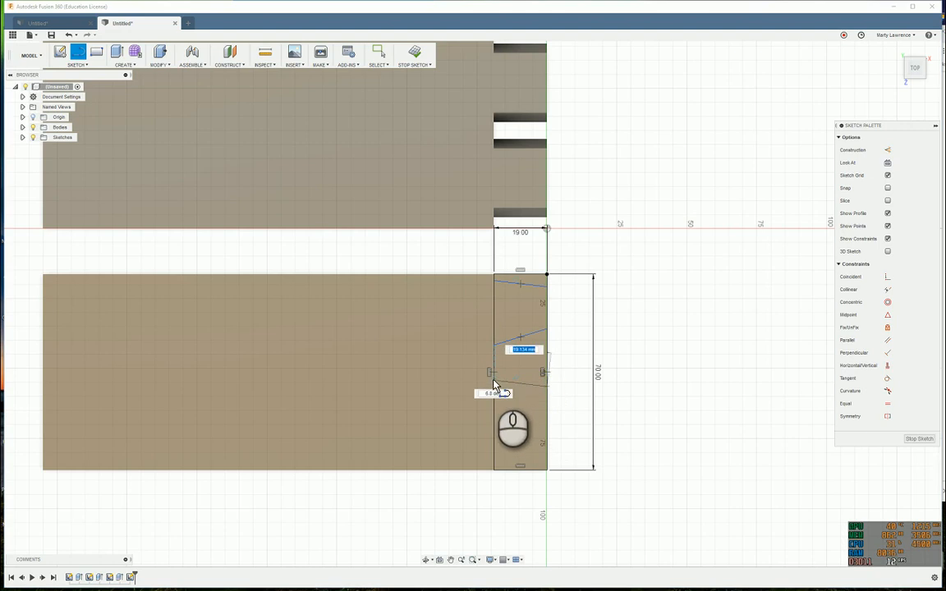
pyautogui.click(493, 382)
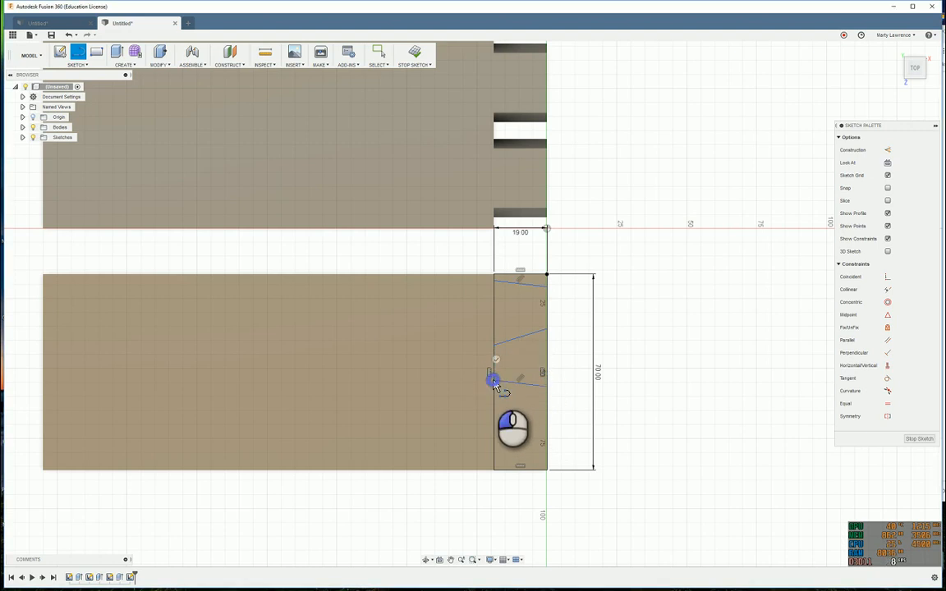
pyautogui.click(546, 455)
pyautogui.click(494, 464)
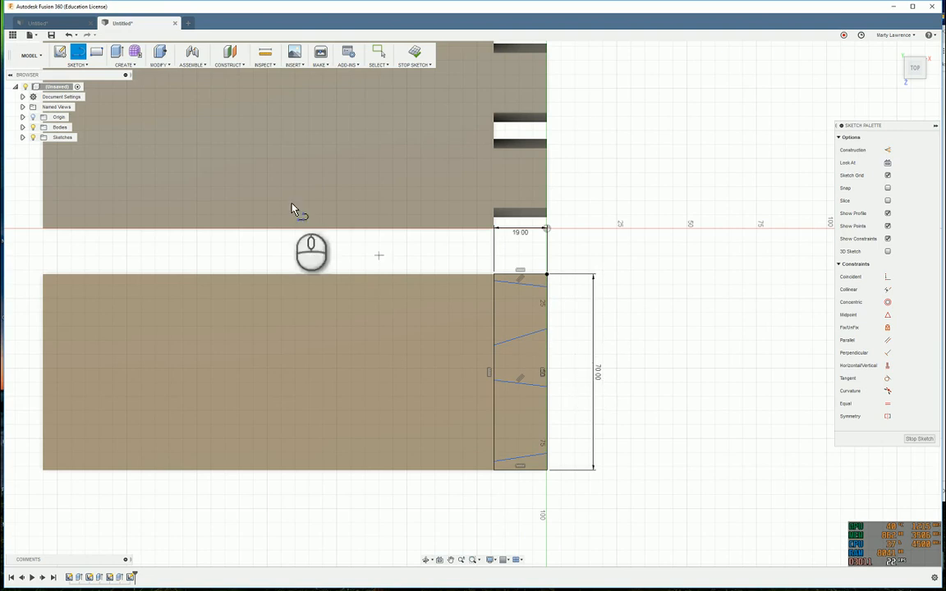
# Dimension the inner endpoint of the slanted line nearest the first board to 4 mm from the adjacent long edge.
pyautogui.click(507, 275)
pyautogui.click(494, 280)
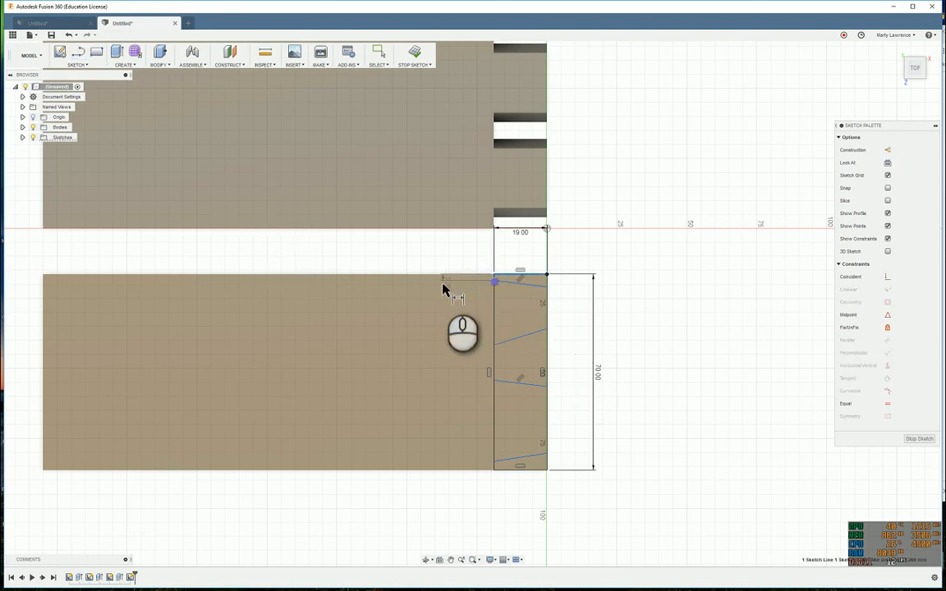
pyautogui.click(443, 284)
pyautogui.write('4')
pyautogui.press('Return')
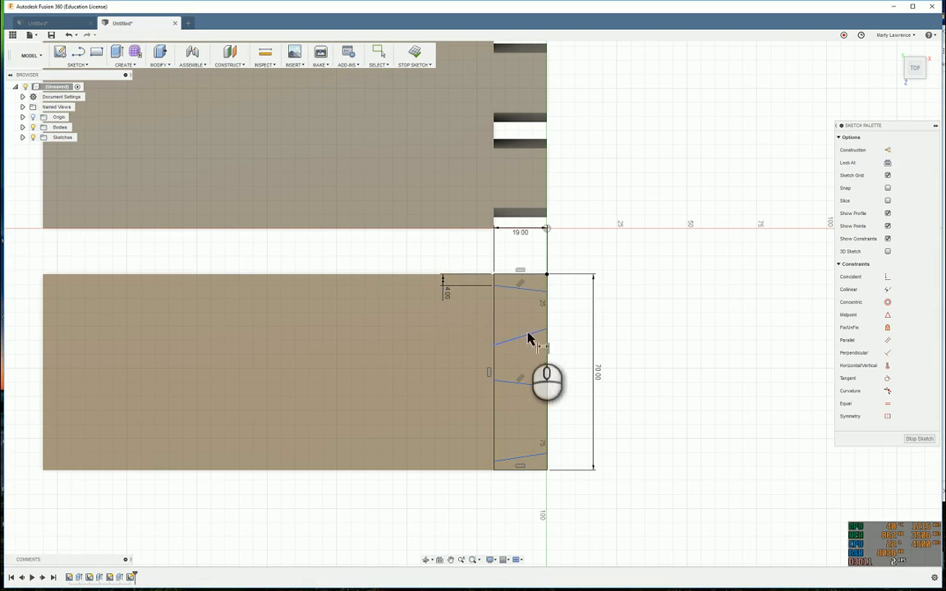
# Set the spacing between the inner endpoints of the two middle slanted lines to 6 mm.
pyautogui.click(495, 346)
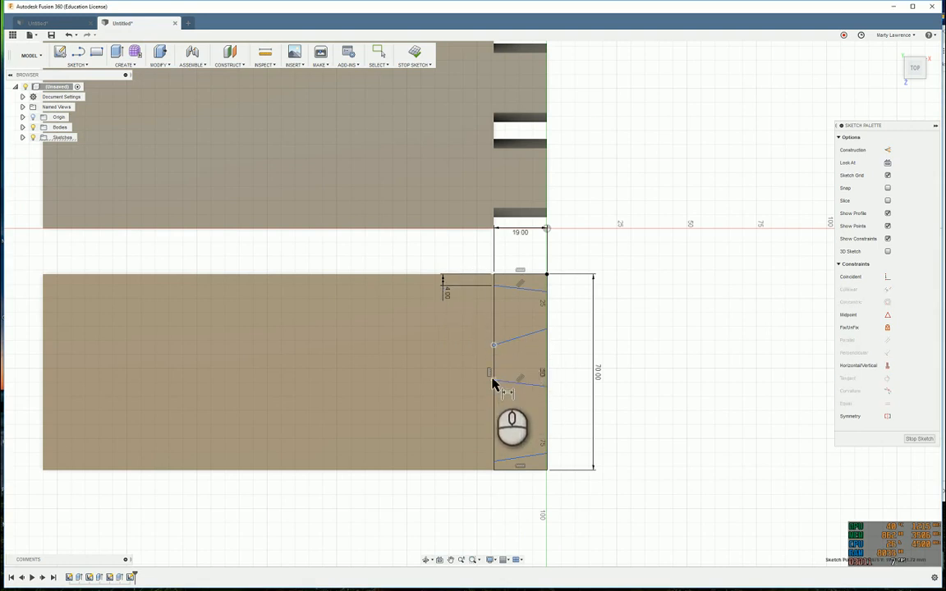
pyautogui.click(494, 382)
pyautogui.click(450, 382)
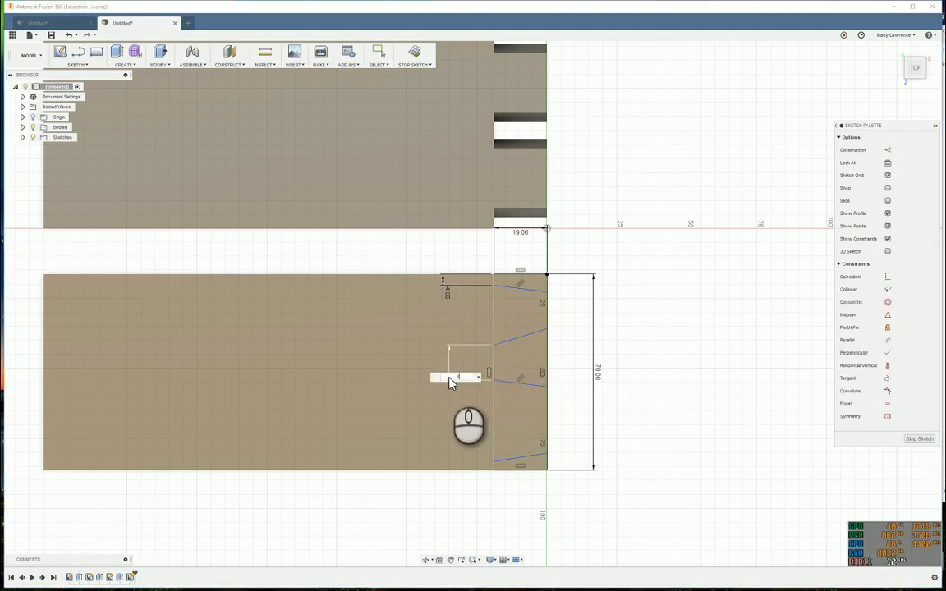
pyautogui.write('6')
pyautogui.press('Return')
# Dimension the inner endpoint of the slanted line farthest from the first board to 4 mm from the outer long edge.
pyautogui.click(499, 469)
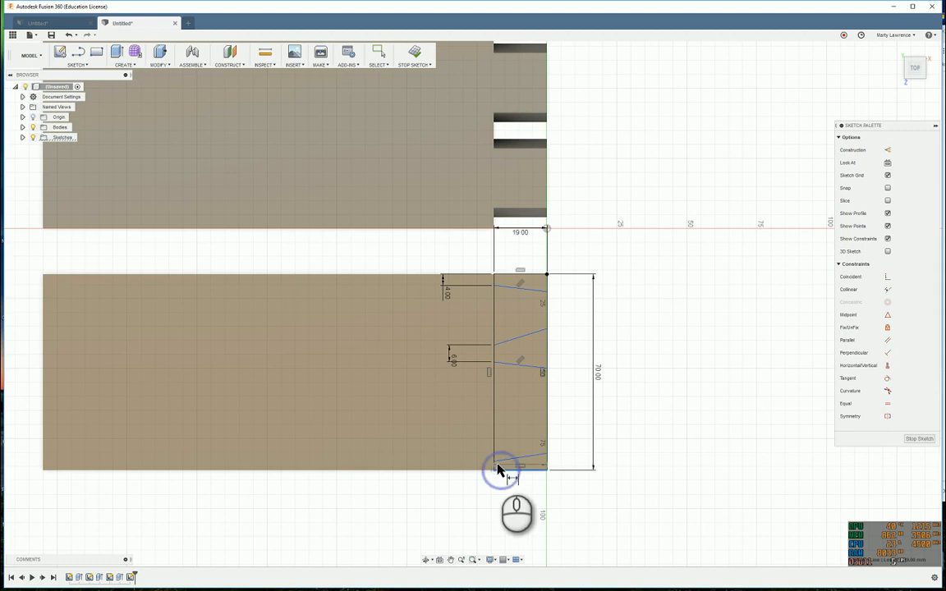
pyautogui.click(495, 462)
pyautogui.click(423, 457)
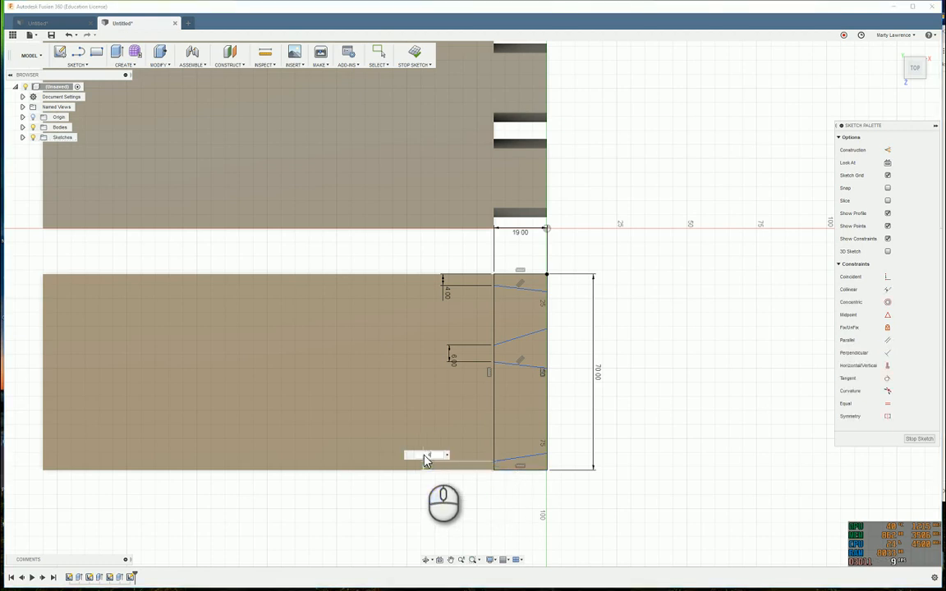
pyautogui.write('4')
pyautogui.press('Return')
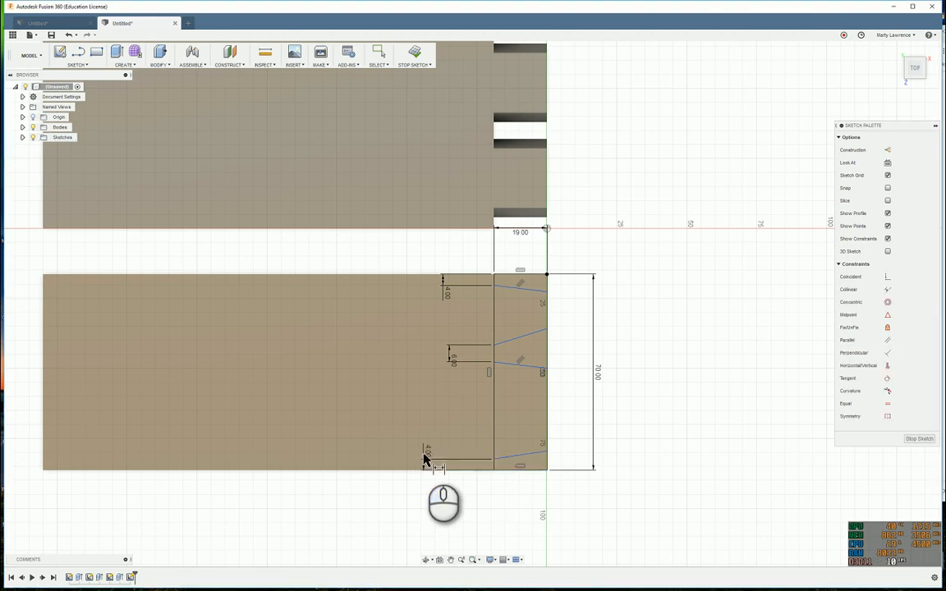
# Set the distance between the inner endpoints of the first and second slanted lines, counted from the first board, to 28 mm.
pyautogui.click(494, 286)
pyautogui.click(493, 344)
pyautogui.click(347, 328)
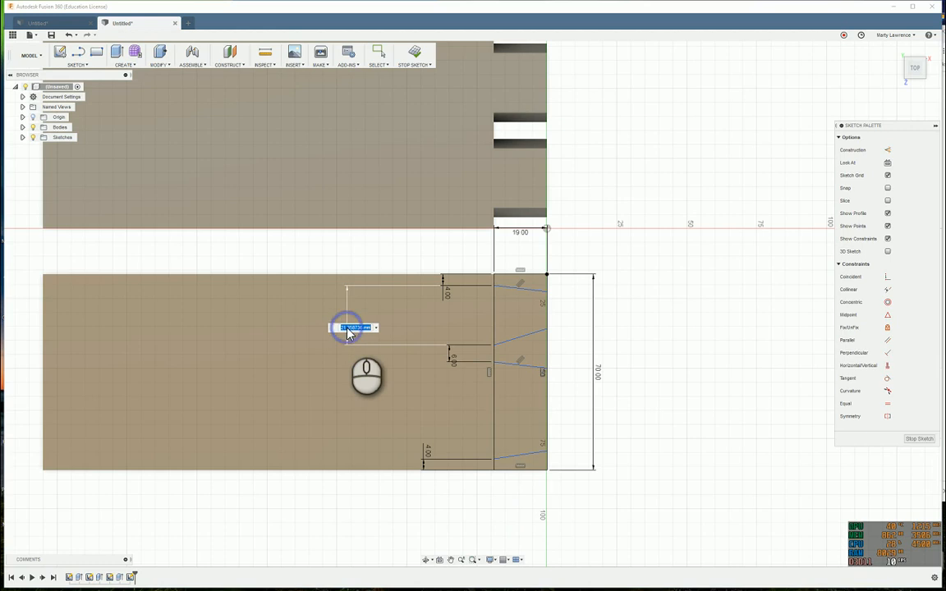
pyautogui.write('28')
pyautogui.press('Return')
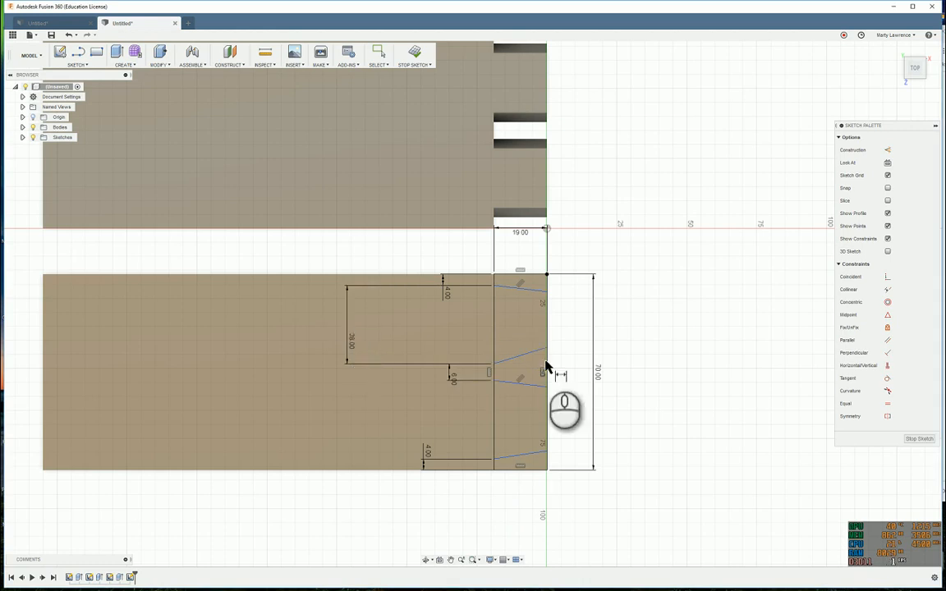
# Set the angles of the first and second slanted lines to the strip's inner line to 80° by referencing existing angle parameters.
pyautogui.click(509, 287)
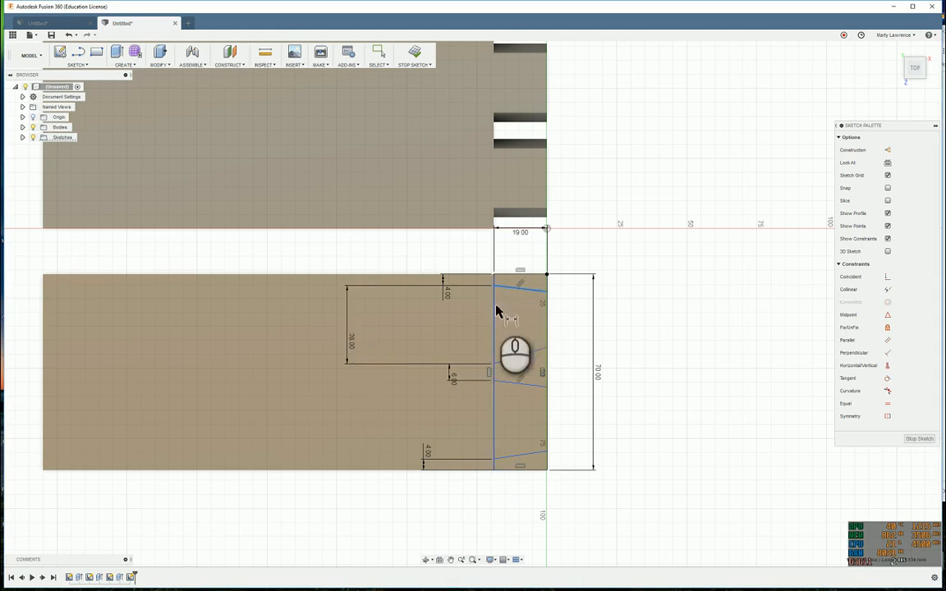
pyautogui.click(495, 306)
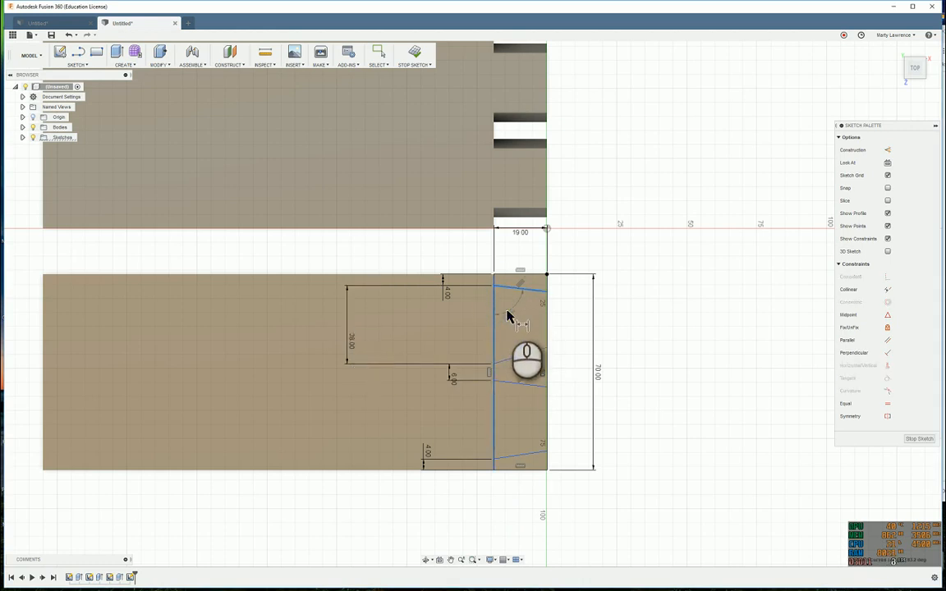
pyautogui.click(508, 316)
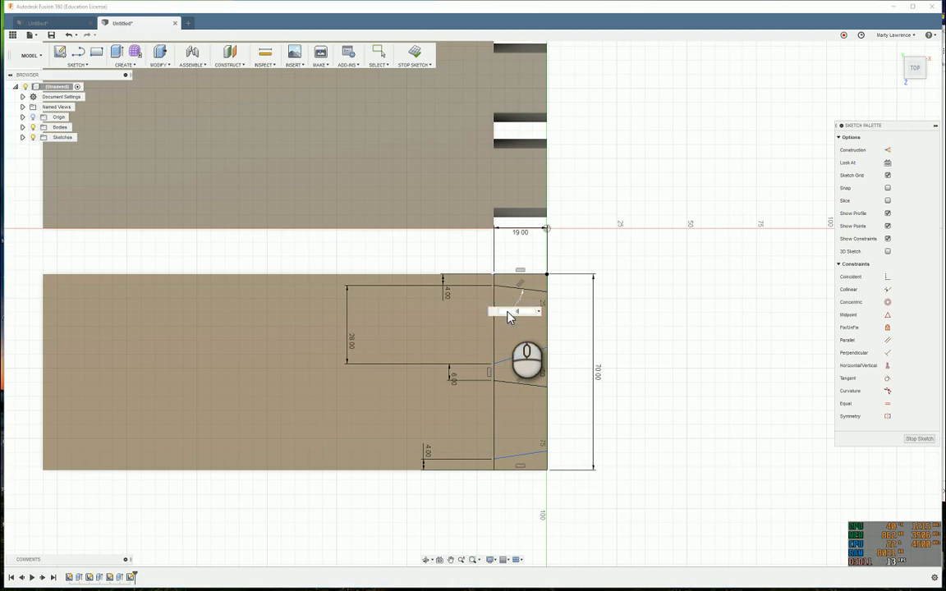
pyautogui.press('Return')
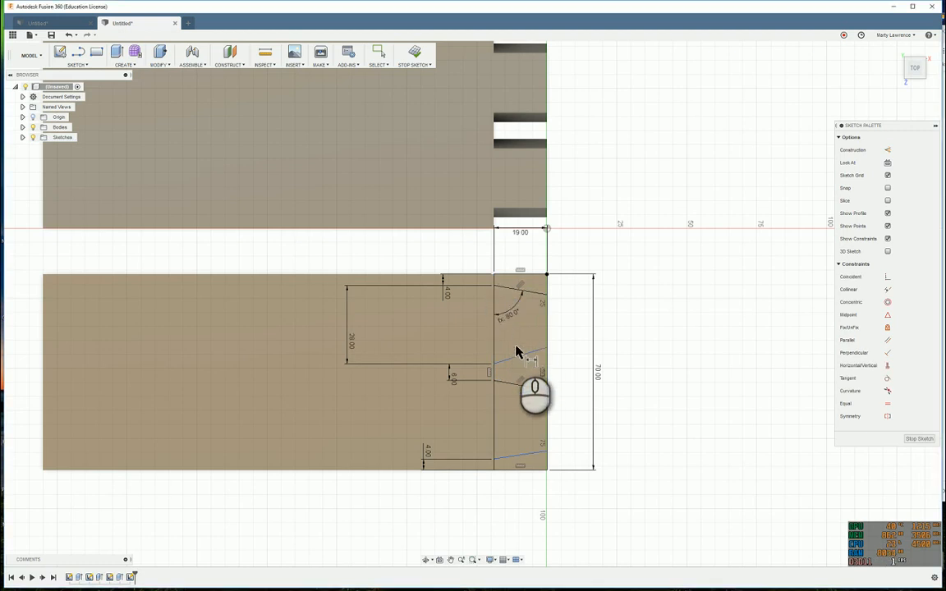
pyautogui.click(518, 355)
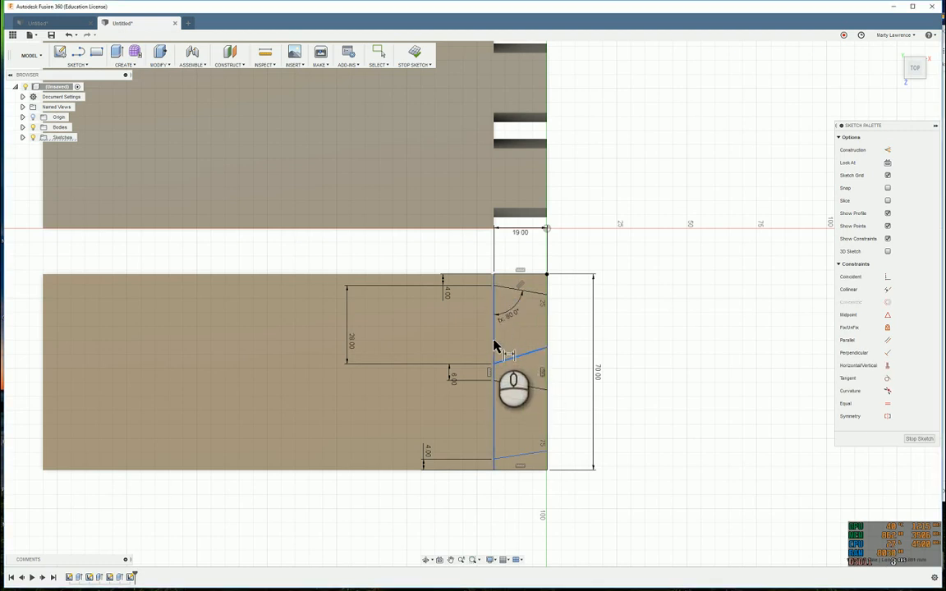
pyautogui.click(495, 346)
pyautogui.click(517, 345)
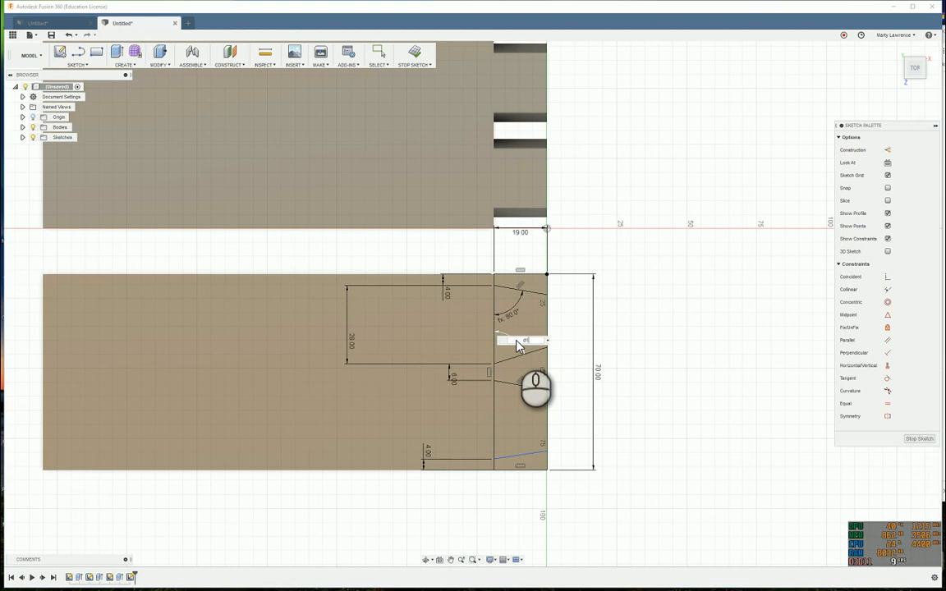
pyautogui.press('Return')
# Add a driven angle dimension between the third slanted line and the strip's inner line.
pyautogui.click(516, 383)
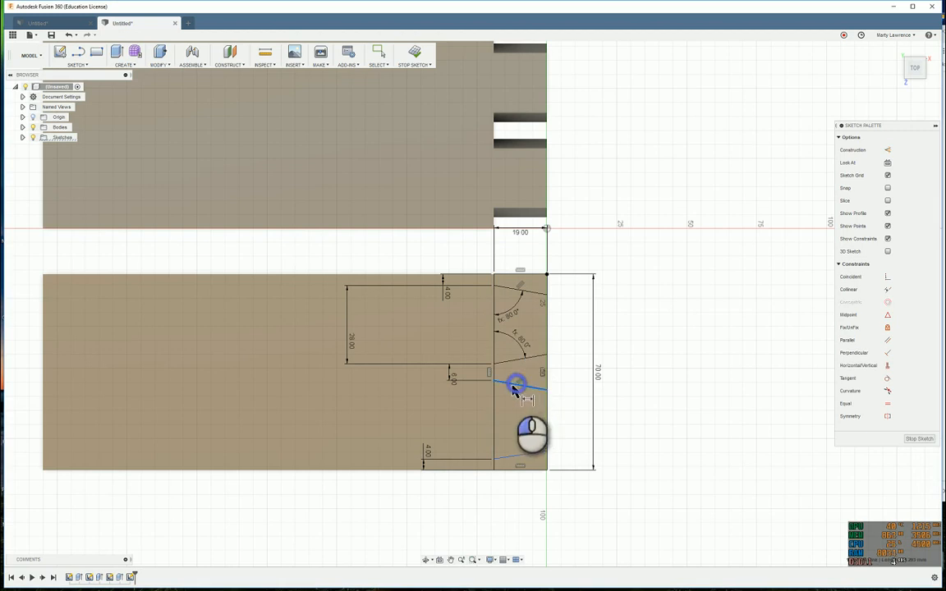
pyautogui.click(493, 401)
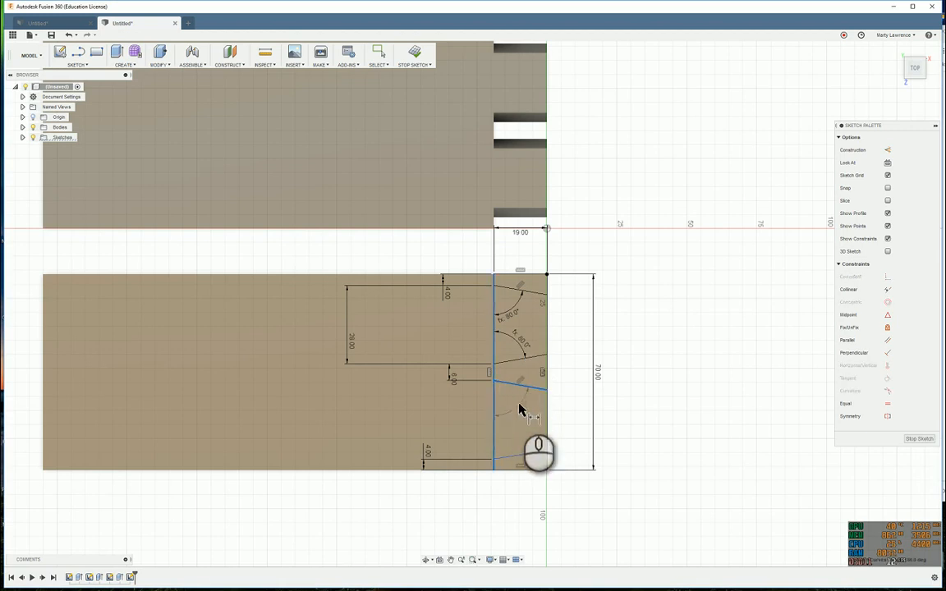
pyautogui.click(519, 407)
pyautogui.press('Return')
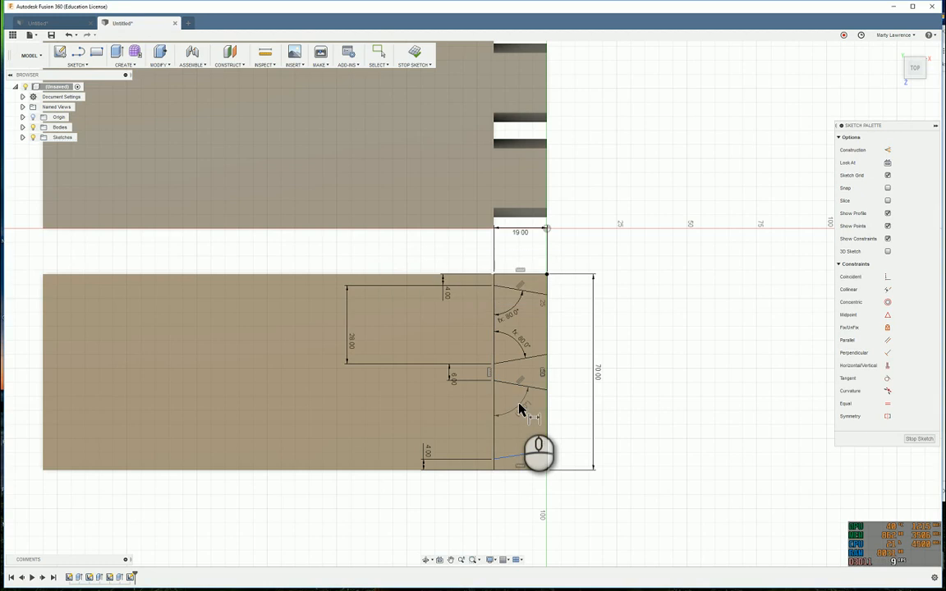
# Dimension the angle between the fourth slanted line and the strip's inner line by referencing an existing angle parameter, and finish the sketch.
pyautogui.click(512, 454)
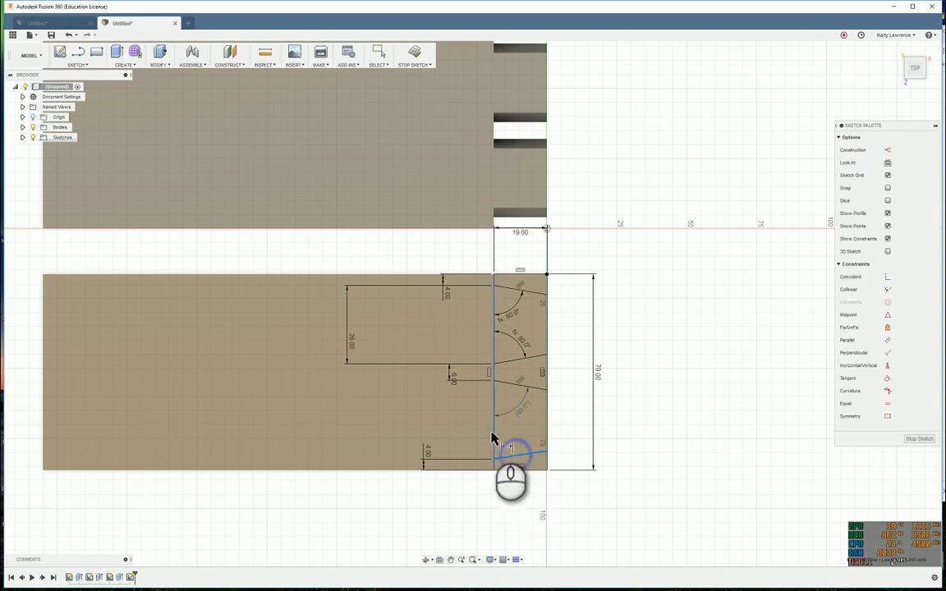
pyautogui.click(495, 435)
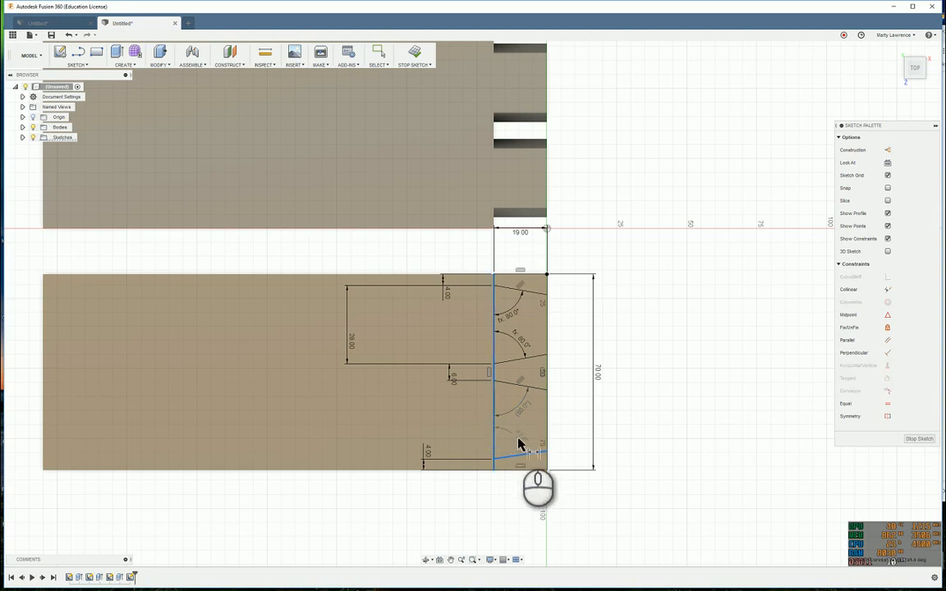
pyautogui.click(520, 444)
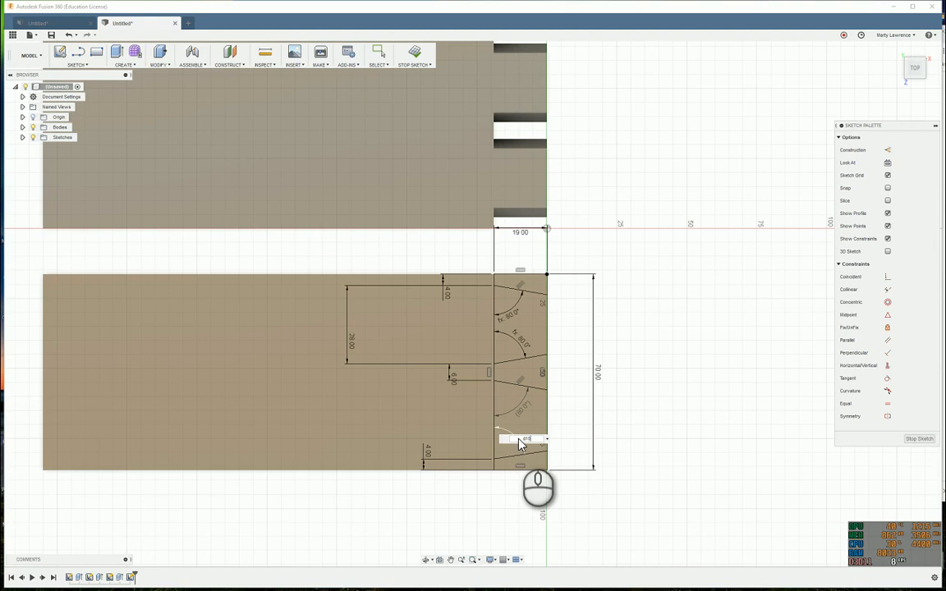
pyautogui.click(919, 439)
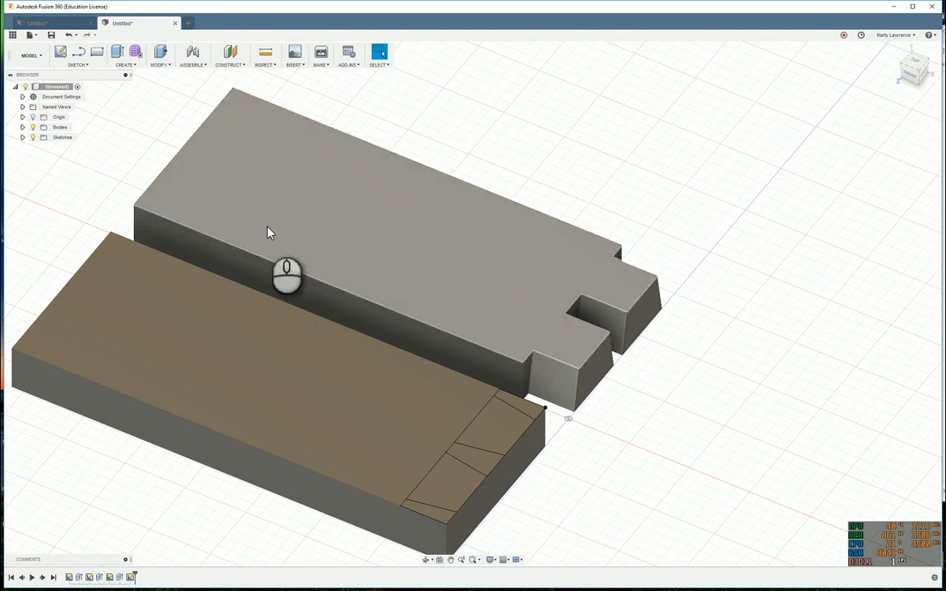
# Cut the two wide wedge profiles through the second board with a -19 mm extrusion, leaving the pins.
pyautogui.press('e')
pyautogui.click(496, 425)
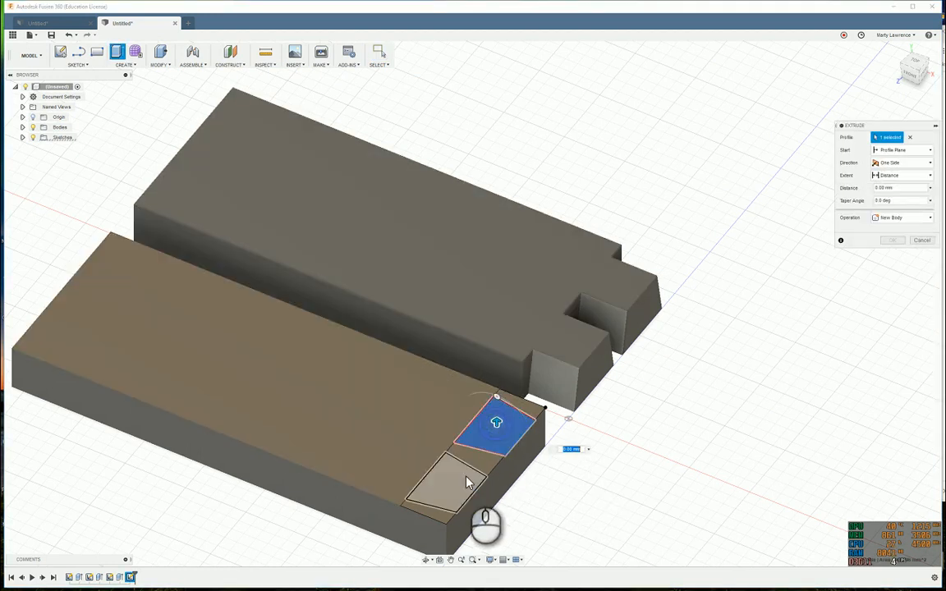
pyautogui.click(450, 483)
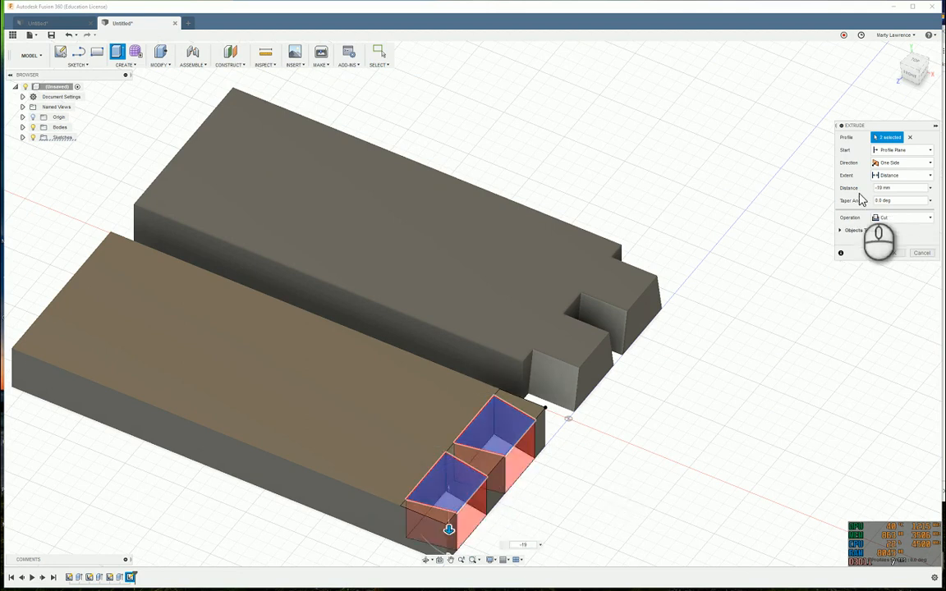
pyautogui.press('Return')
pyautogui.scroll(2, 718, 359)
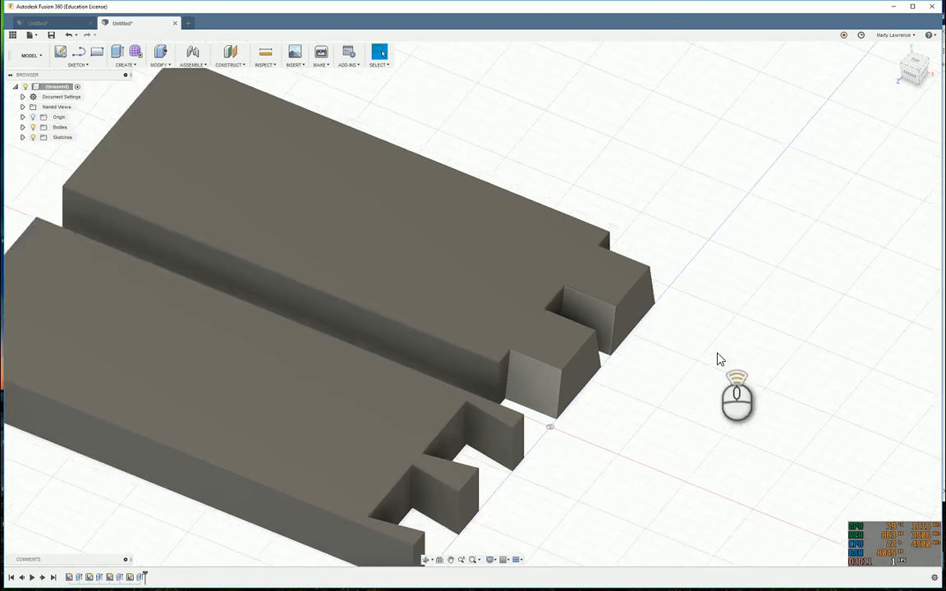
# Apply the 3D Maple - Curly - Glossy appearance to the second board, the one with the pins.
pyautogui.scroll(-3, 718, 358)
pyautogui.scroll(2, 711, 353)
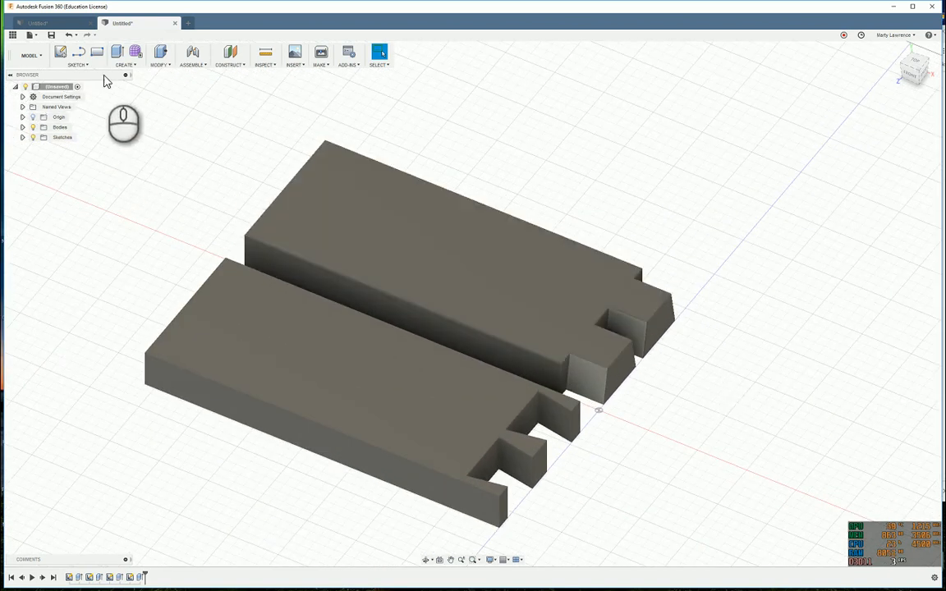
pyautogui.click(160, 65)
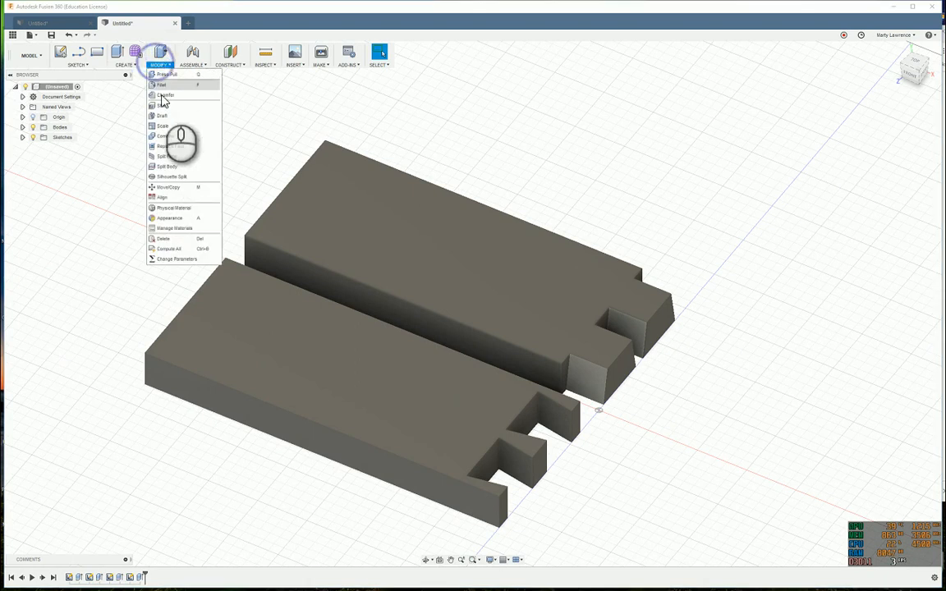
pyautogui.click(170, 217)
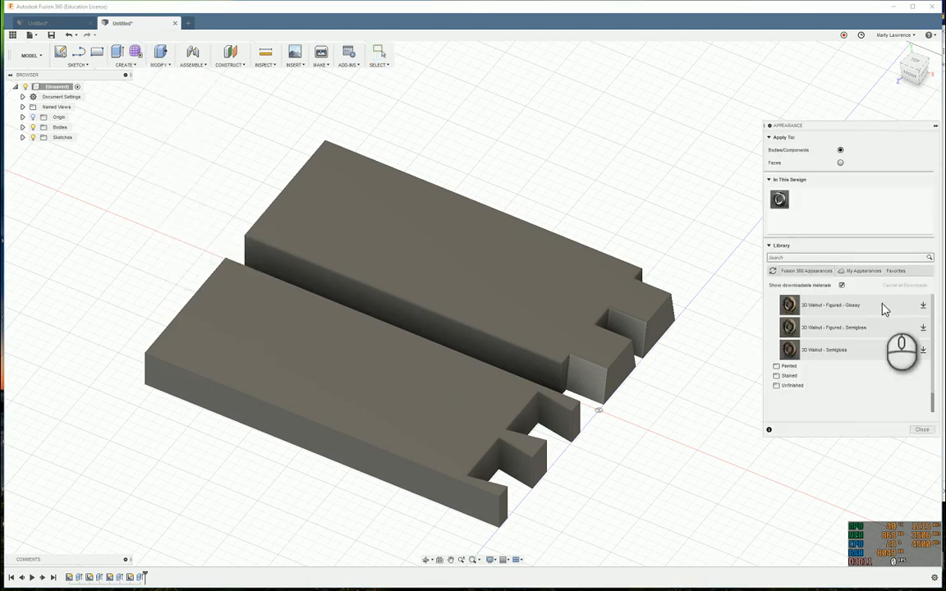
pyautogui.scroll(5, 921, 353)
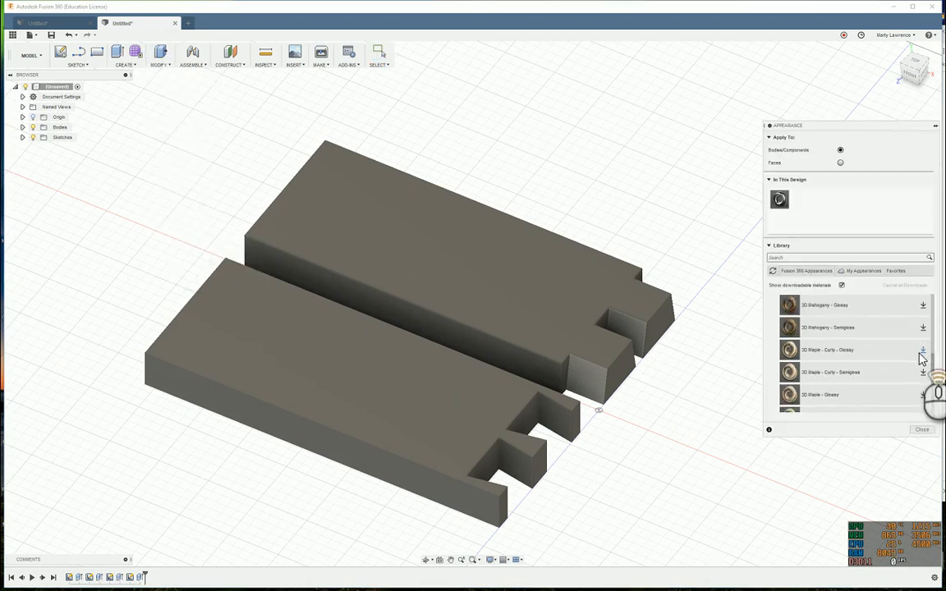
pyautogui.scroll(2, 921, 357)
pyautogui.scroll(-2, 921, 358)
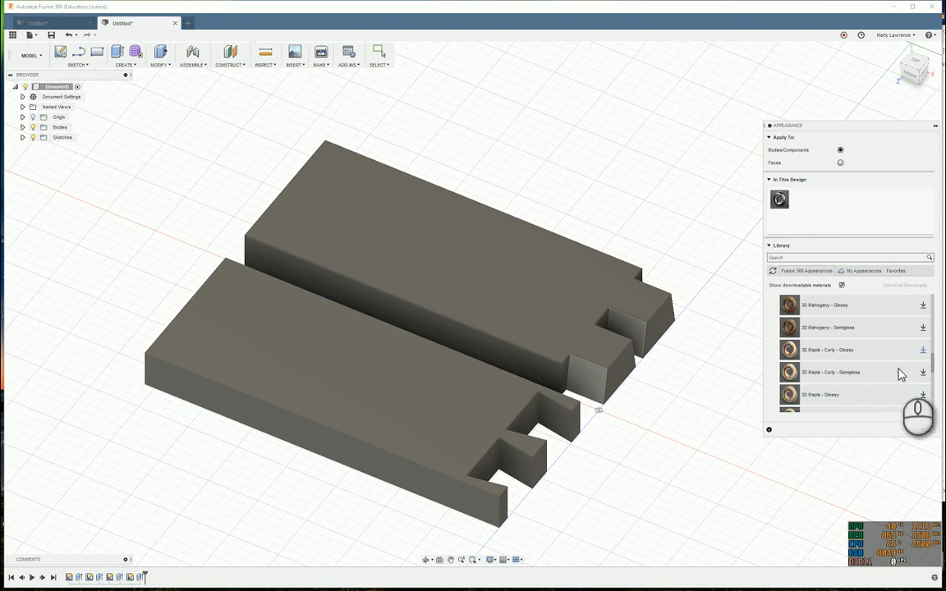
pyautogui.click(924, 353)
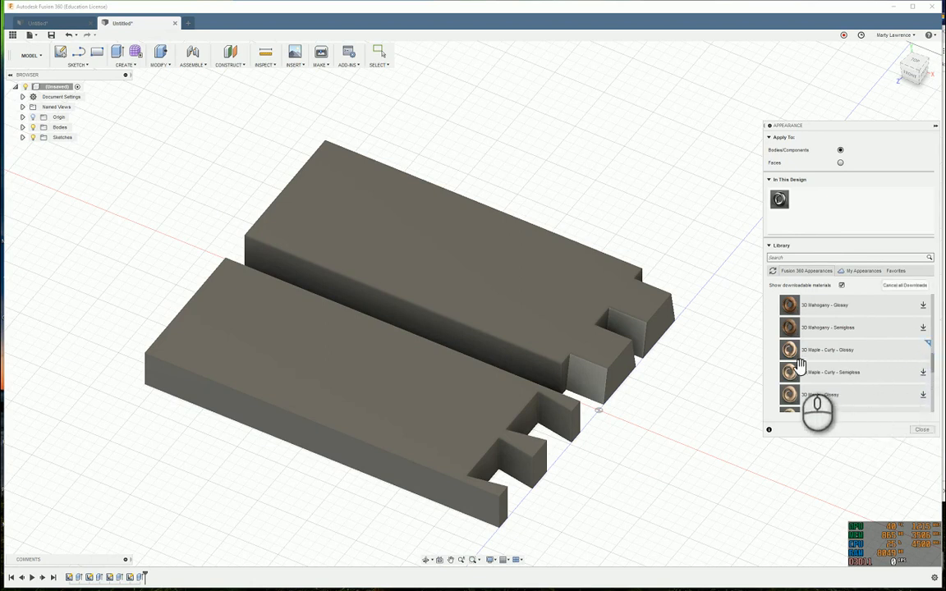
pyautogui.moveTo(797, 359); pyautogui.dragTo(431, 376)
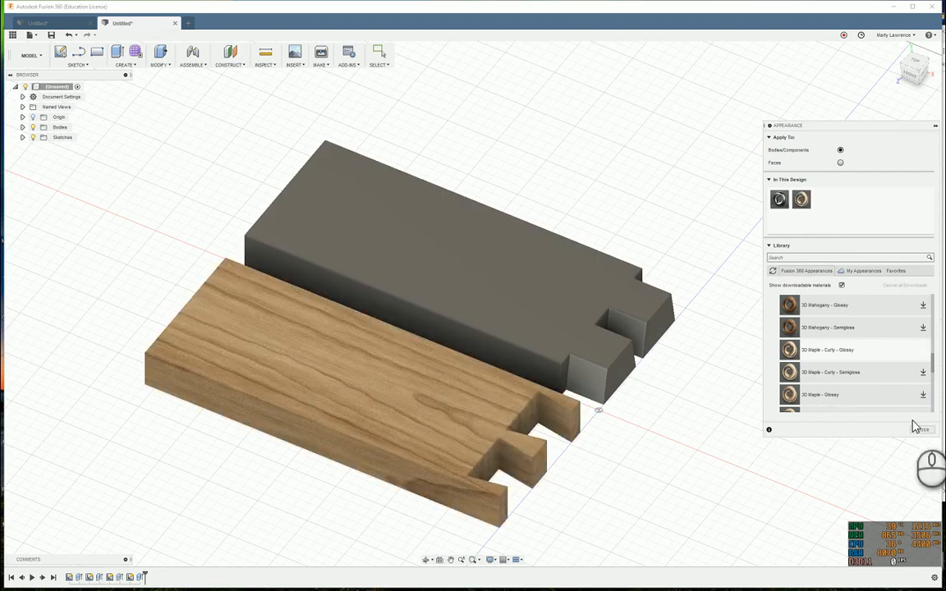
# Apply the 3D Walnut - Figured - Glossy appearance to the first board, the one with the tails.
pyautogui.scroll(-3, 926, 374)
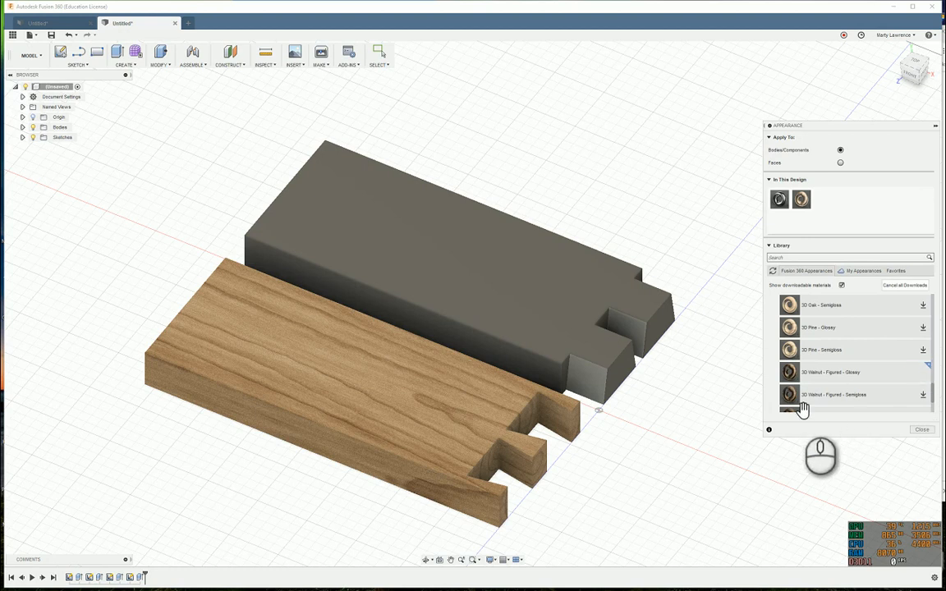
pyautogui.moveTo(749, 369); pyautogui.dragTo(556, 281)
pyautogui.click(921, 430)
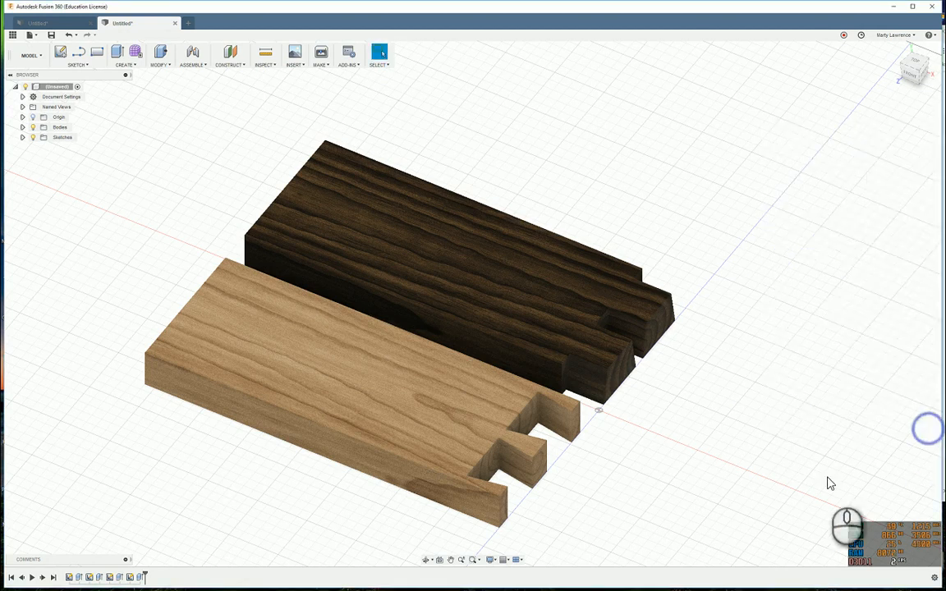
# Convert both board bodies, Body1 and Body2, into separate components.
pyautogui.scroll(3, 718, 331)
pyautogui.scroll(-4, 717, 332)
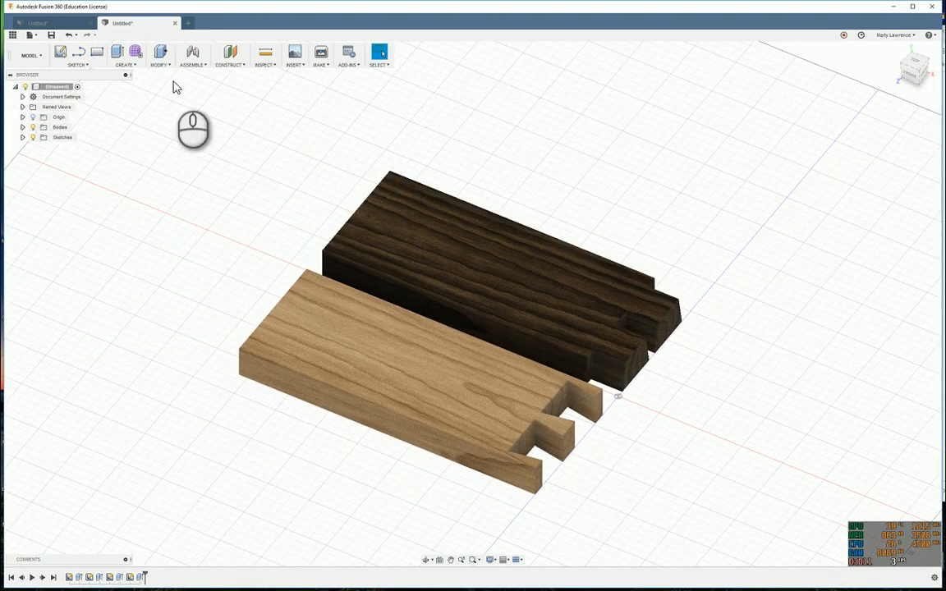
pyautogui.click(192, 64)
pyautogui.click(429, 84)
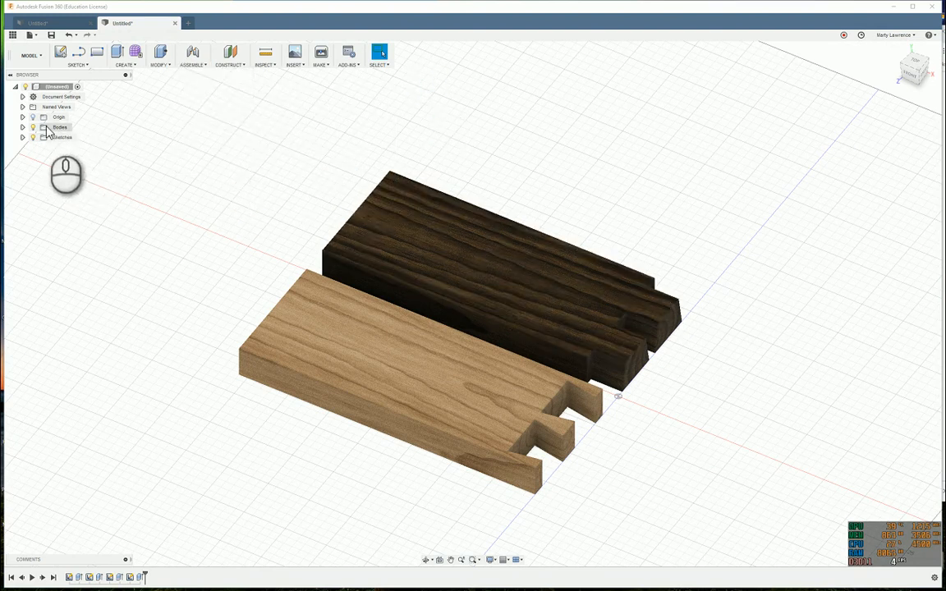
pyautogui.click(21, 128)
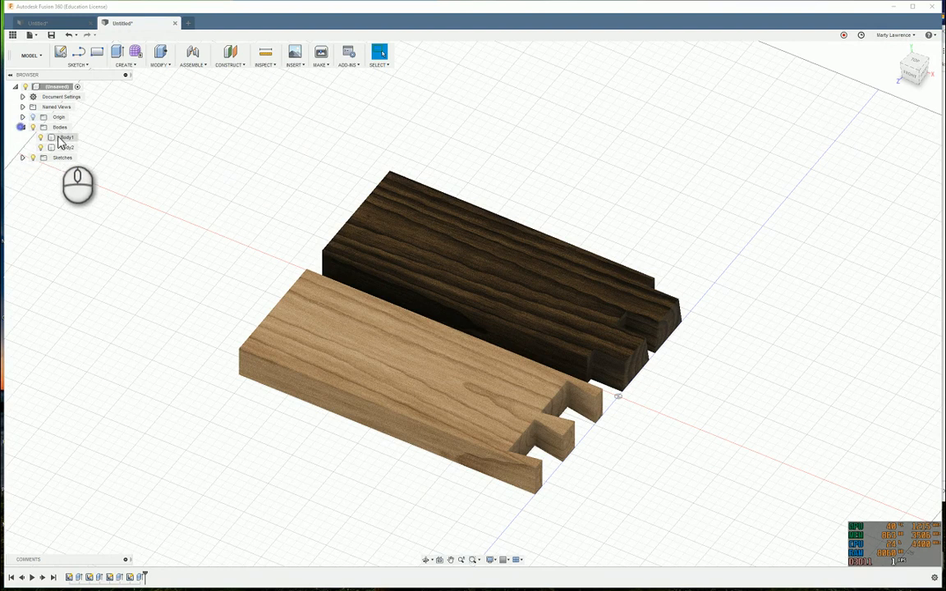
pyautogui.click(65, 148)
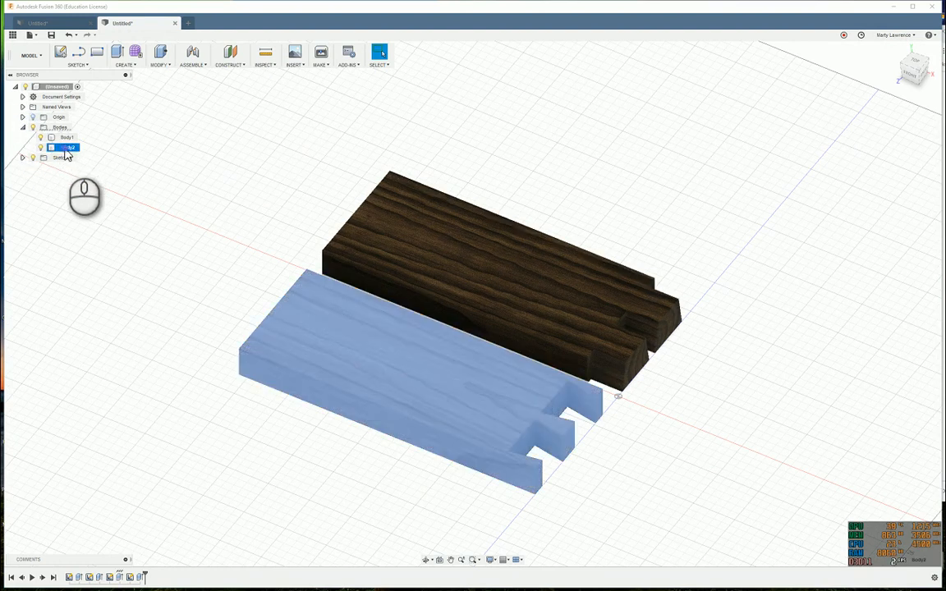
pyautogui.click(64, 139)
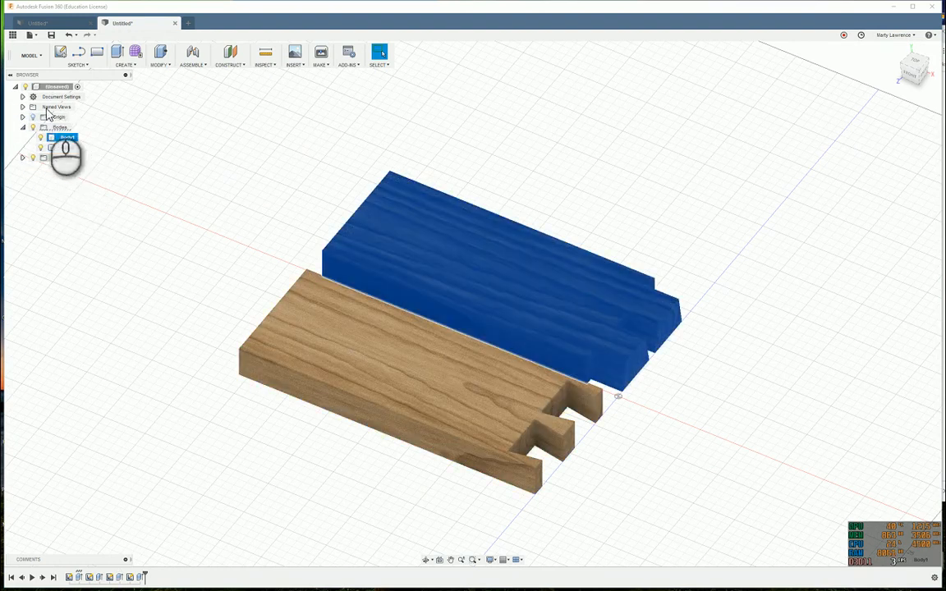
pyautogui.click(67, 148)
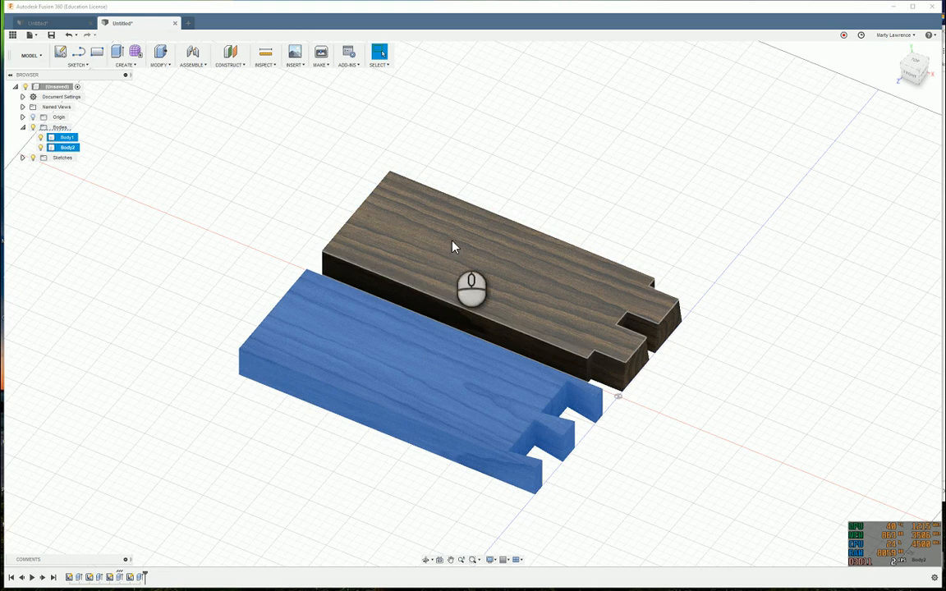
pyautogui.click(57, 150)
pyautogui.click(65, 138)
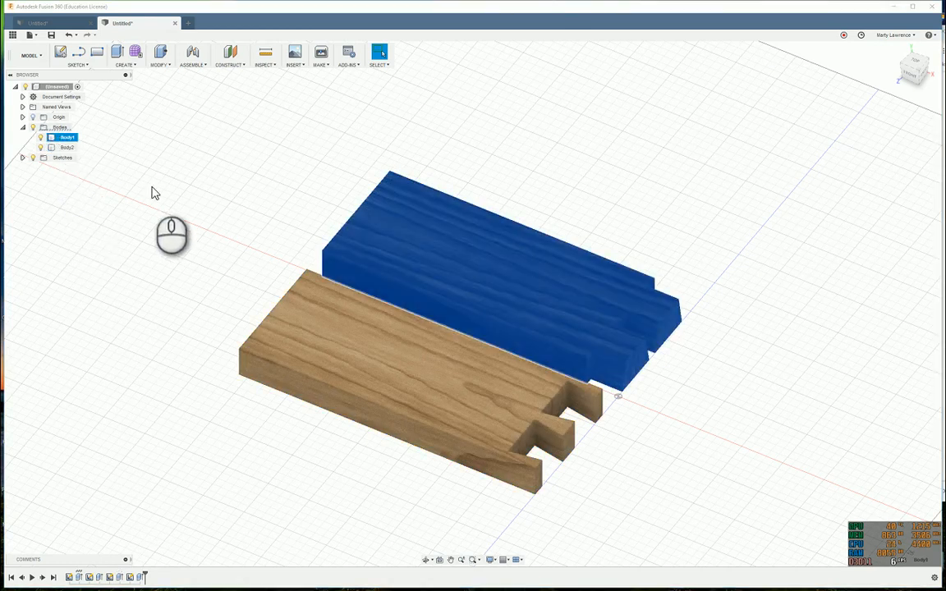
pyautogui.click(56, 128)
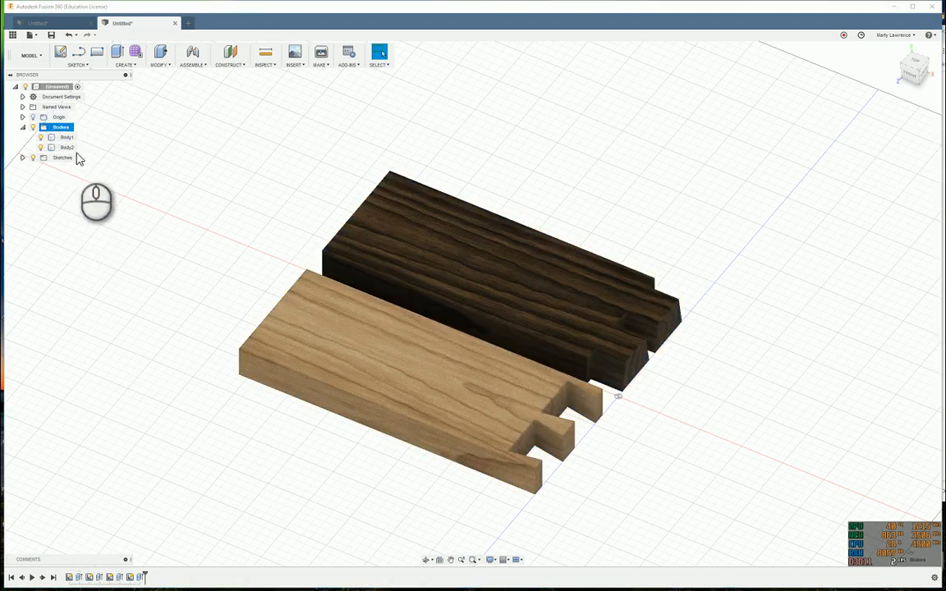
pyautogui.rightClick(55, 133)
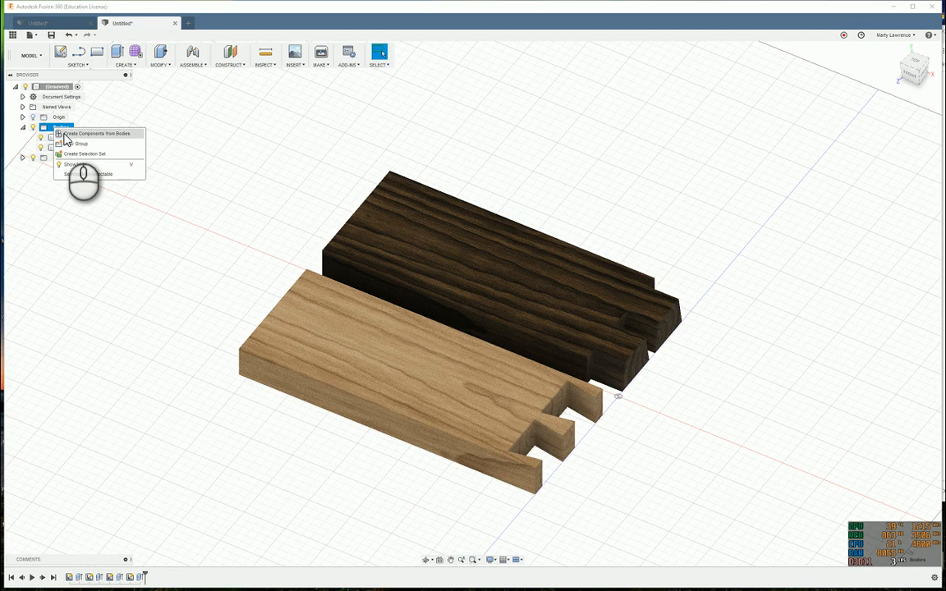
pyautogui.click(67, 133)
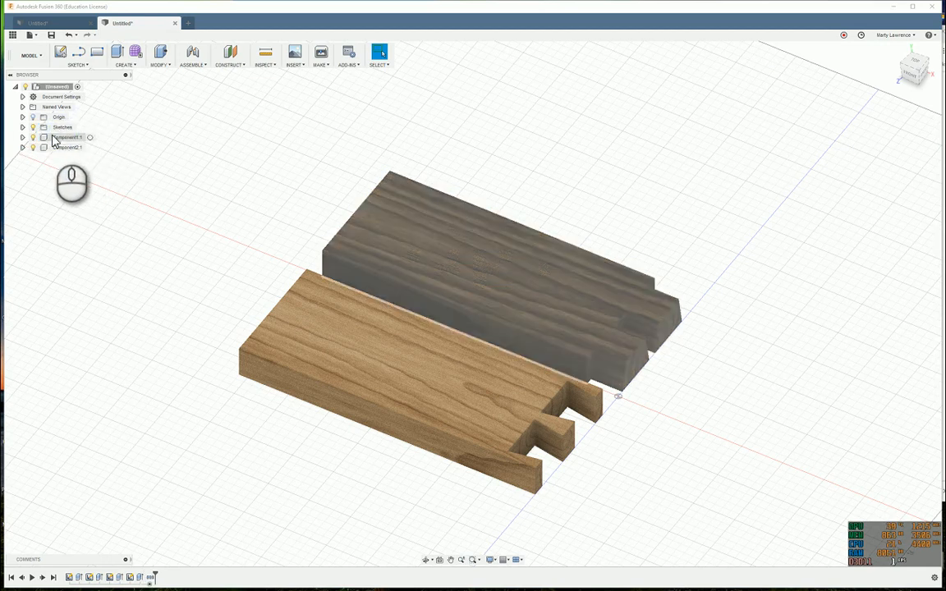
pyautogui.click(58, 138)
pyautogui.click(57, 148)
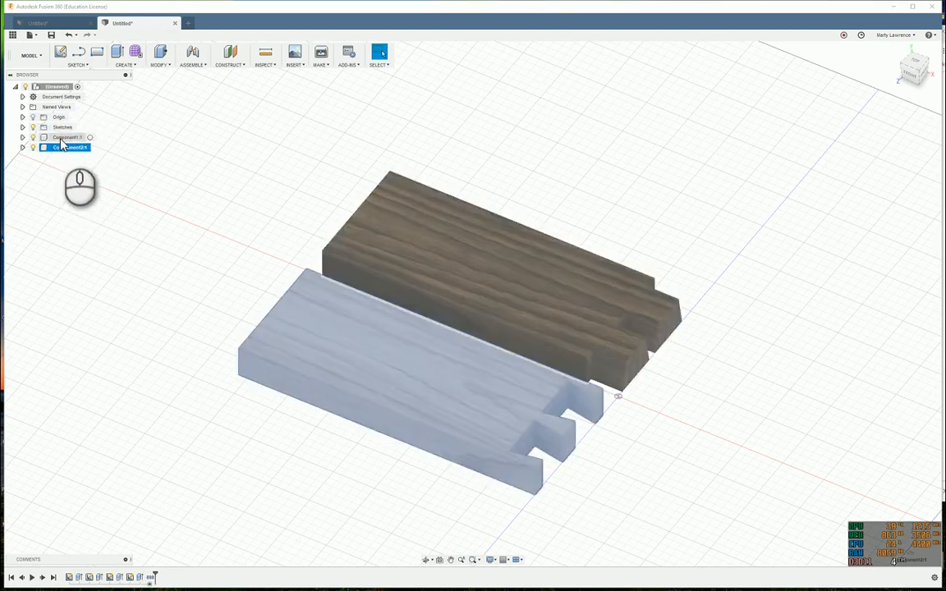
pyautogui.click(61, 137)
pyautogui.rightClick(63, 138)
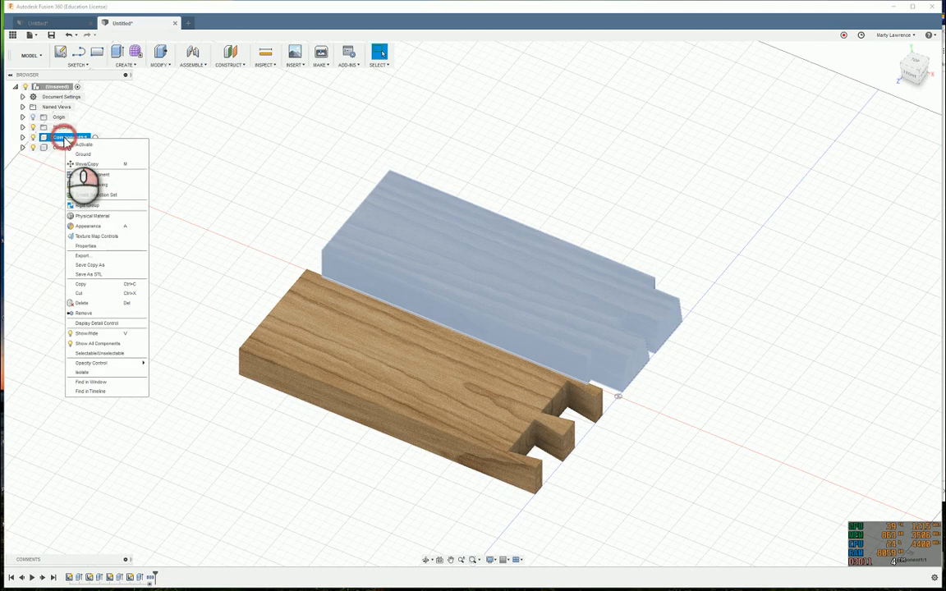
pyautogui.click(51, 302)
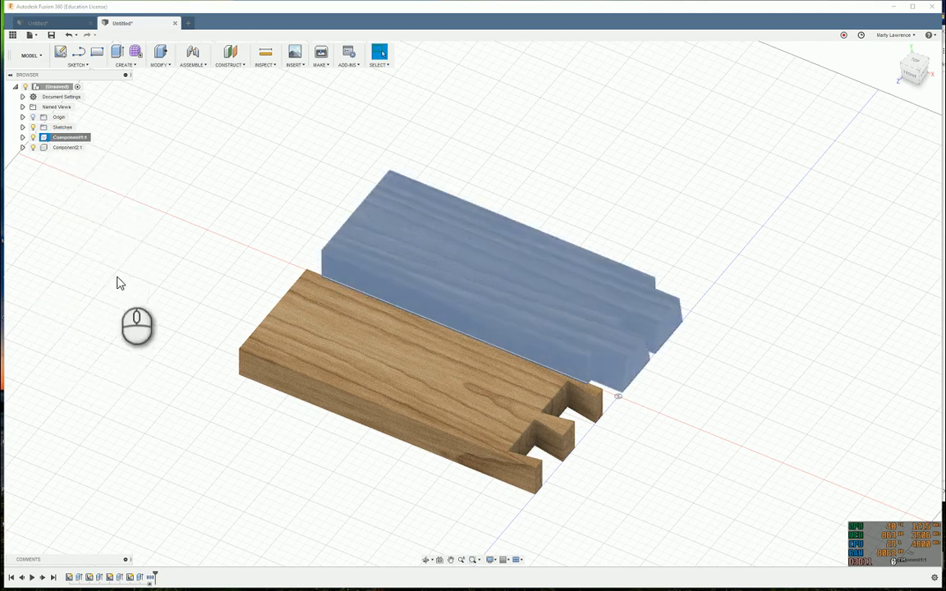
pyautogui.click(65, 148)
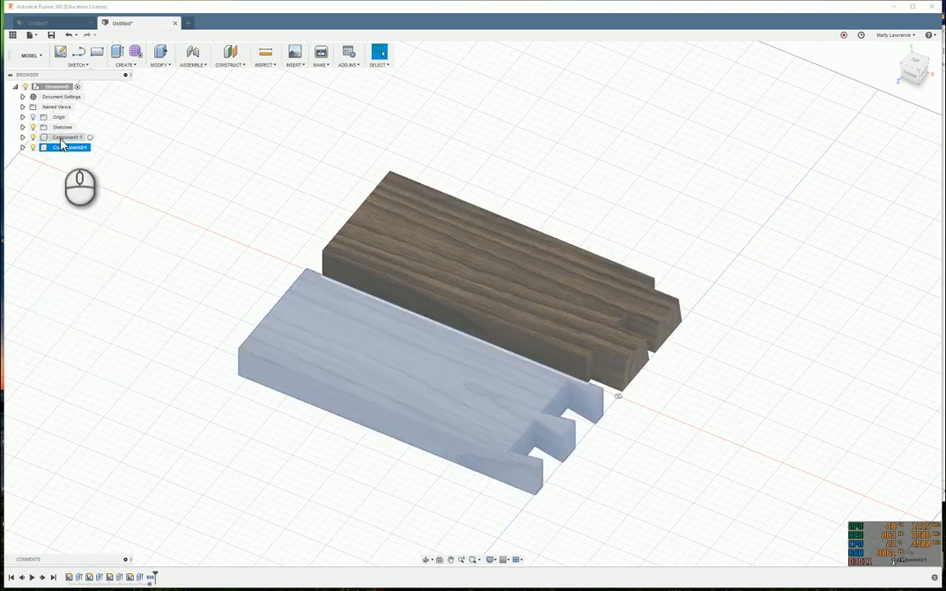
pyautogui.click(64, 188)
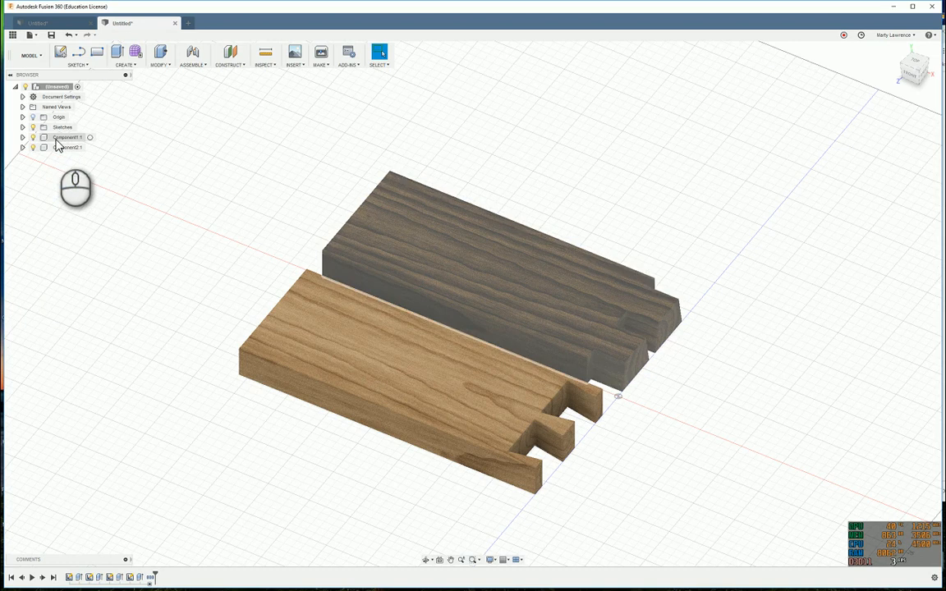
pyautogui.click(56, 141)
pyautogui.click(80, 178)
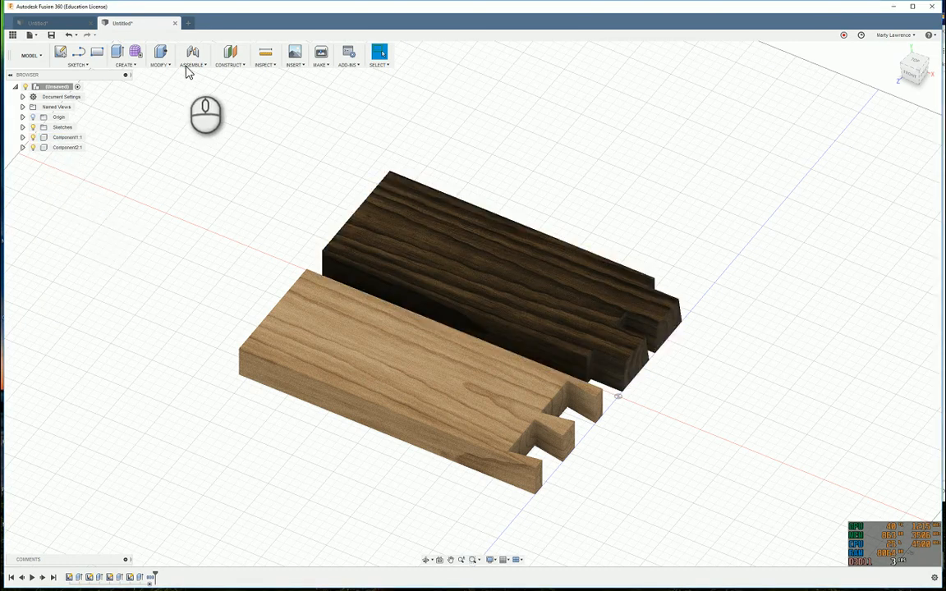
# Ground the walnut tail board component so that it is fixed in place.
pyautogui.click(65, 138)
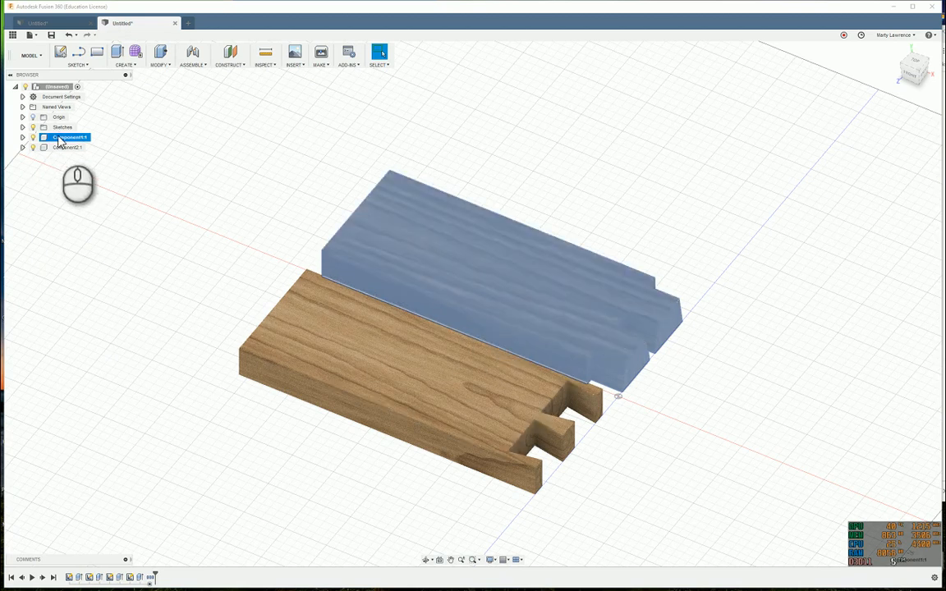
pyautogui.rightClick(58, 140)
pyautogui.click(78, 154)
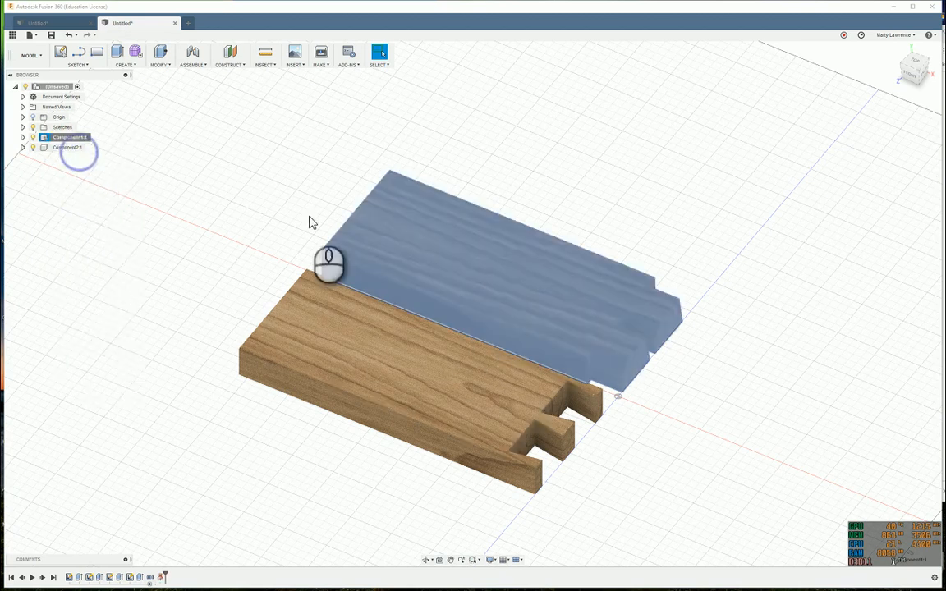
pyautogui.click(51, 139)
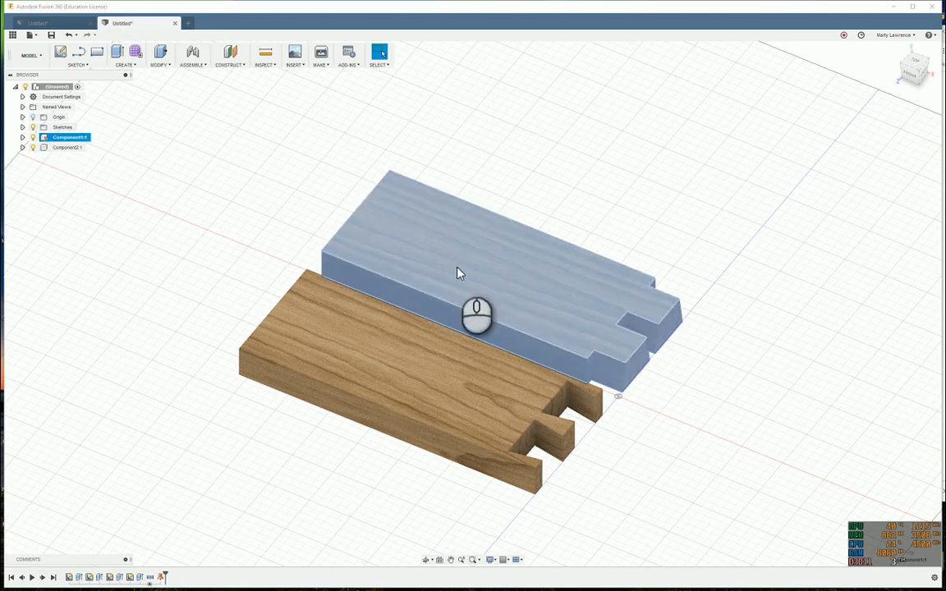
pyautogui.click(184, 182)
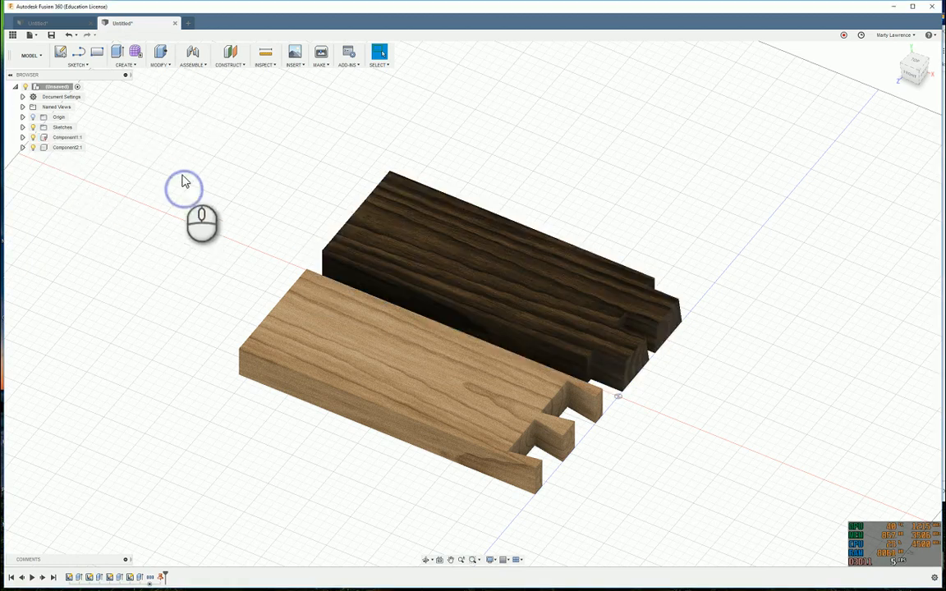
# Examine the mating faces and edges of the pins and tails on both boards from above and underneath.
pyautogui.click(193, 66)
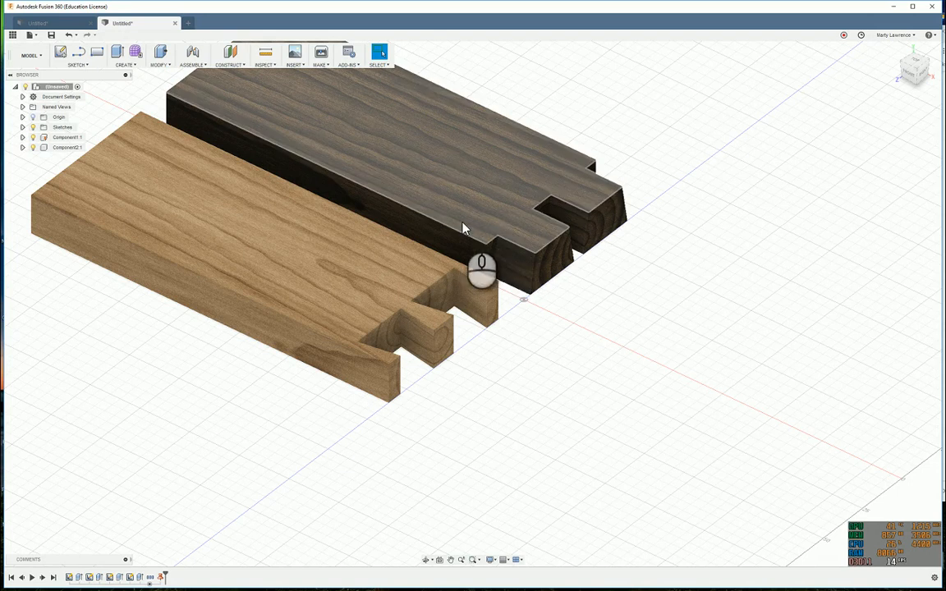
pyautogui.scroll(2, 441, 363)
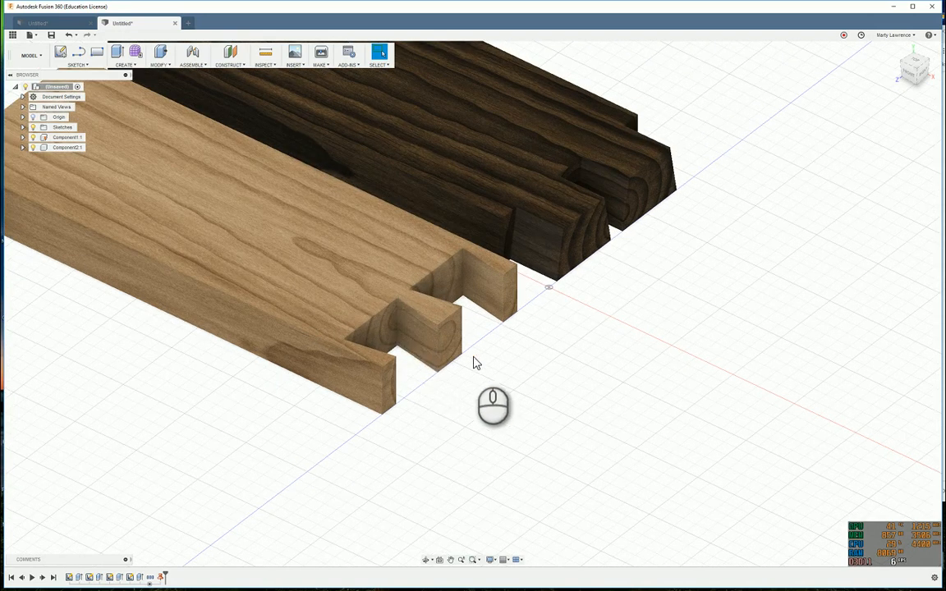
pyautogui.scroll(2, 380, 345)
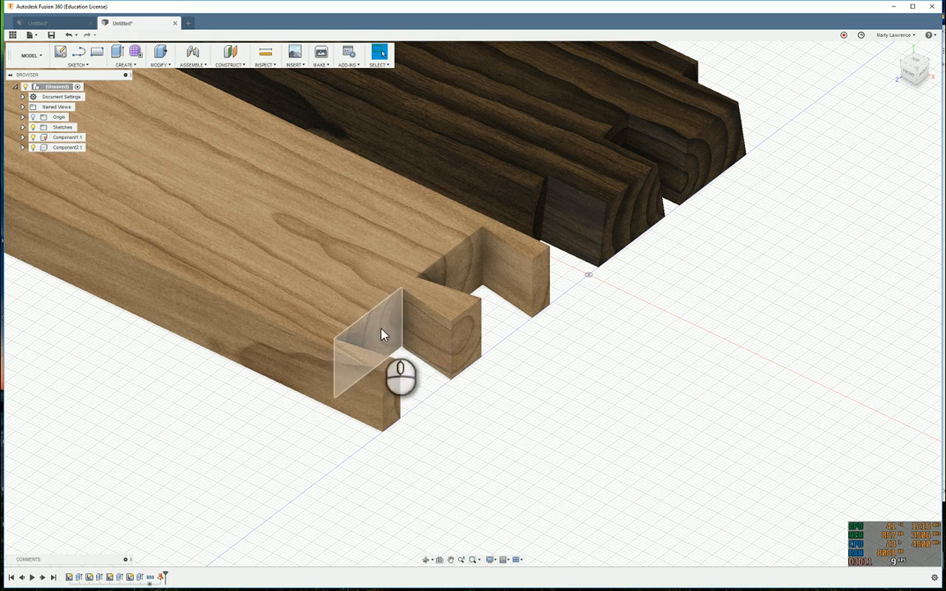
pyautogui.scroll(2, 657, 269)
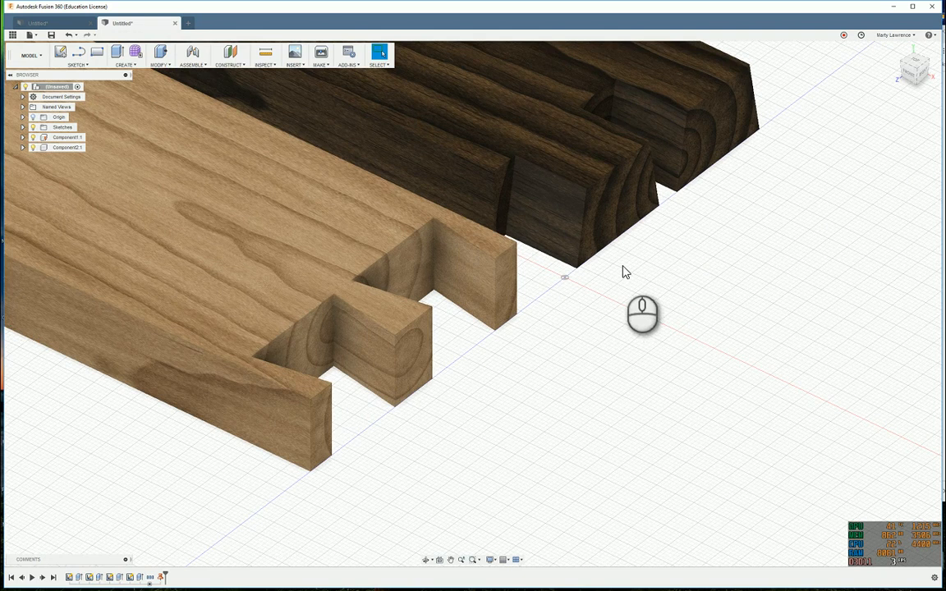
pyautogui.keyDown('shift'); pyautogui.moveTo(625, 272); pyautogui.dragTo(584, 248, button='middle'); pyautogui.keyUp('shift')
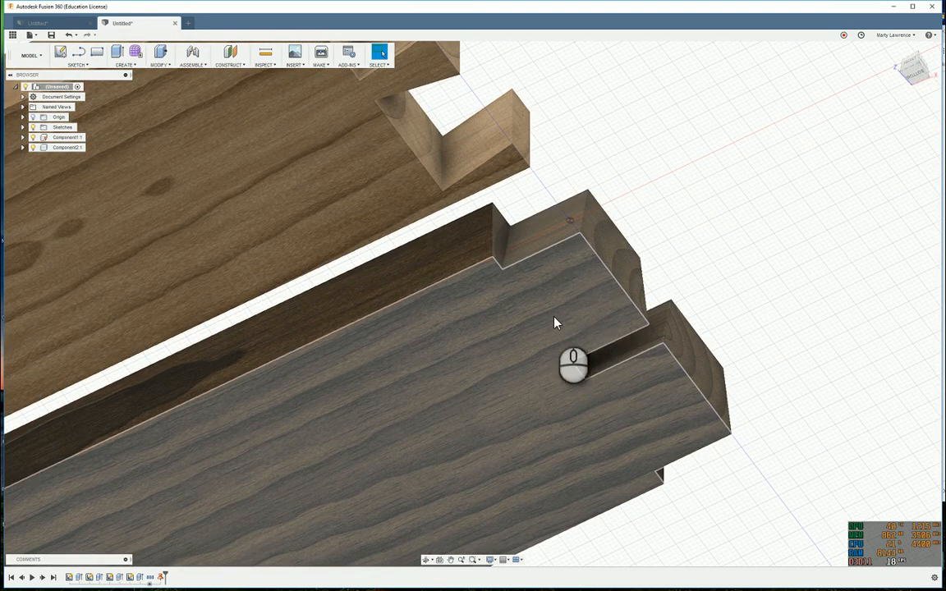
pyautogui.scroll(-2, 555, 321)
pyautogui.keyDown('shift'); pyautogui.moveTo(535, 318); pyautogui.dragTo(374, 265, button='middle'); pyautogui.keyUp('shift')
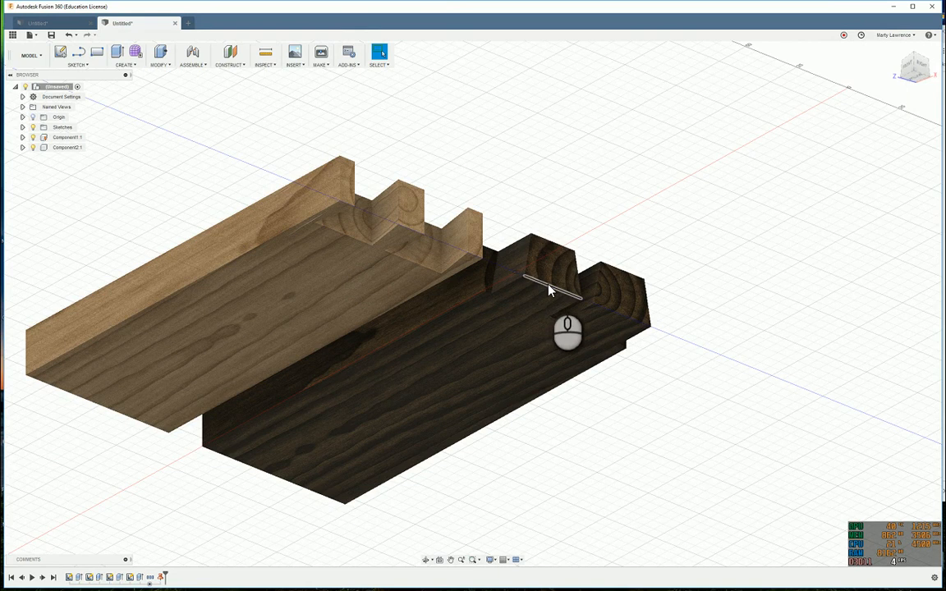
# Start a joint and place its first origin at the midpoint of the lower edge of the light board's socket face beside the outer pin.
pyautogui.scroll(-2, 502, 308)
pyautogui.scroll(-2, 498, 305)
pyautogui.keyDown('shift'); pyautogui.moveTo(498, 304); pyautogui.dragTo(415, 402, button='middle'); pyautogui.keyUp('shift')
pyautogui.scroll(5, 415, 403)
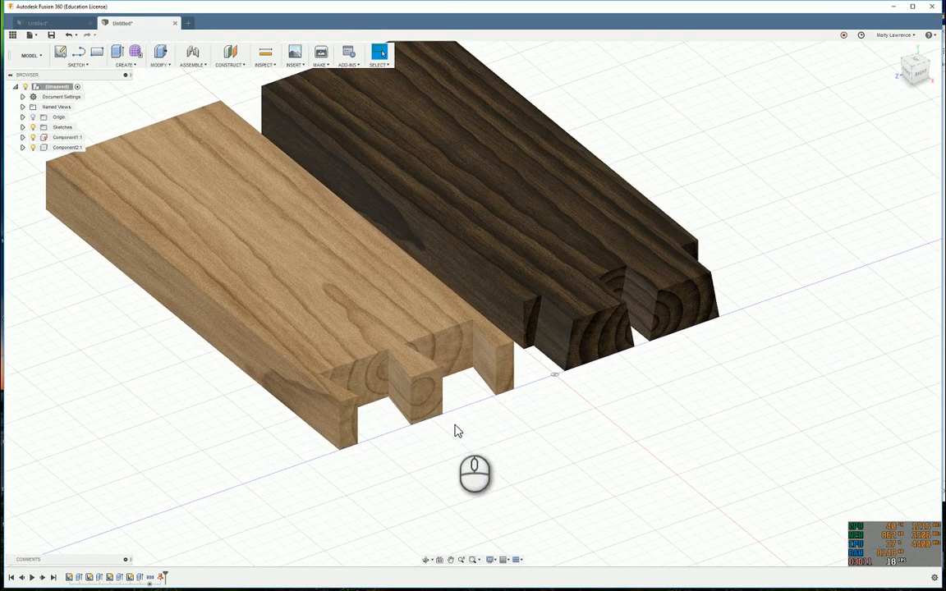
pyautogui.click(191, 64)
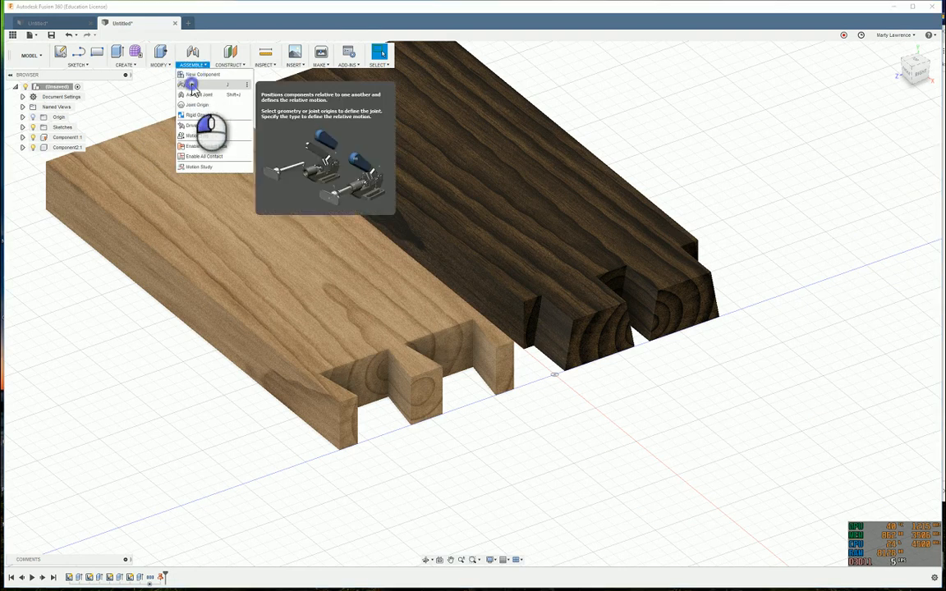
pyautogui.click(193, 86)
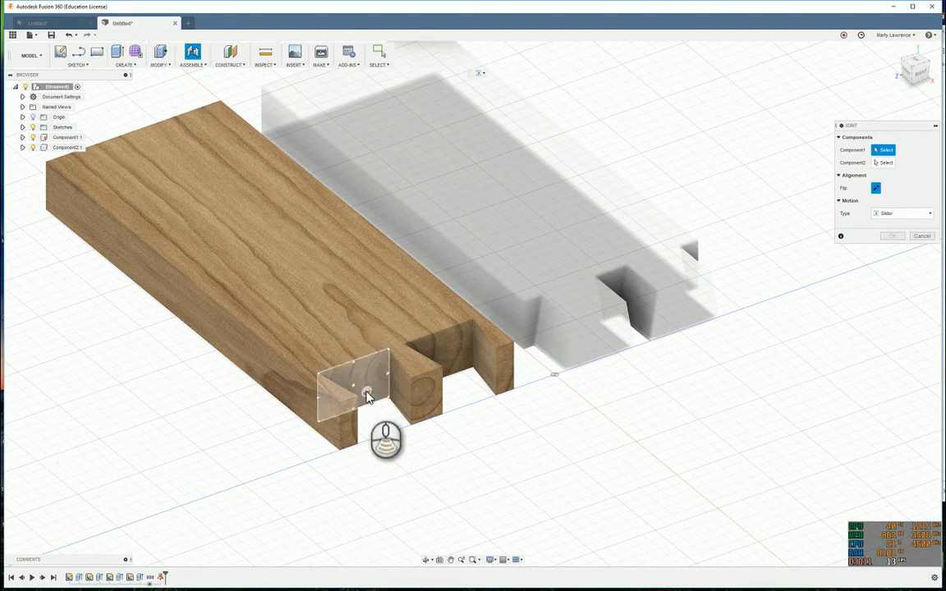
pyautogui.scroll(-3, 366, 397)
pyautogui.keyDown('shift'); pyautogui.moveTo(378, 417); pyautogui.dragTo(370, 388, button='middle'); pyautogui.keyUp('shift')
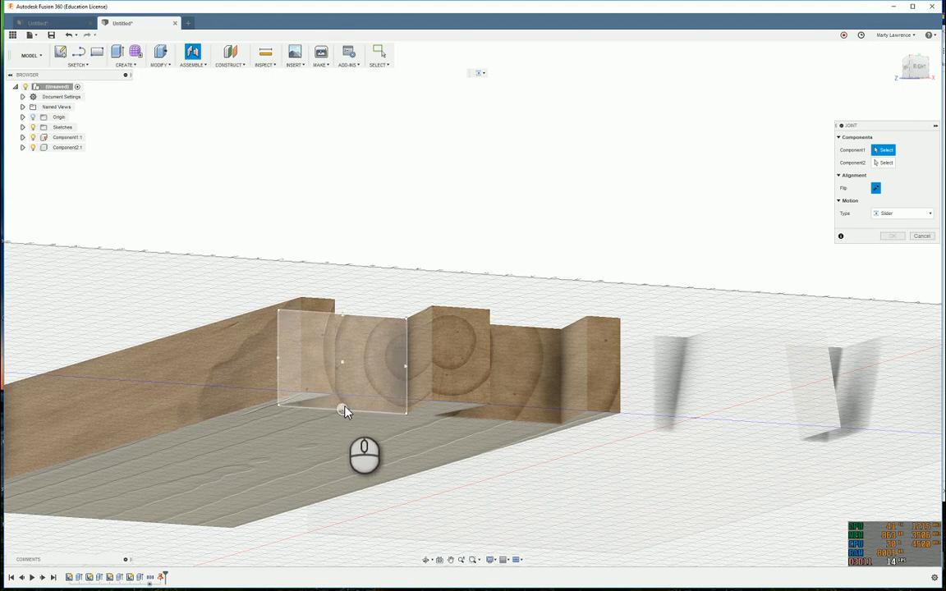
pyautogui.click(344, 411)
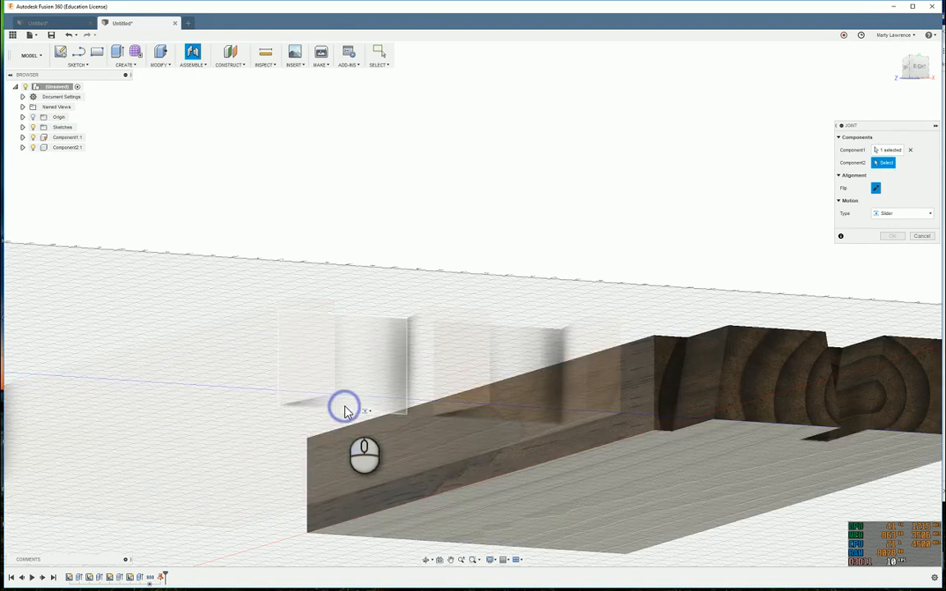
# Place the second joint origin at the midpoint of the matching walnut tail's end edge on the board's underside.
pyautogui.click(801, 424)
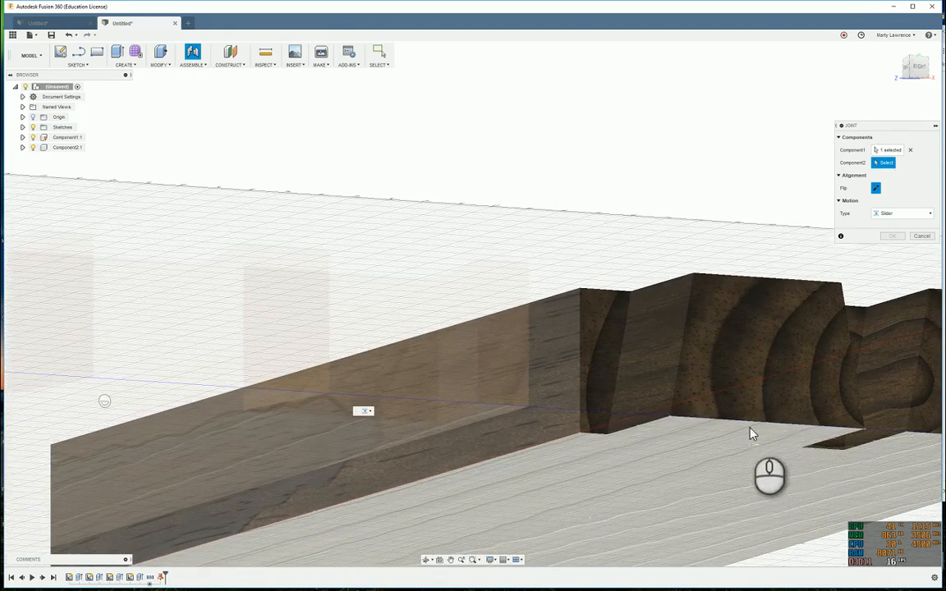
pyautogui.keyDown('shift'); pyautogui.moveTo(755, 448); pyautogui.dragTo(809, 386, button='middle'); pyautogui.keyUp('shift')
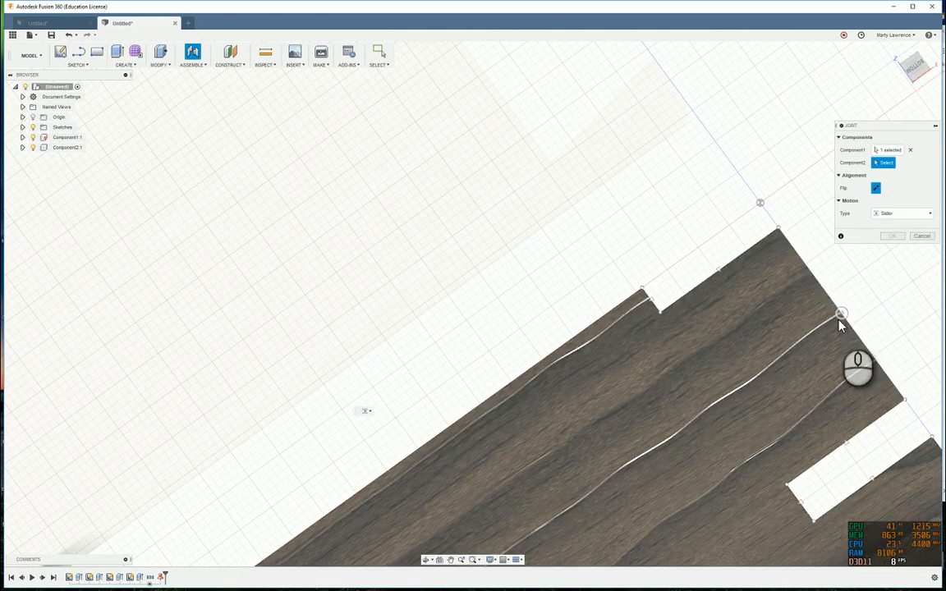
pyautogui.click(840, 316)
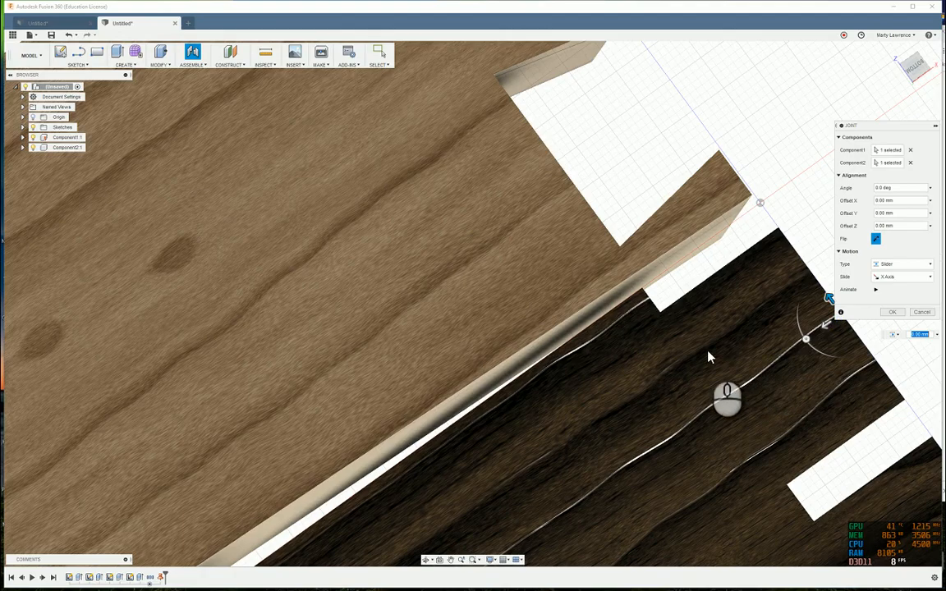
pyautogui.keyDown('shift'); pyautogui.moveTo(621, 353); pyautogui.dragTo(753, 321, button='middle'); pyautogui.keyUp('shift')
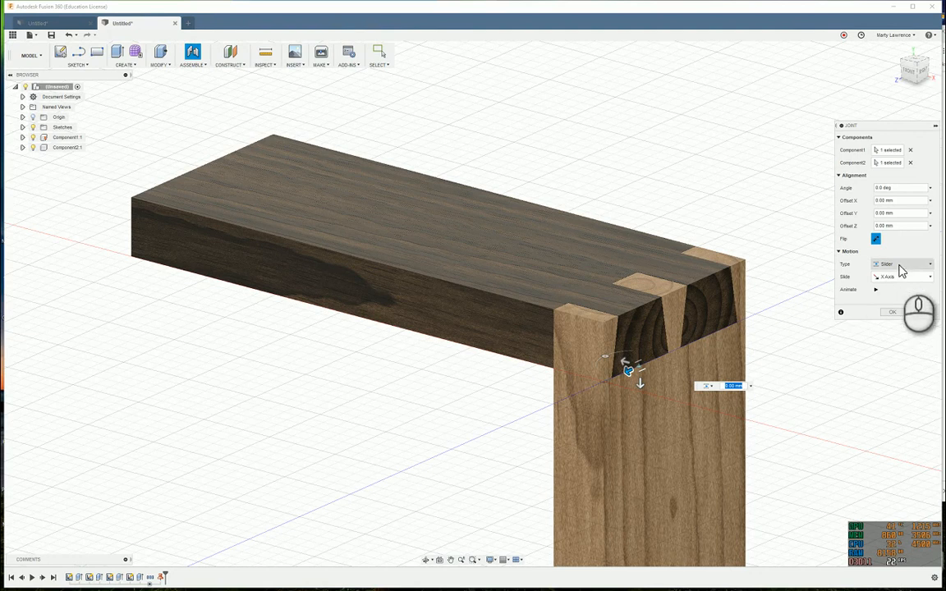
# Preview the slider motion along the X axis, then try the Rigid motion type and inspect the closed dovetail corner.
pyautogui.click(876, 290)
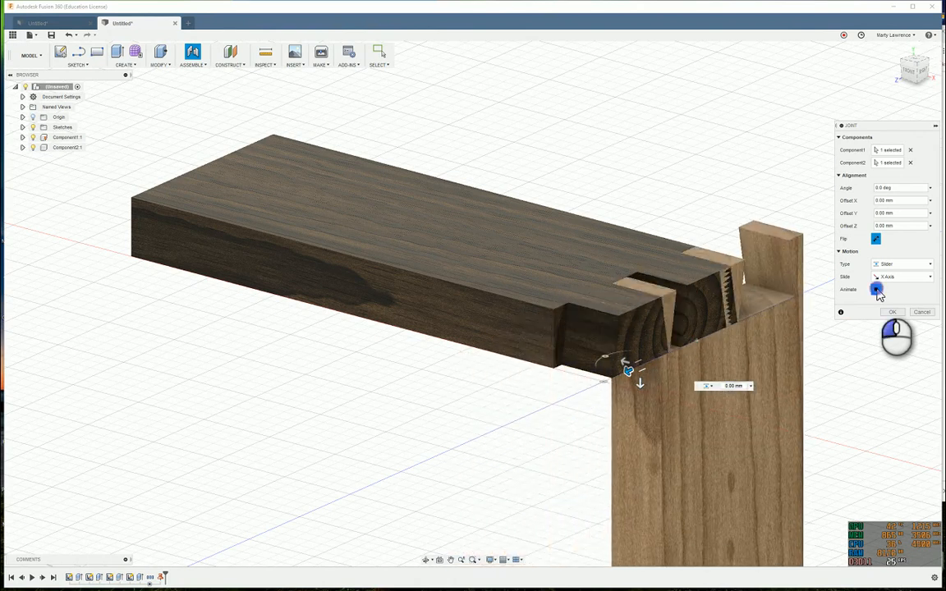
pyautogui.click(902, 264)
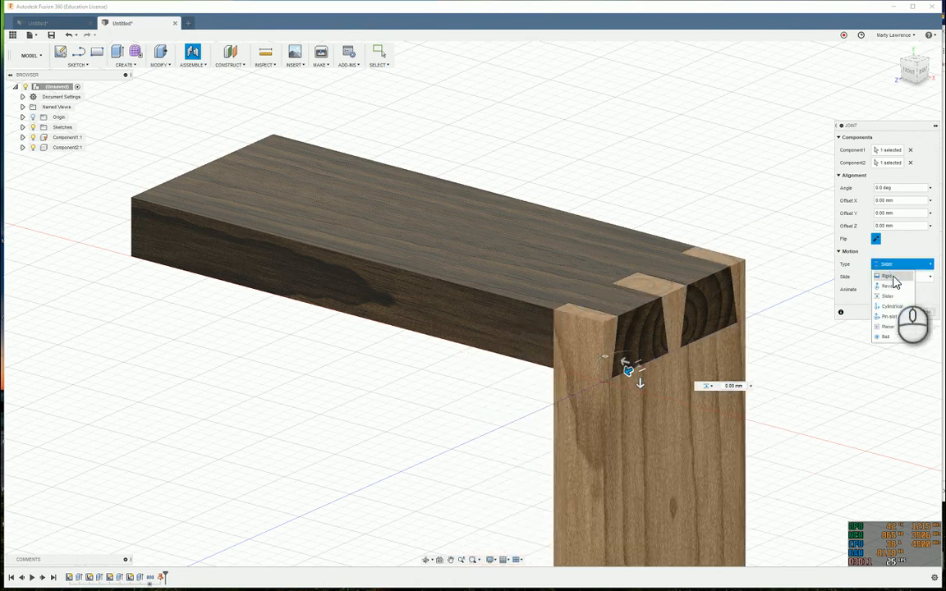
pyautogui.click(893, 277)
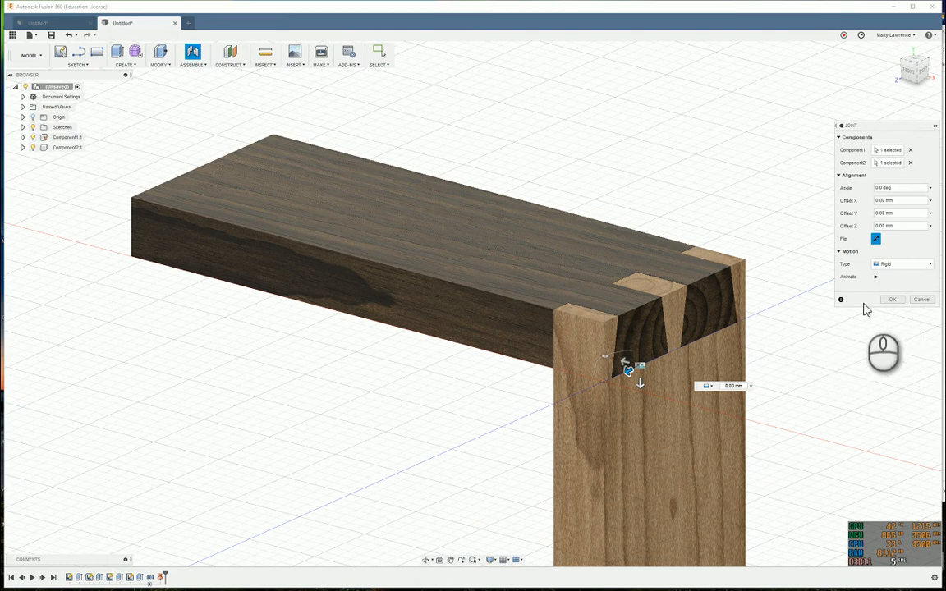
pyautogui.scroll(3, 763, 365)
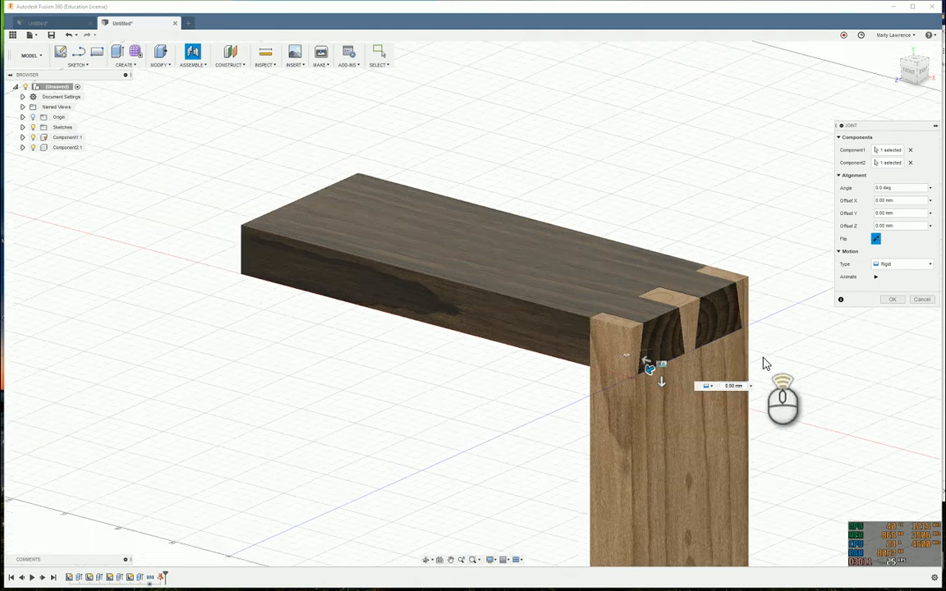
pyautogui.scroll(1, 762, 348)
pyautogui.moveTo(752, 351); pyautogui.dragTo(699, 323, button='middle')
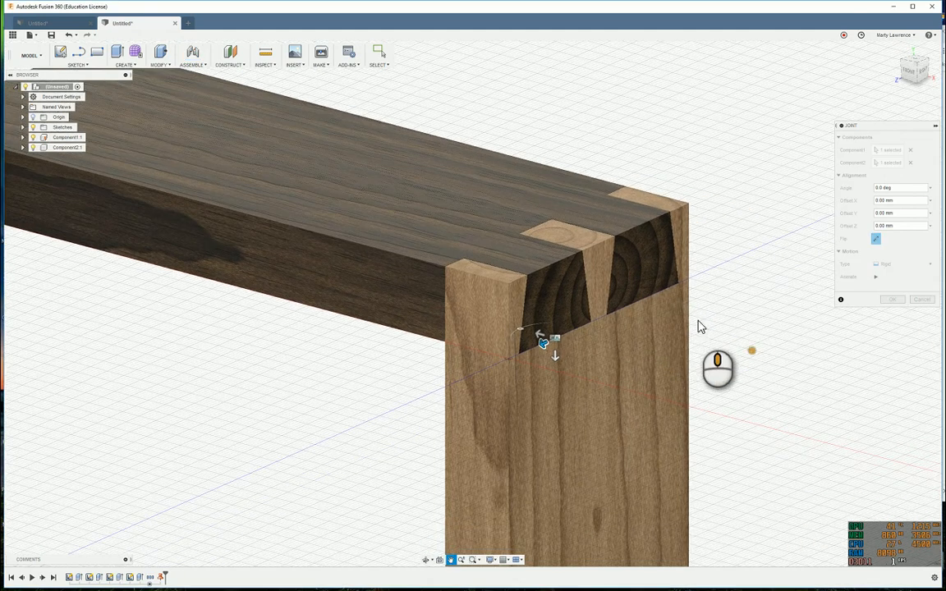
pyautogui.scroll(3, 669, 306)
pyautogui.scroll(-4, 665, 311)
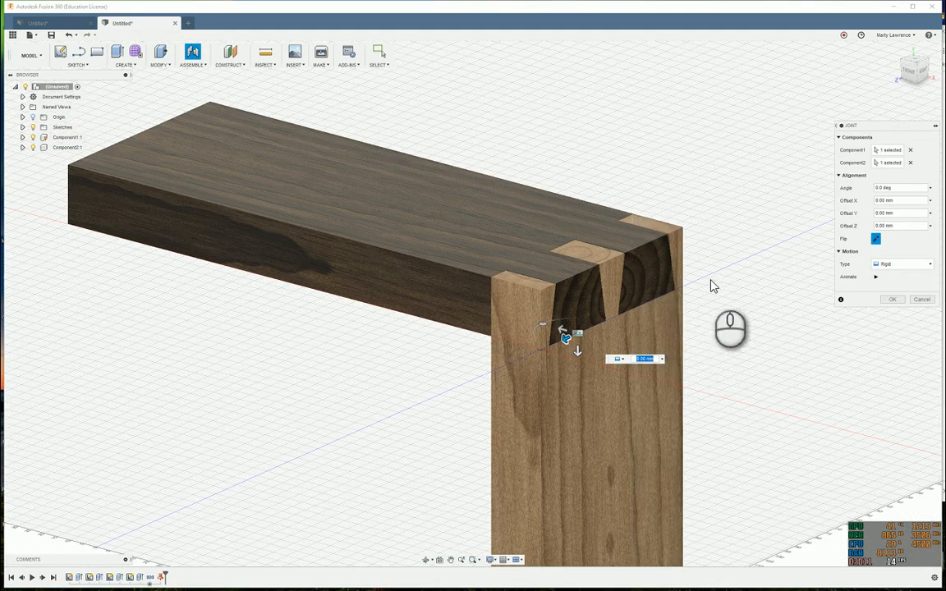
pyautogui.scroll(-1, 704, 317)
pyautogui.scroll(1, 704, 318)
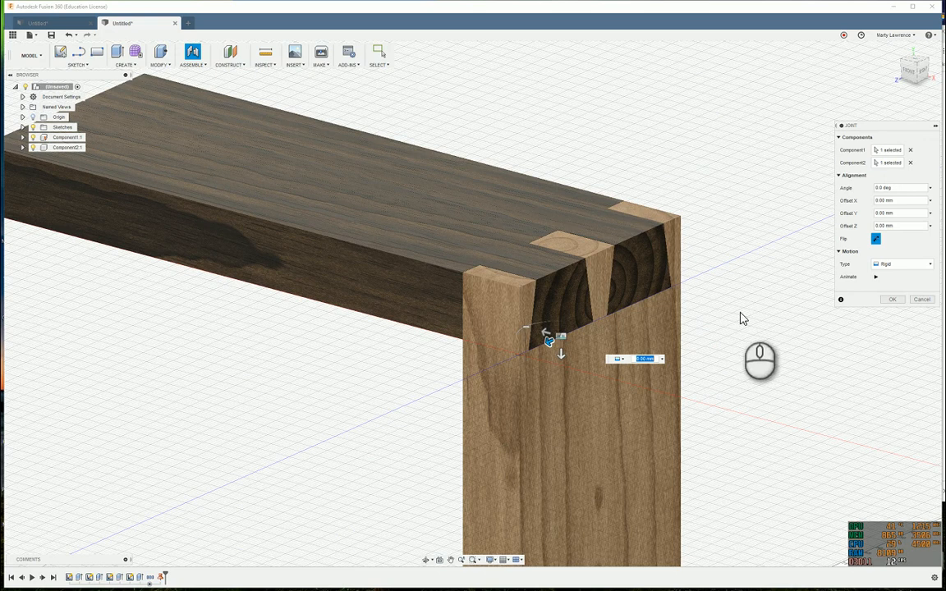
# Set the joint's motion to Slider along the Y Axis and create the joint between the two boards.
pyautogui.click(925, 265)
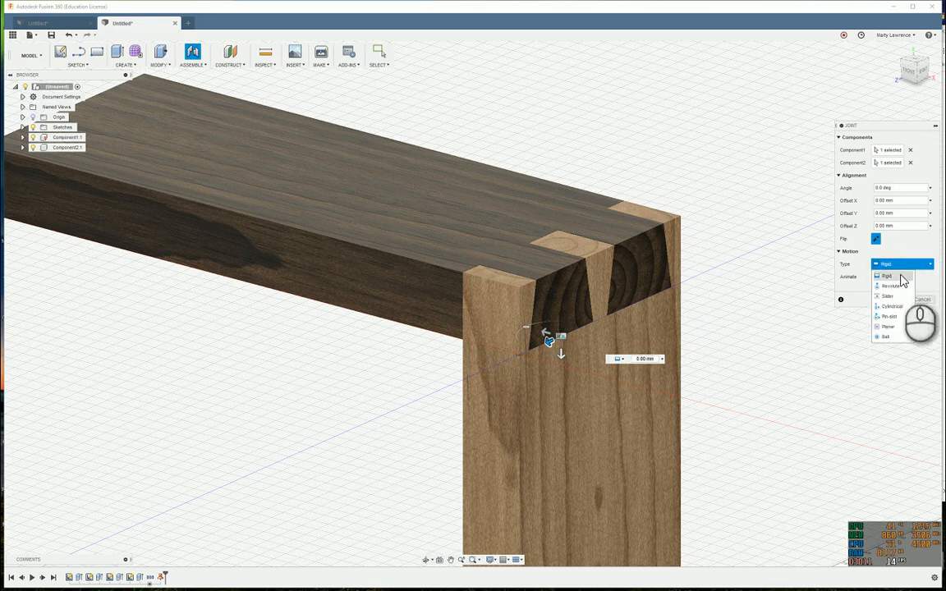
pyautogui.click(886, 298)
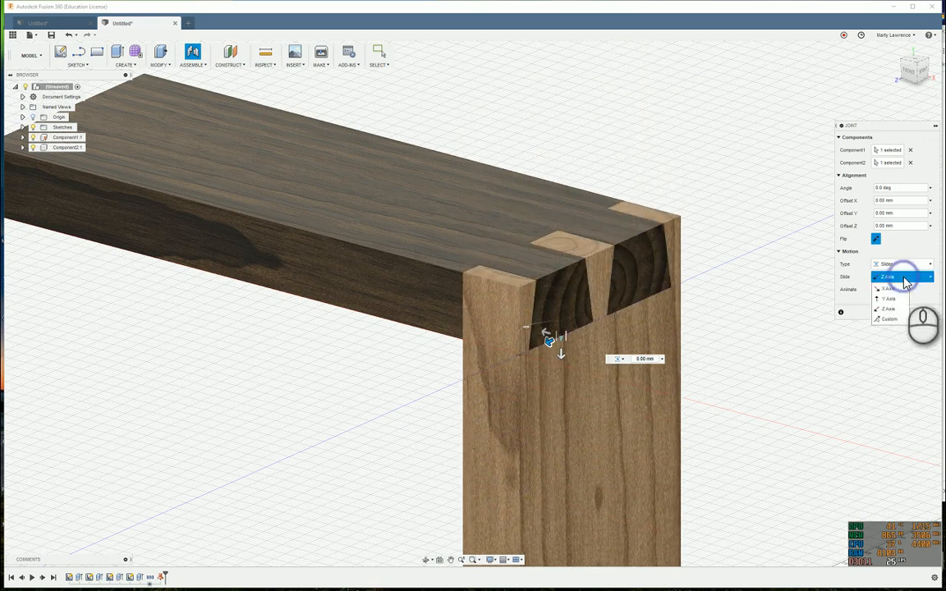
pyautogui.click(891, 300)
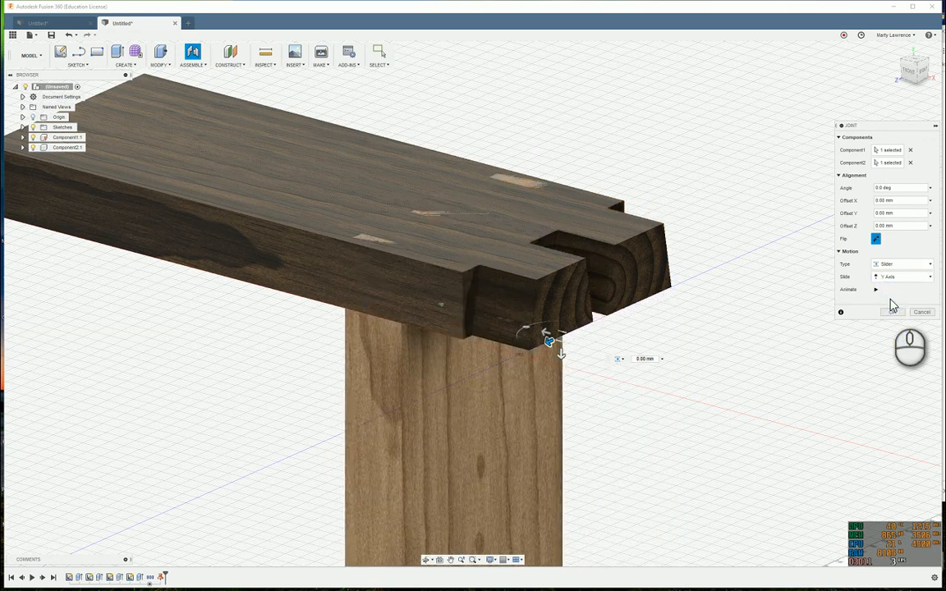
pyautogui.click(901, 280)
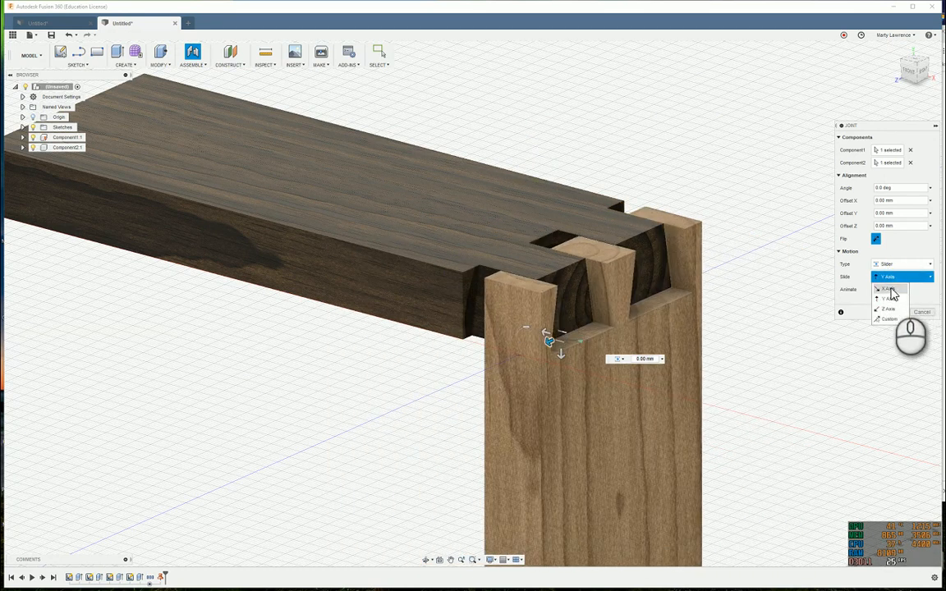
pyautogui.click(894, 288)
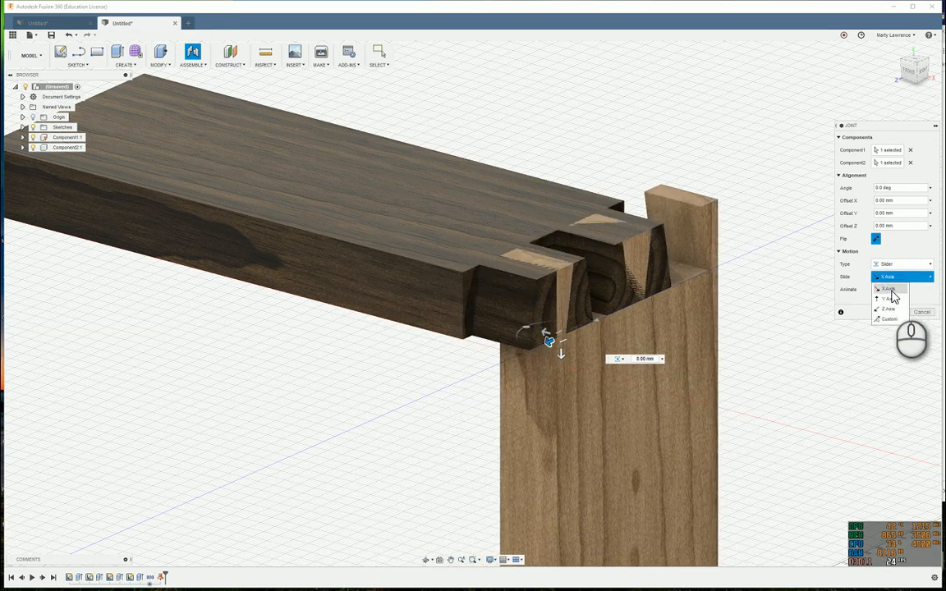
pyautogui.click(893, 298)
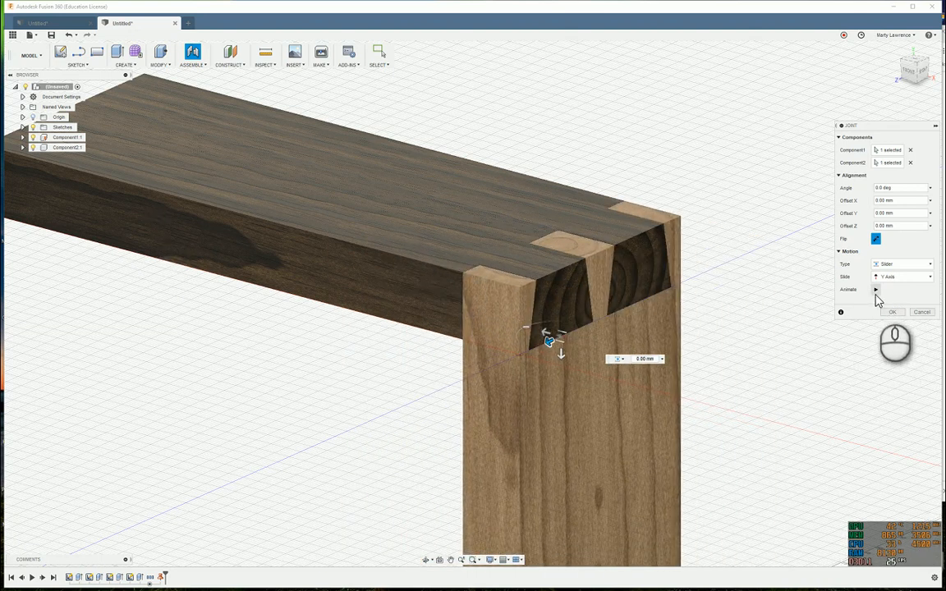
pyautogui.click(894, 313)
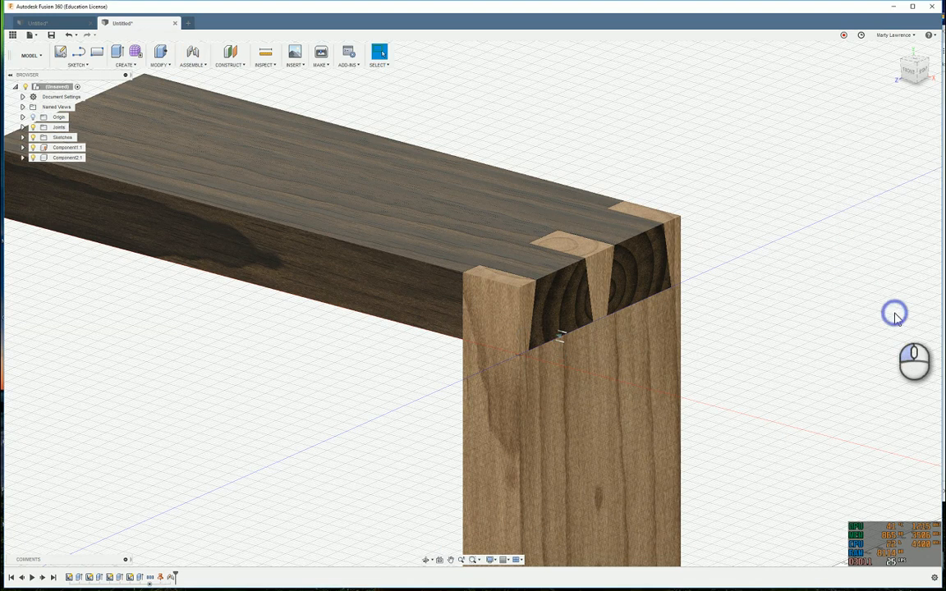
# Slide the light pin board back and forth along the joint to test its movement against the grounded walnut board.
pyautogui.scroll(-3, 579, 381)
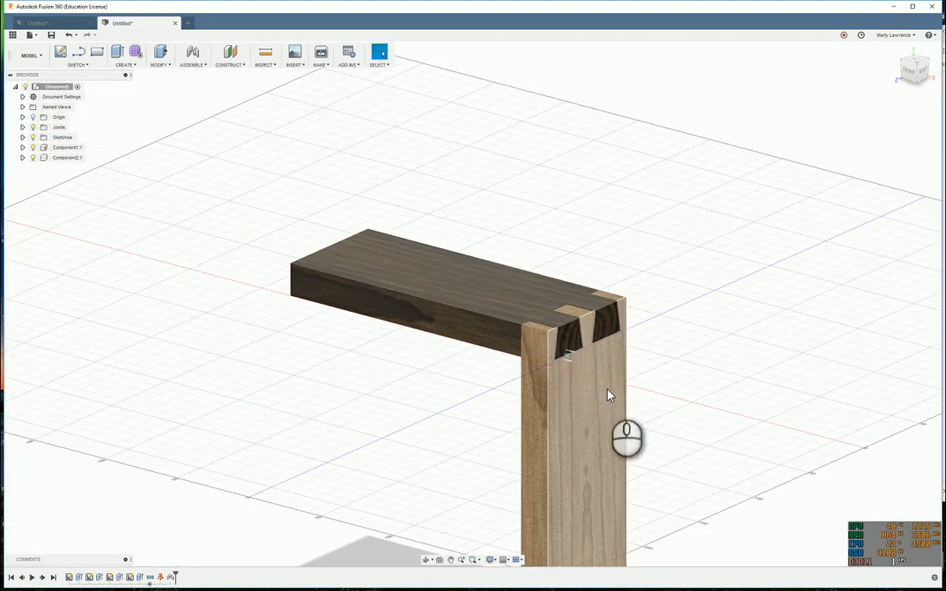
pyautogui.moveTo(606, 393); pyautogui.dragTo(520, 352, button='middle')
pyautogui.click(489, 364)
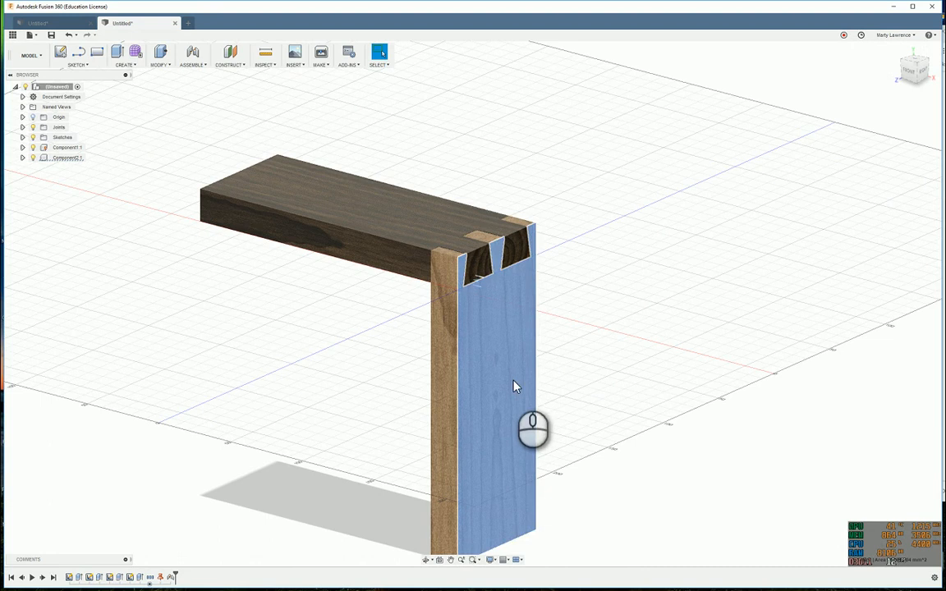
pyautogui.moveTo(480, 361); pyautogui.dragTo(495, 395)
pyautogui.scroll(-3, 484, 380)
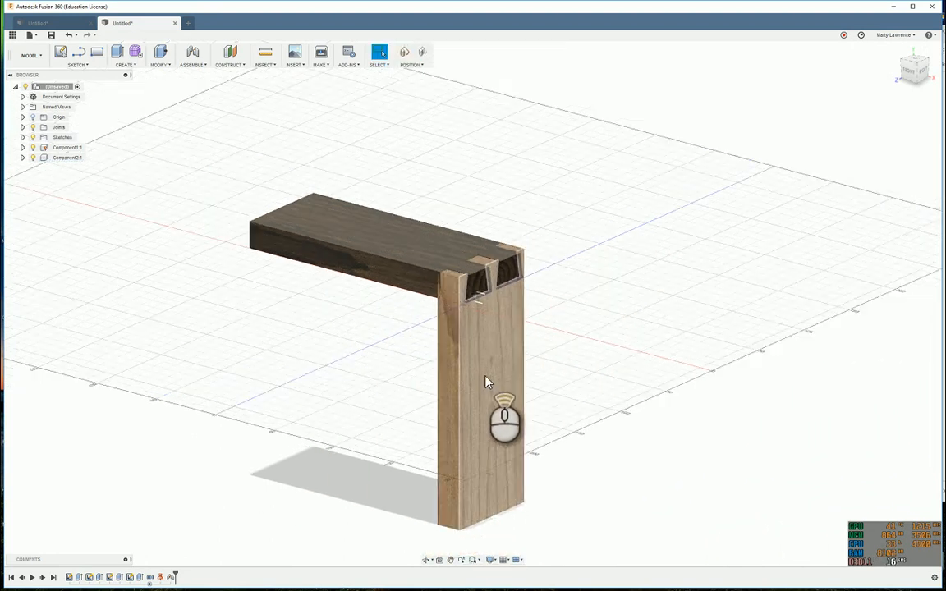
pyautogui.scroll(3, 471, 358)
pyautogui.moveTo(477, 340); pyautogui.dragTo(482, 346)
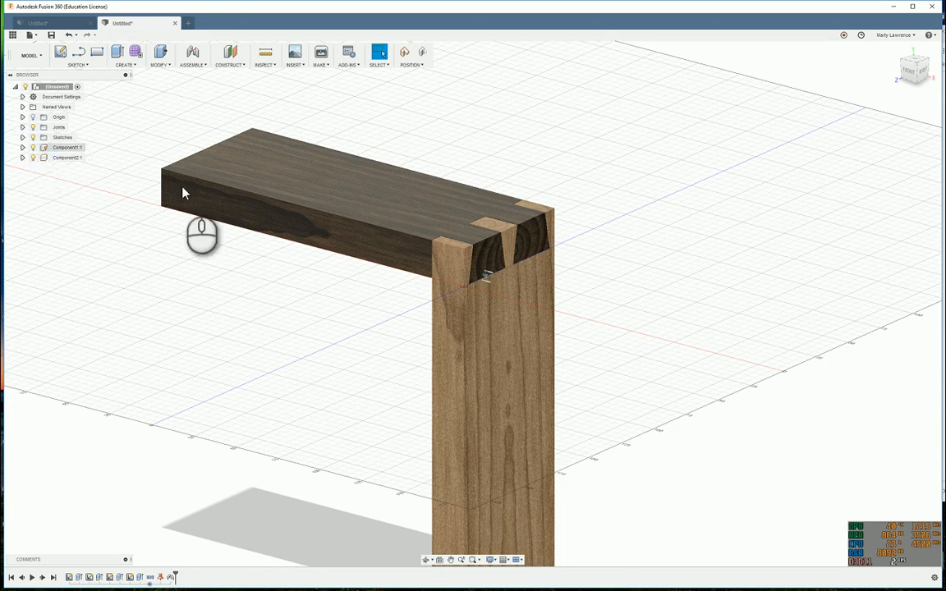
pyautogui.moveTo(506, 317); pyautogui.dragTo(498, 371)
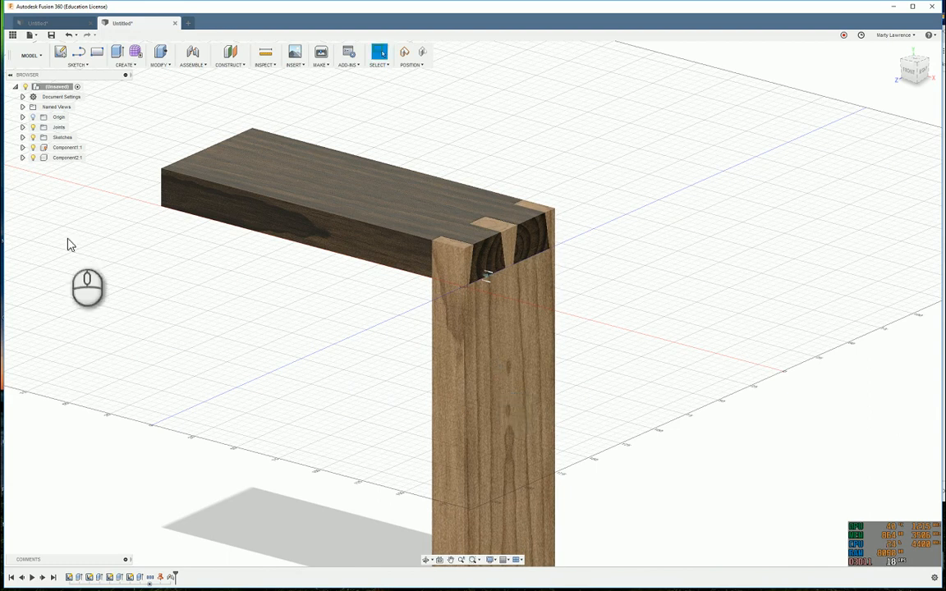
# Enable the slider joint's minimum and maximum limits, set them to -40 mm and 0 mm, and preview the animated motion.
pyautogui.click(24, 127)
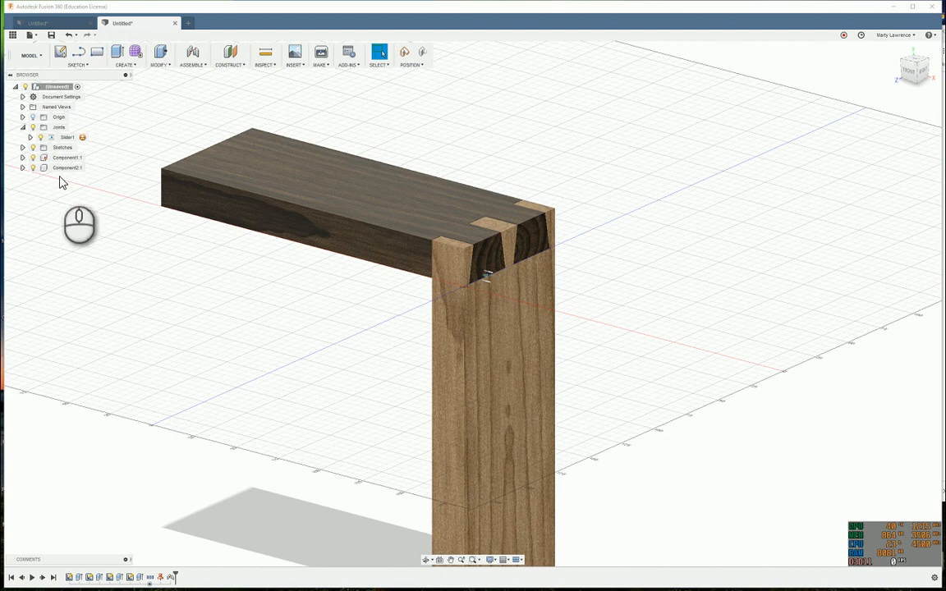
pyautogui.click(81, 138)
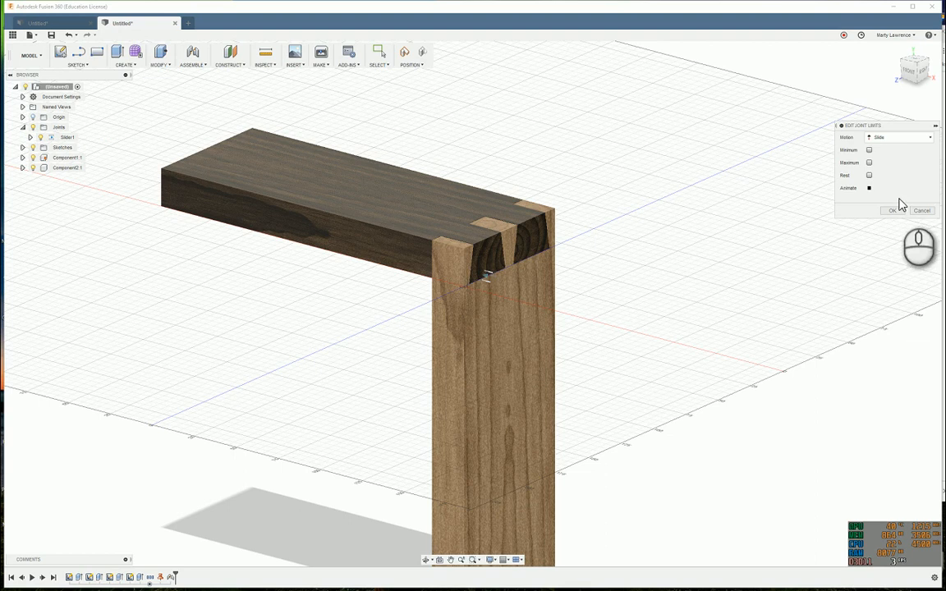
pyautogui.click(870, 150)
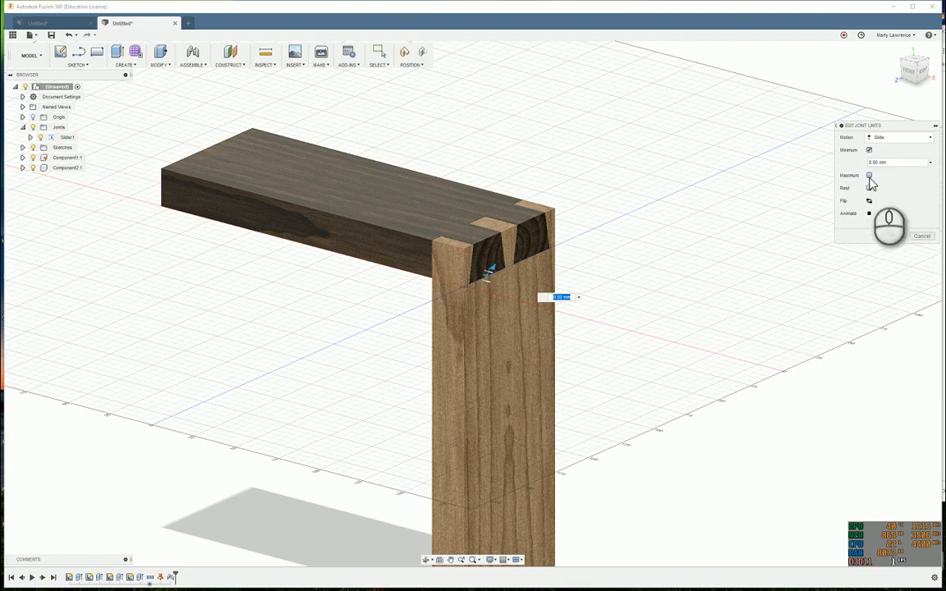
pyautogui.click(870, 174)
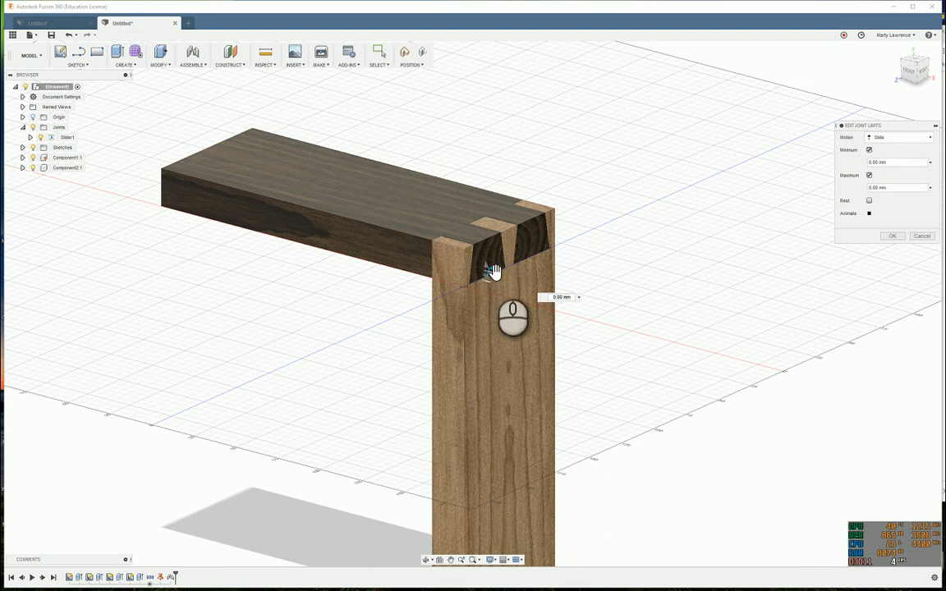
pyautogui.moveTo(491, 272); pyautogui.dragTo(556, 302)
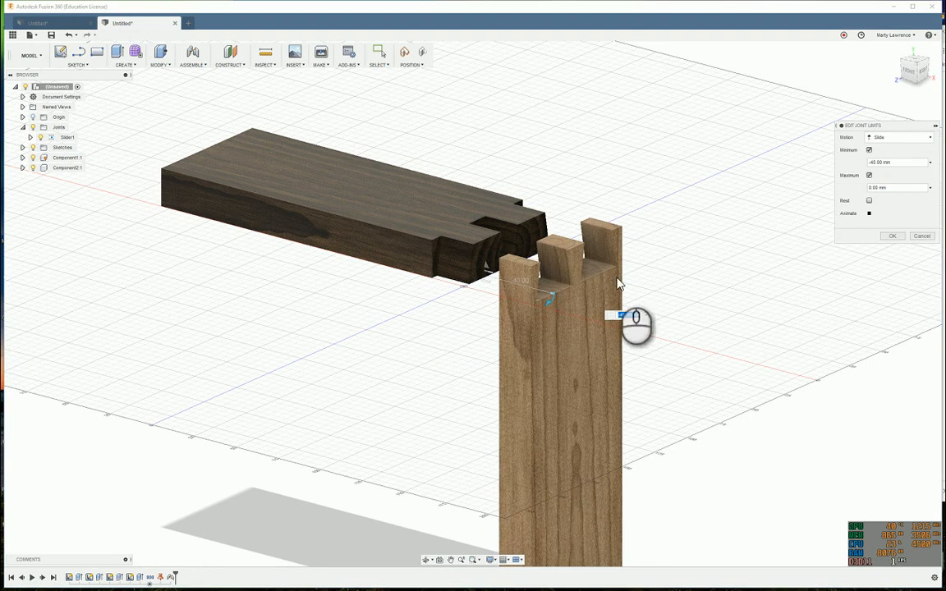
pyautogui.click(870, 214)
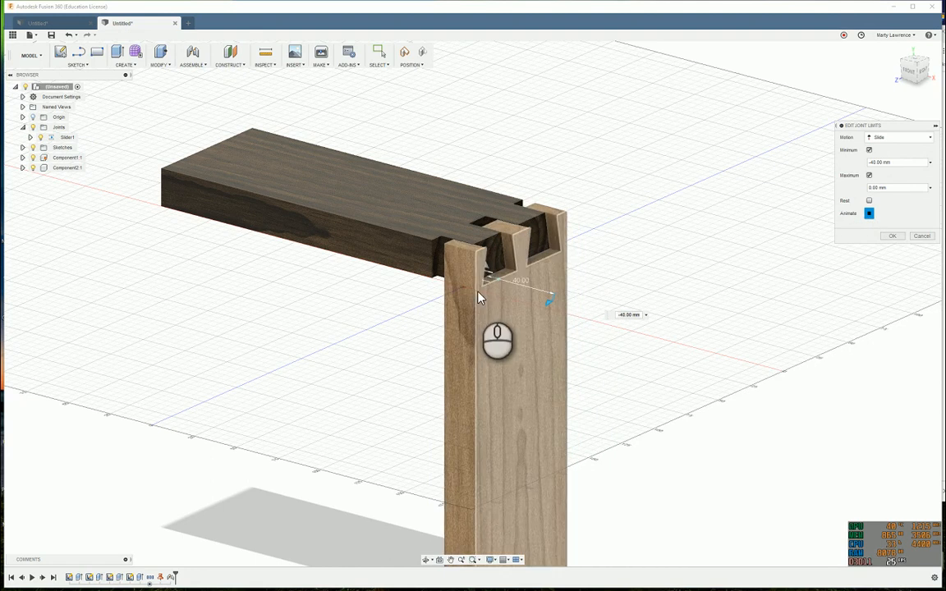
pyautogui.click(868, 214)
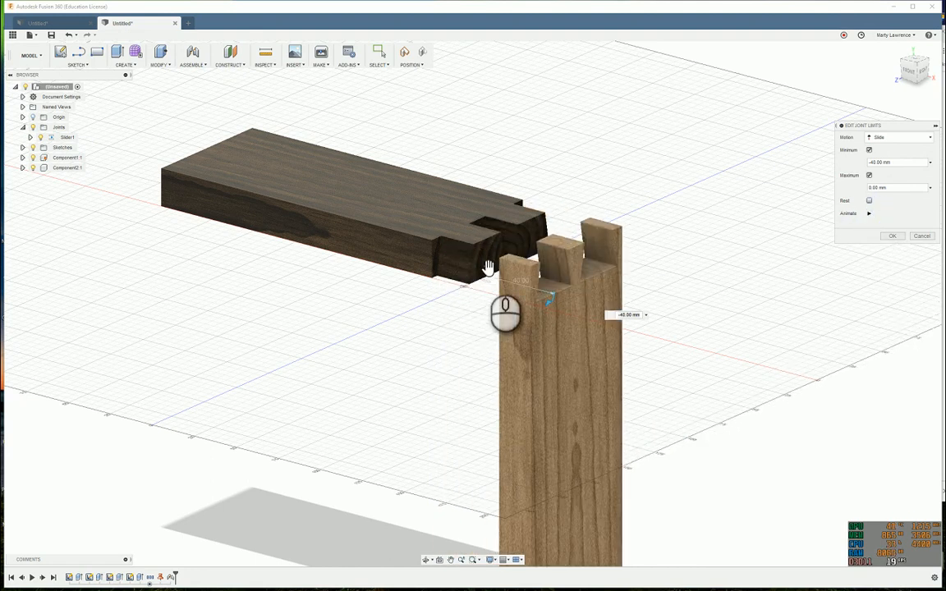
# Extend the slider joint's minimum limit to -45 mm, preview the animation, and apply the joint limits.
pyautogui.moveTo(488, 268)
pyautogui.mouseDown()
pyautogui.moveTo(458, 263)
pyautogui.moveTo(488, 270)
pyautogui.mouseUp()
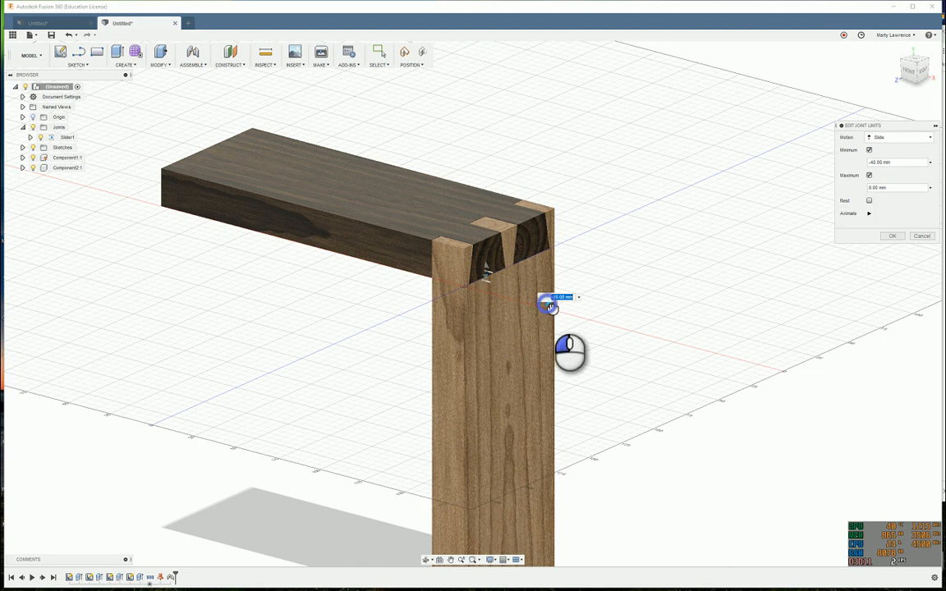
pyautogui.moveTo(548, 305)
pyautogui.mouseDown()
pyautogui.moveTo(570, 313)
pyautogui.moveTo(524, 304)
pyautogui.moveTo(555, 311)
pyautogui.mouseUp()
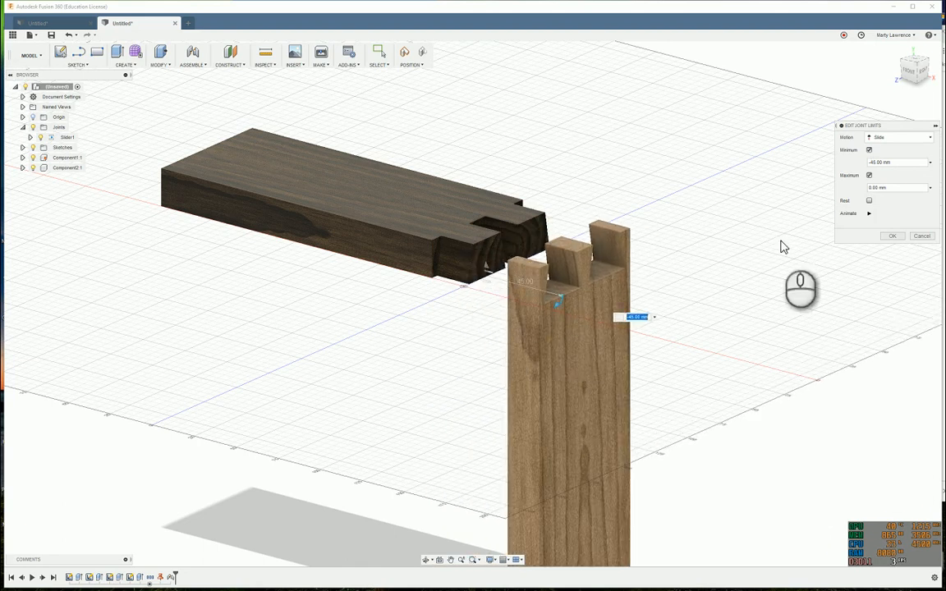
pyautogui.click(869, 215)
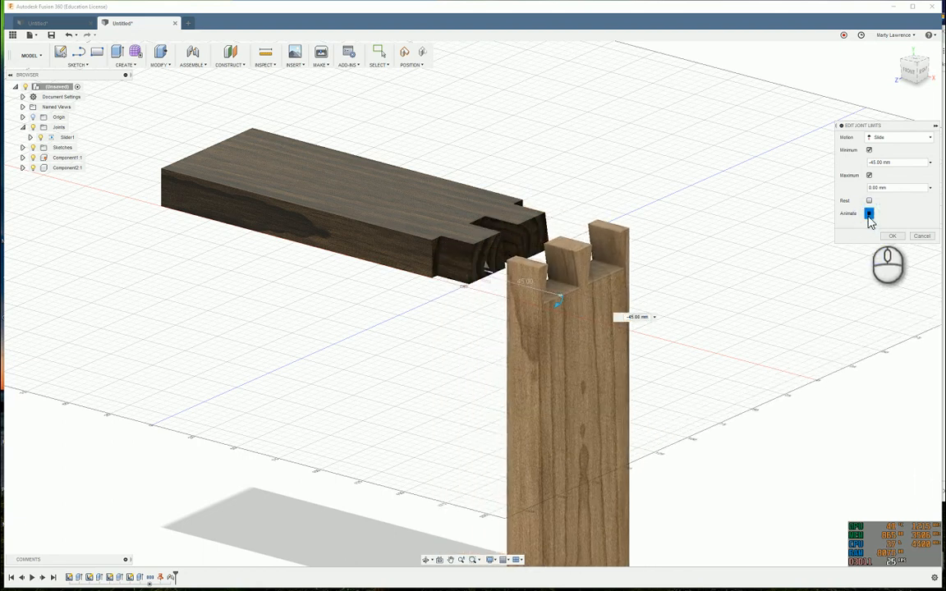
pyautogui.click(893, 236)
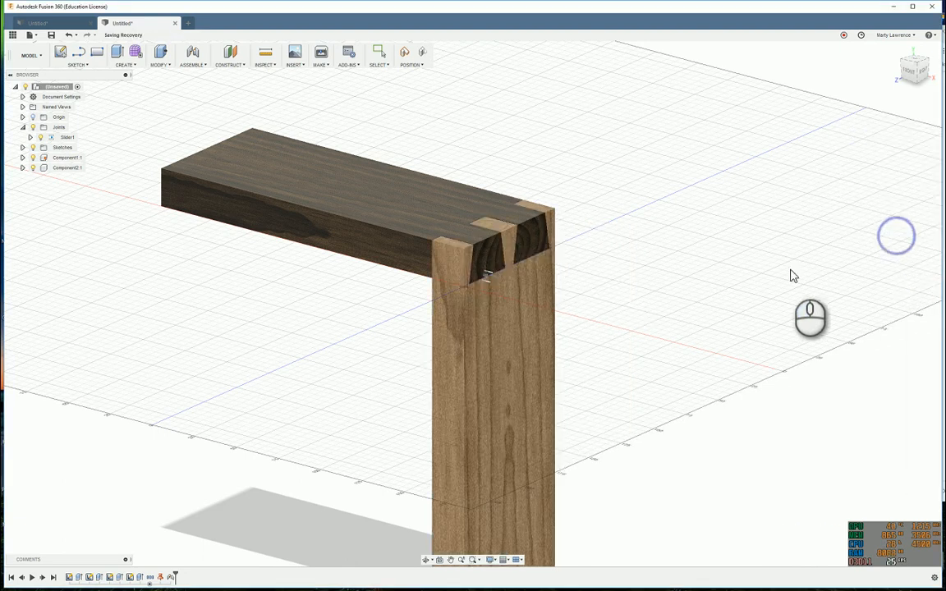
# Slide the light pin board out of the walnut board to the end of its allowed travel.
pyautogui.moveTo(485, 345); pyautogui.dragTo(537, 363)
pyautogui.click(492, 346)
pyautogui.moveTo(481, 349); pyautogui.dragTo(606, 422)
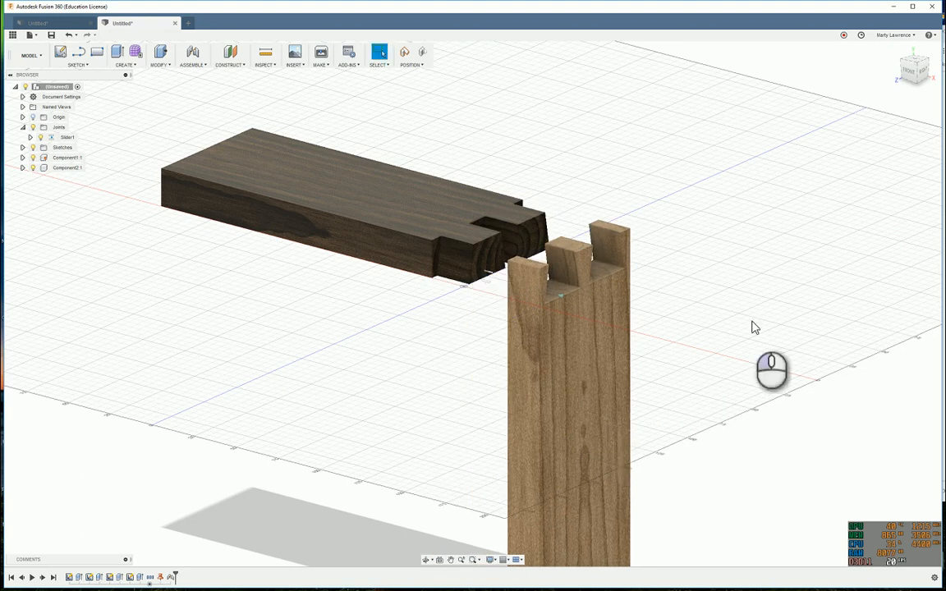
# Examine the separated pins and tails from the end side of the dovetail joint.
pyautogui.scroll(1, 744, 327)
pyautogui.scroll(-2, 711, 329)
pyautogui.keyDown('shift'); pyautogui.moveTo(707, 329); pyautogui.dragTo(608, 343, button='middle'); pyautogui.keyUp('shift')
pyautogui.scroll(3, 370, 352)
pyautogui.moveTo(380, 340); pyautogui.dragTo(551, 345, button='middle')
pyautogui.scroll(1, 496, 385)
pyautogui.scroll(-2, 477, 382)
pyautogui.keyDown('shift'); pyautogui.moveTo(479, 386); pyautogui.dragTo(488, 373, button='middle'); pyautogui.keyUp('shift')
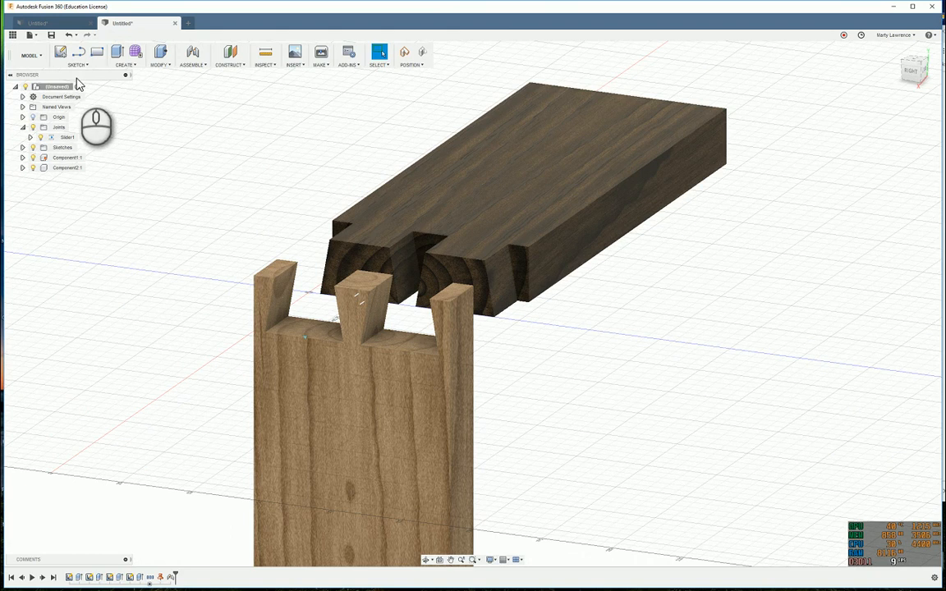
# Switch to the Render workspace, frame the open dovetail from slightly above, and start an in-canvas render.
pyautogui.click(29, 55)
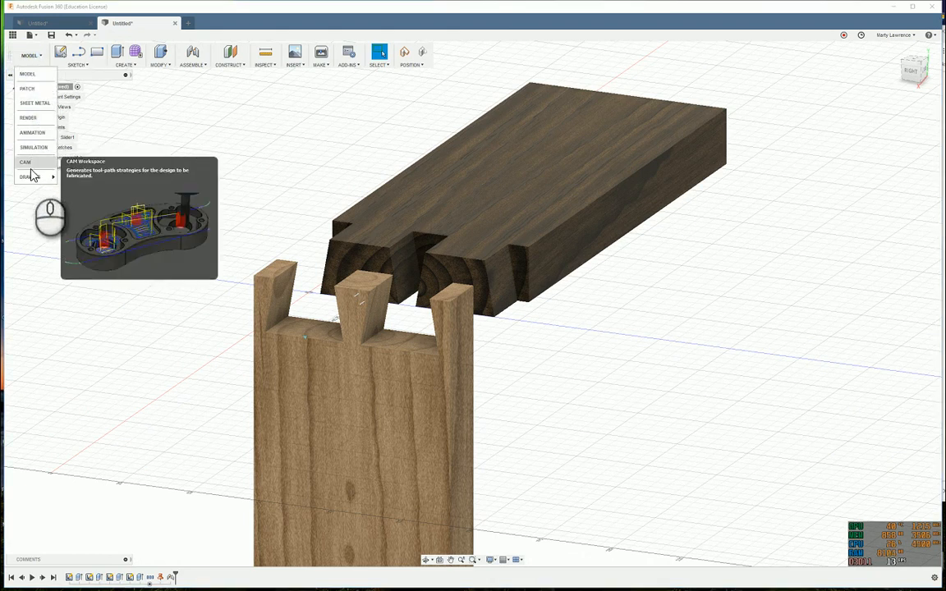
pyautogui.click(28, 119)
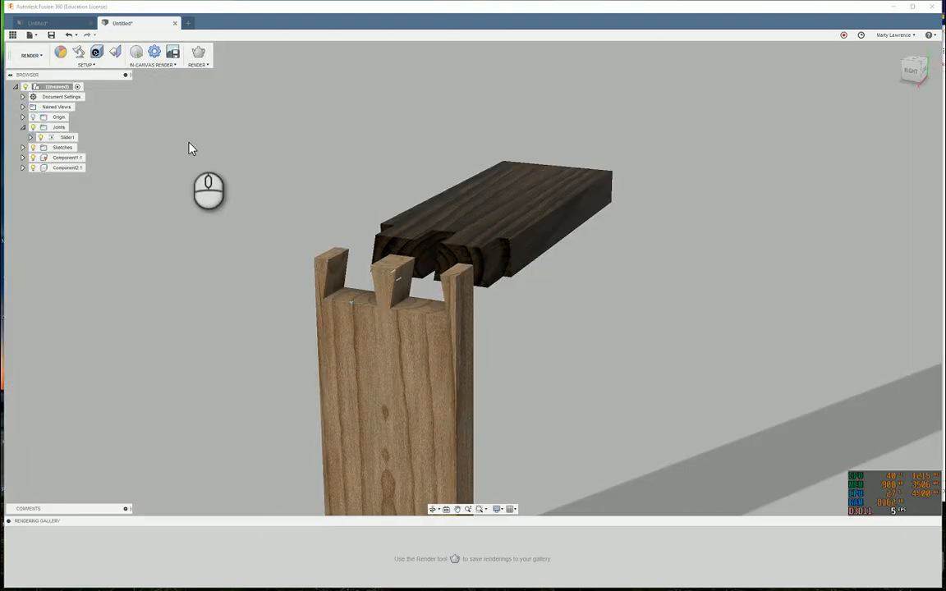
pyautogui.scroll(-3, 462, 324)
pyautogui.scroll(3, 462, 317)
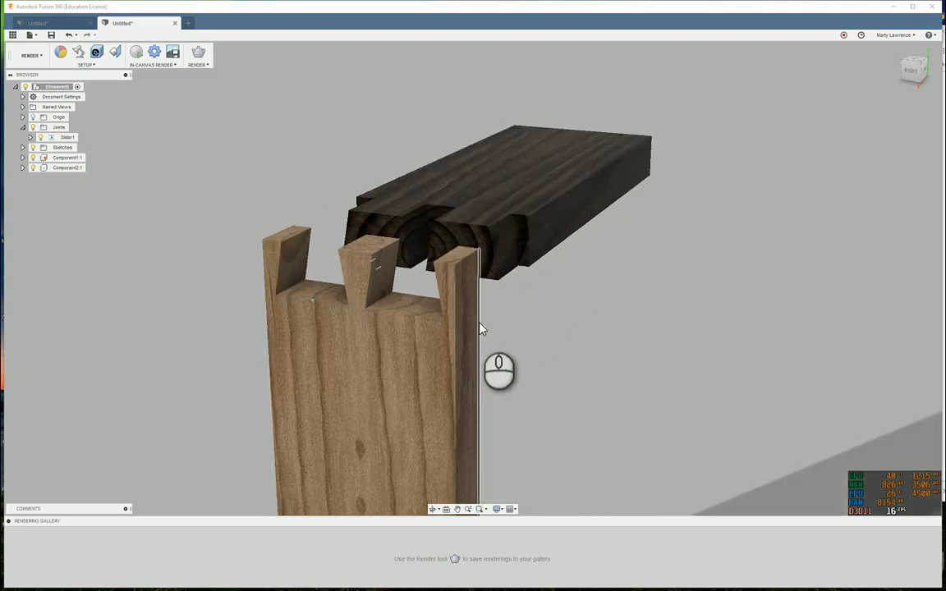
pyautogui.keyDown('shift'); pyautogui.moveTo(480, 324); pyautogui.dragTo(477, 333, button='middle'); pyautogui.keyUp('shift')
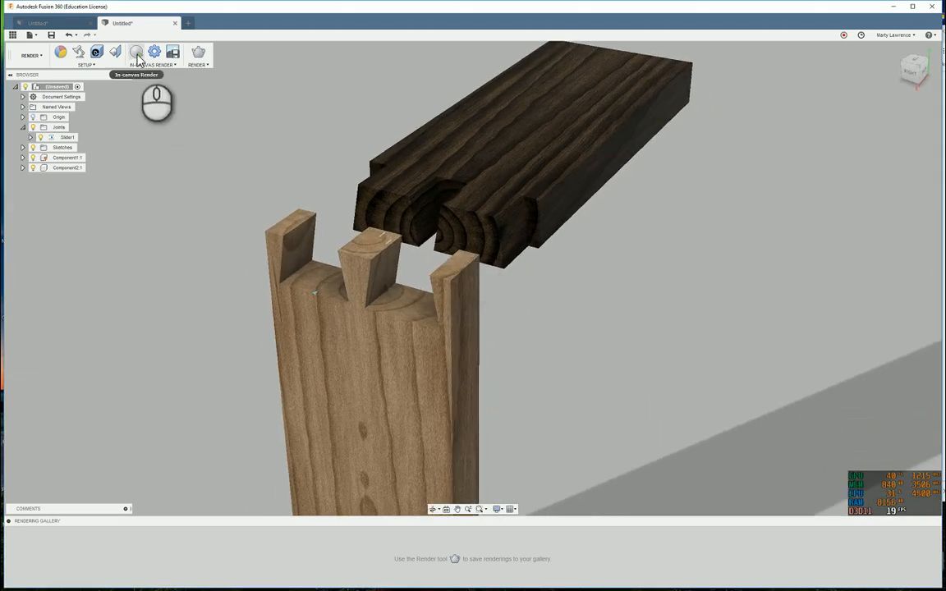
pyautogui.click(136, 54)
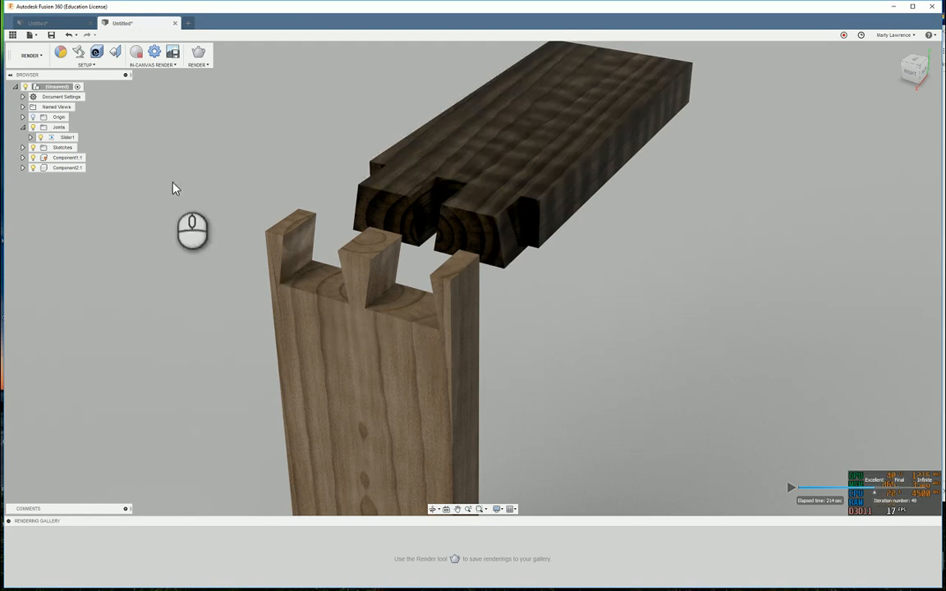
# Save the render at the current document window size as PNG file Untitled in the InTech folder and on the computer's desktop.
pyautogui.click(174, 55)
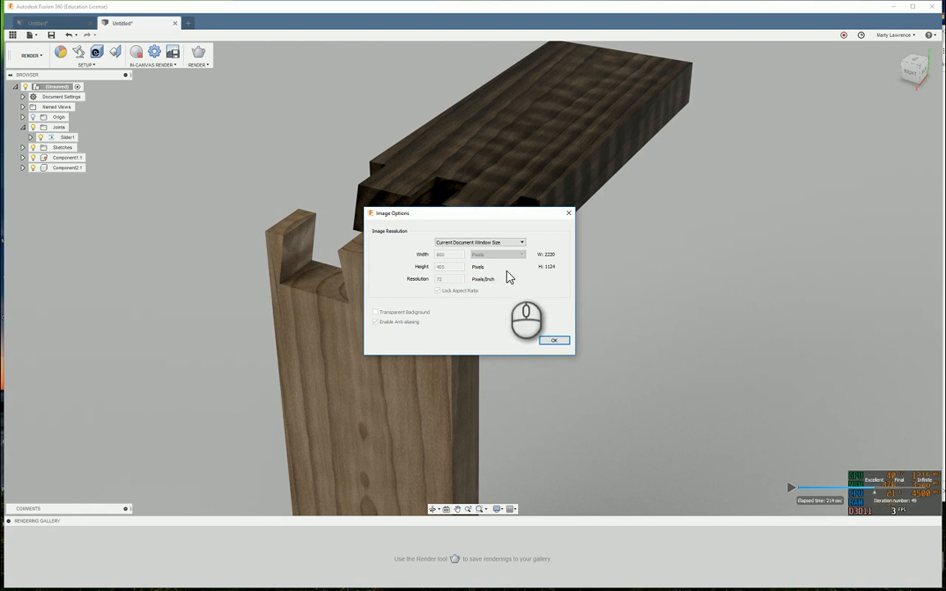
pyautogui.click(553, 342)
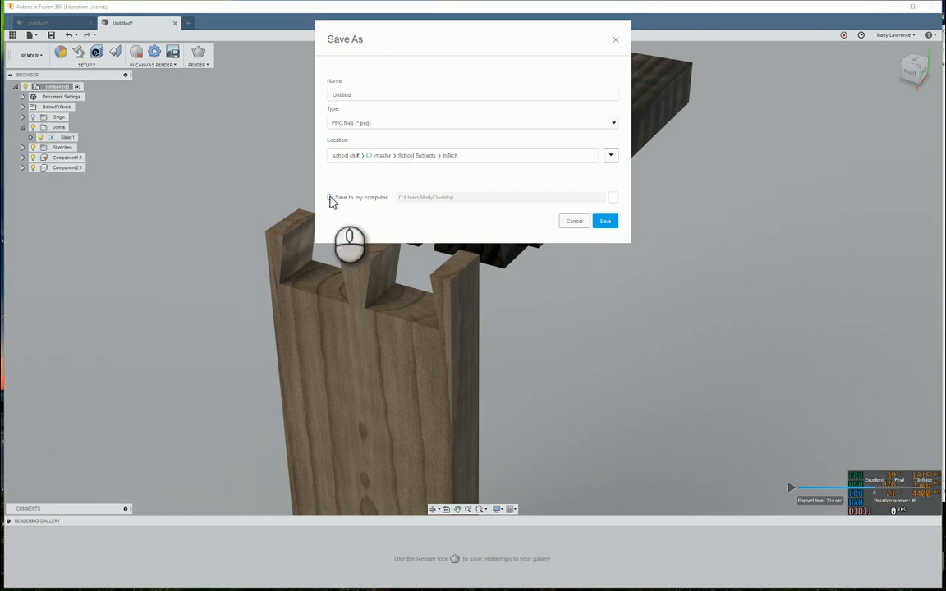
pyautogui.click(330, 197)
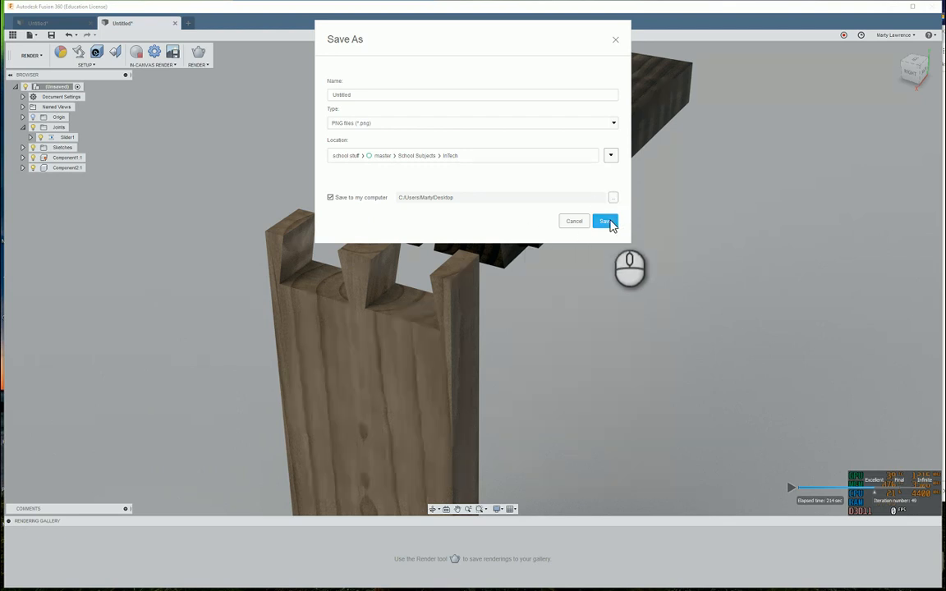
pyautogui.click(329, 198)
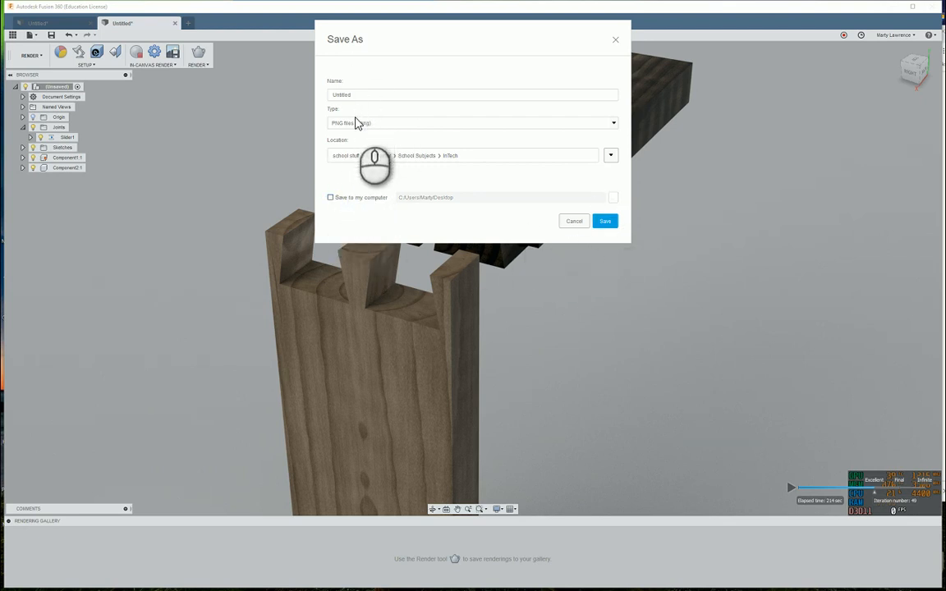
pyautogui.click(330, 198)
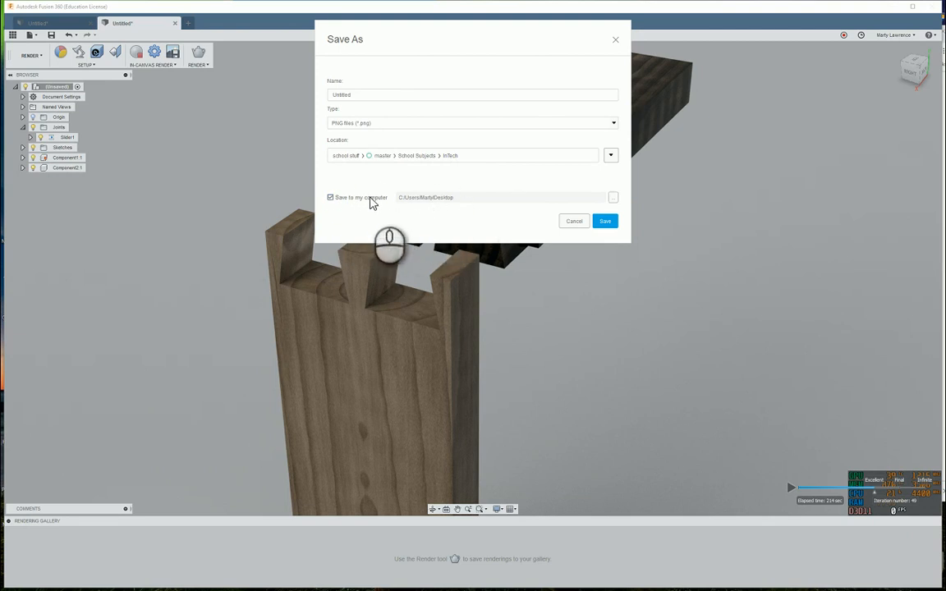
pyautogui.click(606, 221)
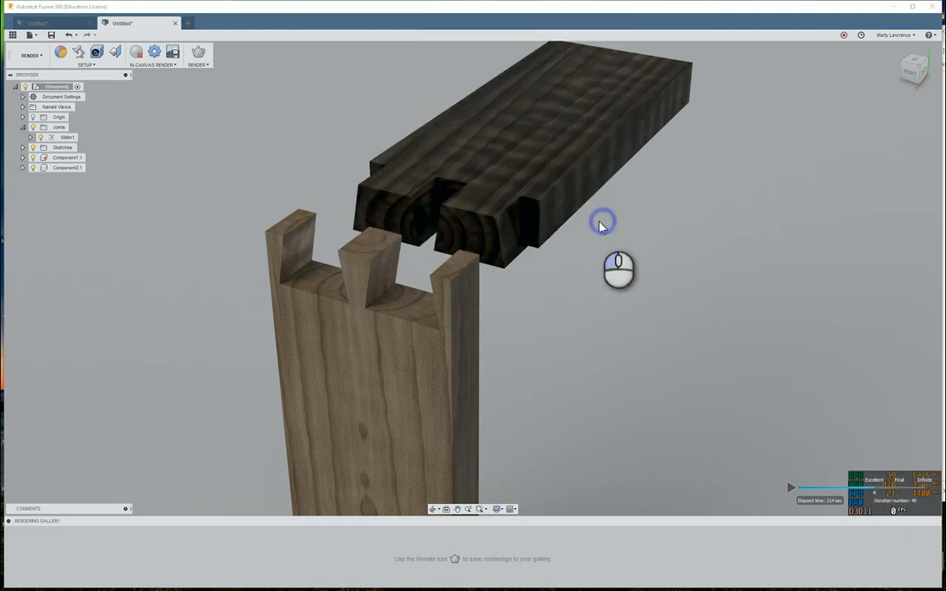